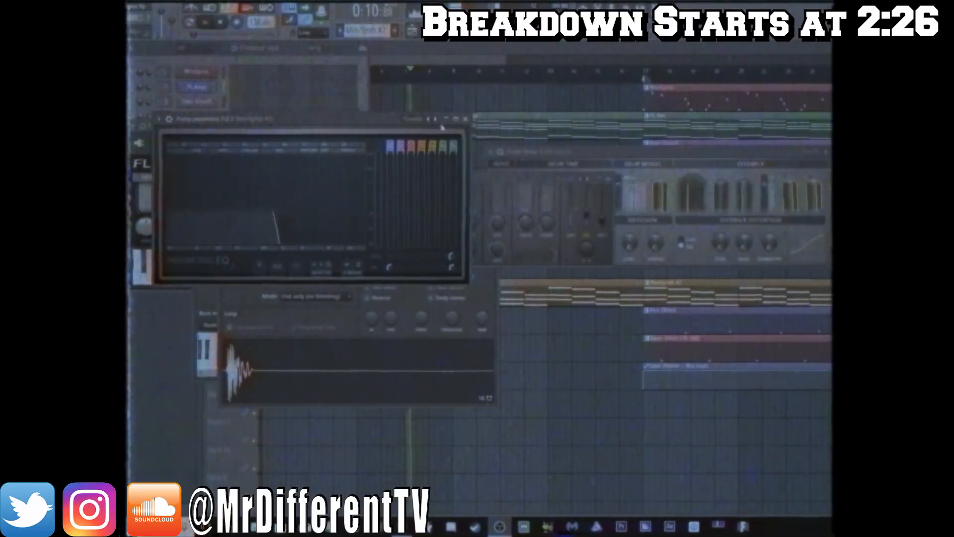
# Close the open EQ and reverb windows and play the arrangement through in the playlist until it is stopped.
pyautogui.click(465, 119)
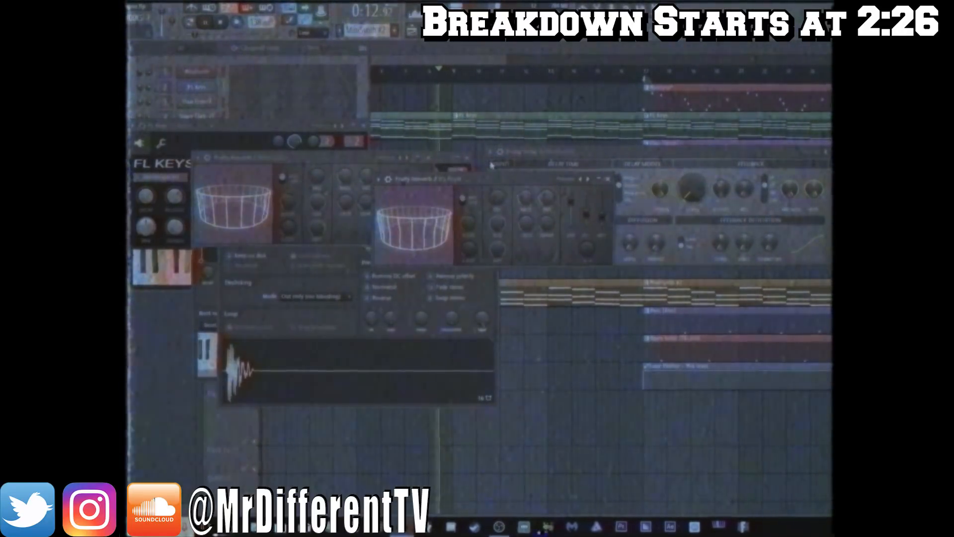
pyautogui.click(612, 180)
pyautogui.click(446, 62)
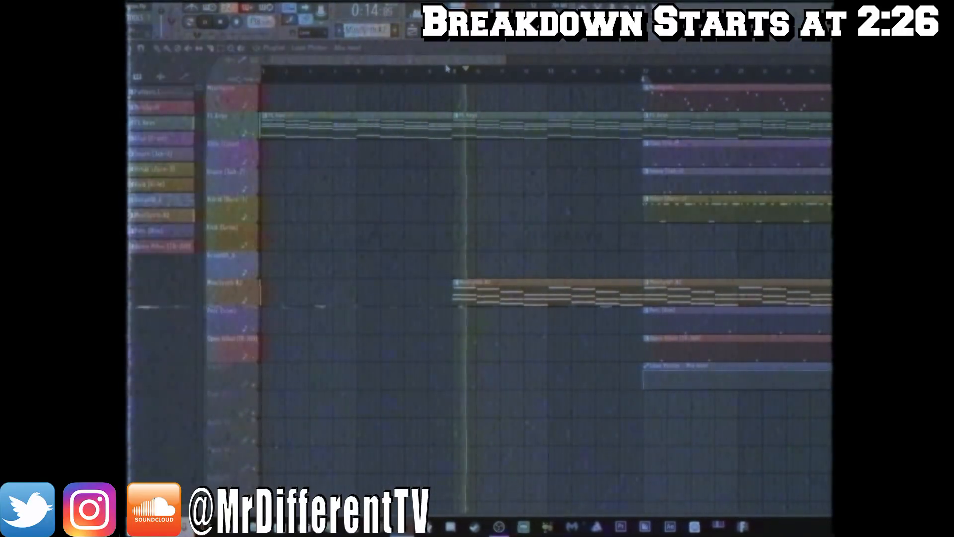
pyautogui.click(431, 34)
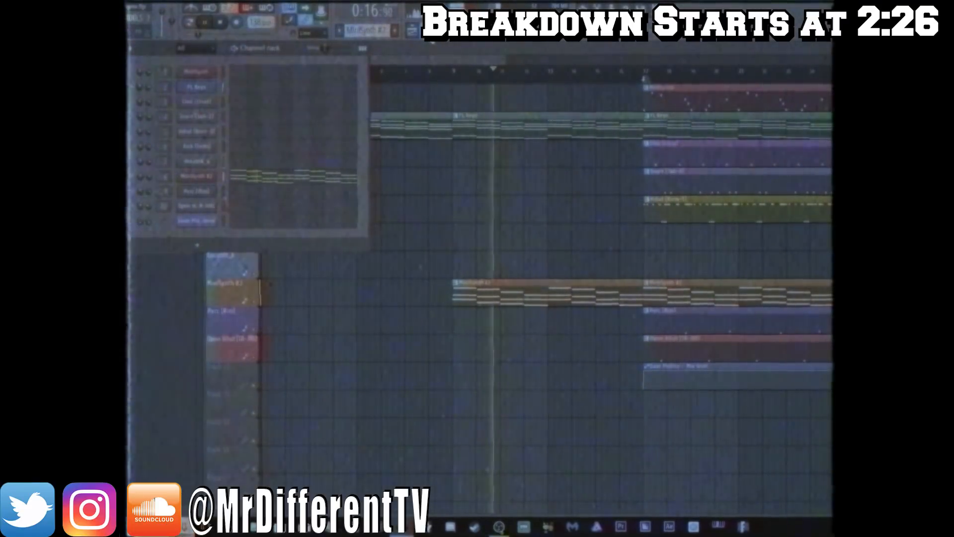
pyautogui.click(431, 35)
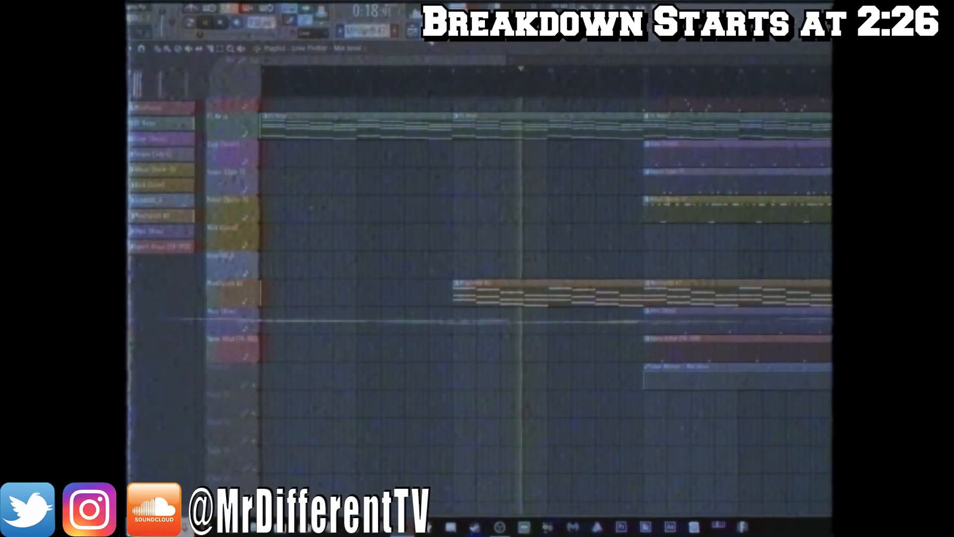
pyautogui.moveTo(507, 61); pyautogui.dragTo(828, 71)
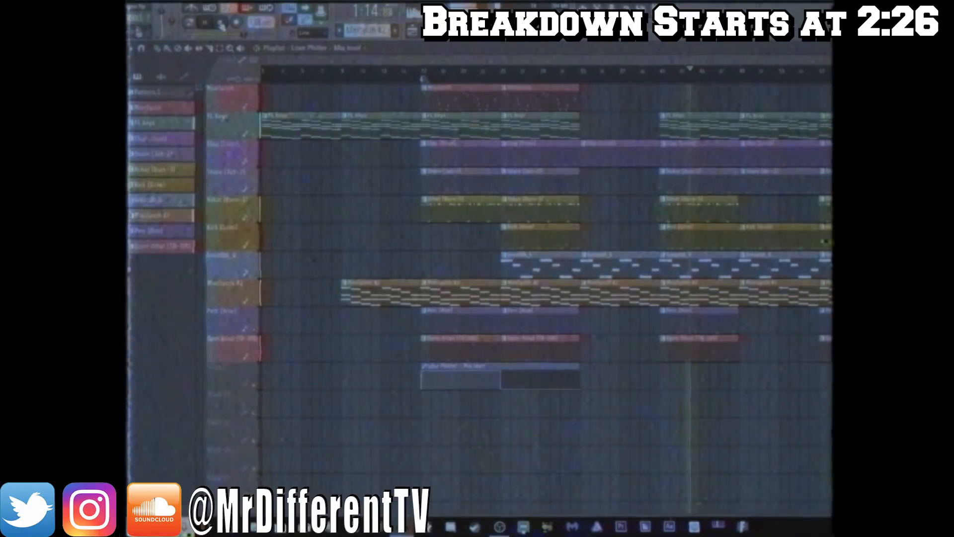
pyautogui.press('space')
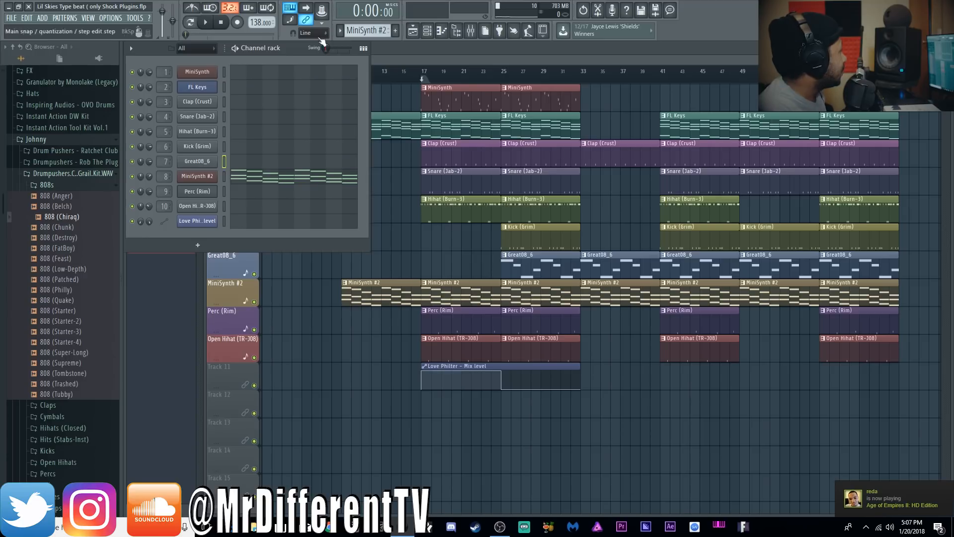
# Open the first MiniSynth channel and examine its oscillator, oscillator envelope and filter settings.
pyautogui.scroll(1, 364, 32)
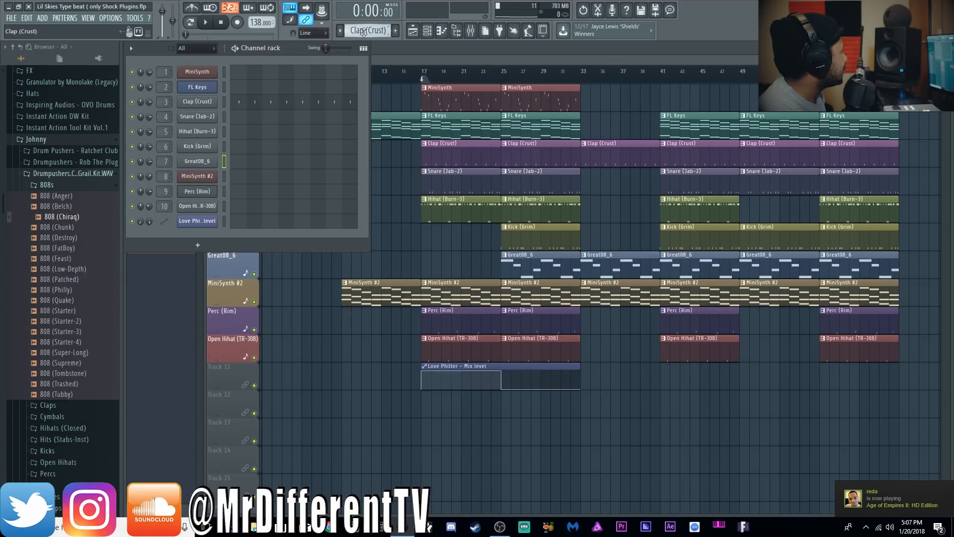
pyautogui.click(197, 72)
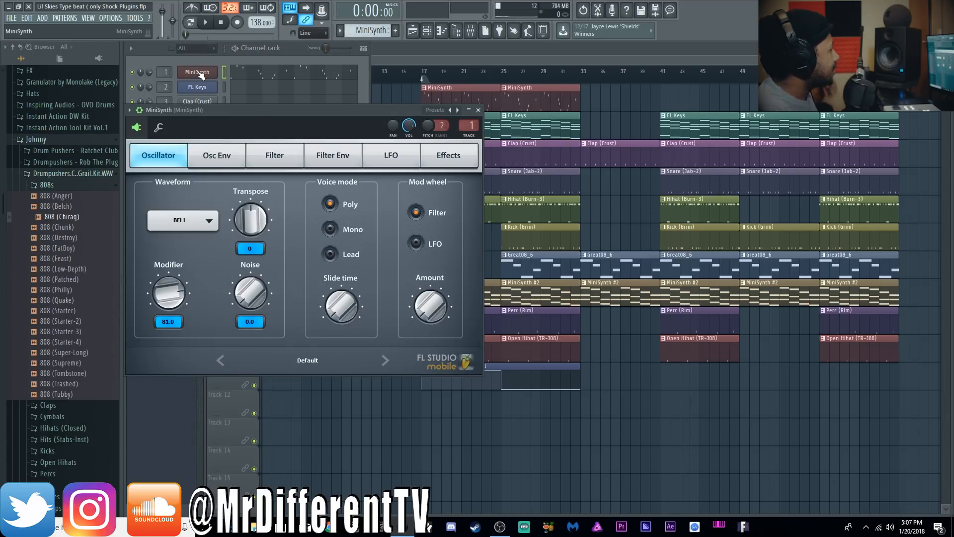
pyautogui.moveTo(263, 112); pyautogui.dragTo(510, 48)
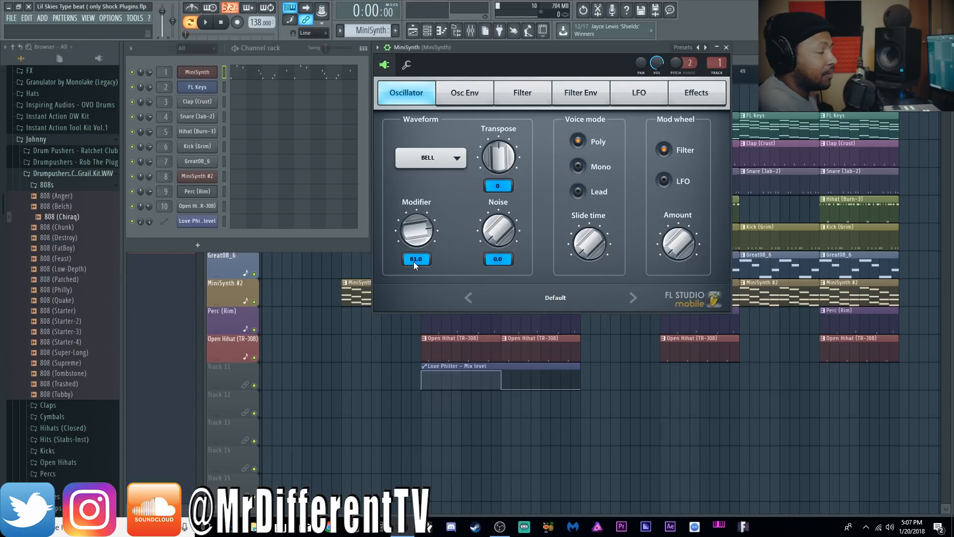
pyautogui.click(474, 93)
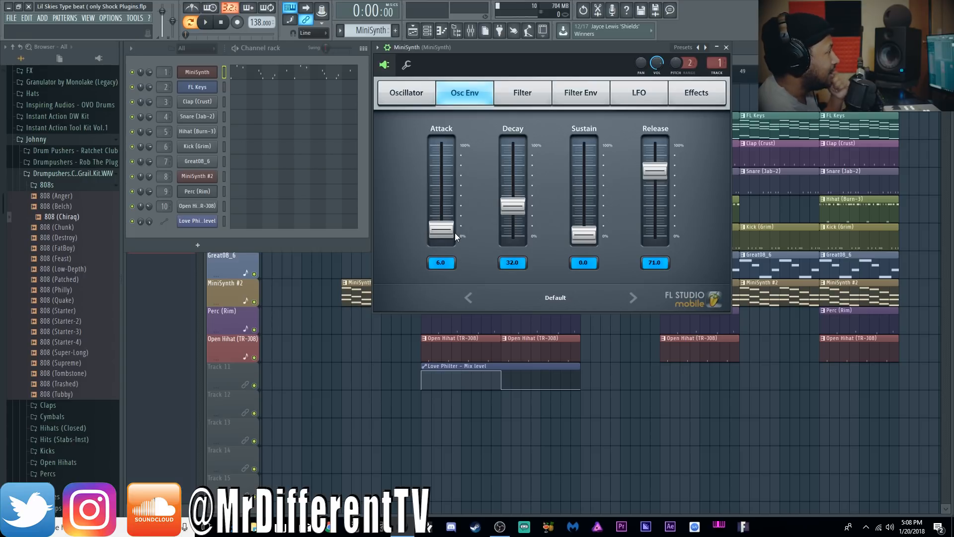
pyautogui.click(523, 106)
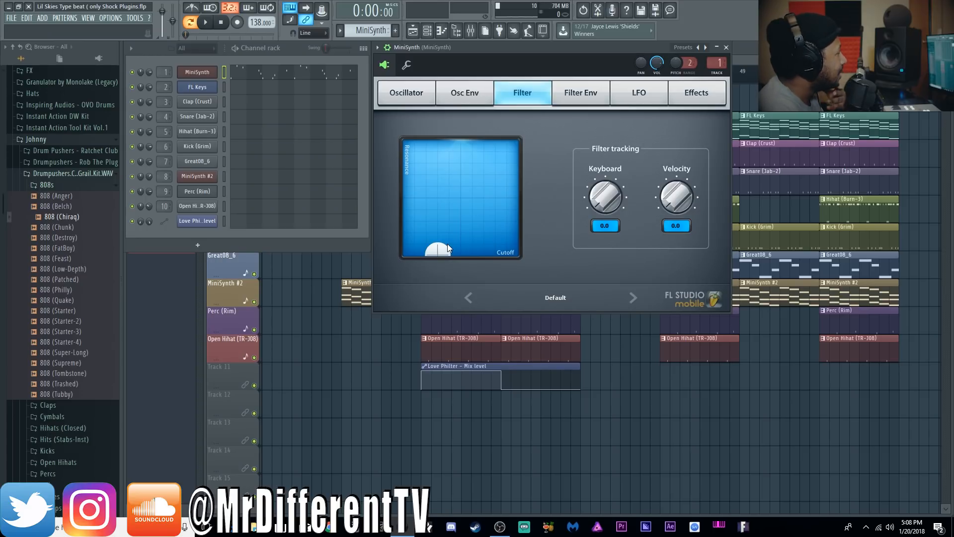
# Audition the MiniSynth's filter envelope amount at -100 and 0.5, and settle on 64.5.
pyautogui.click(571, 91)
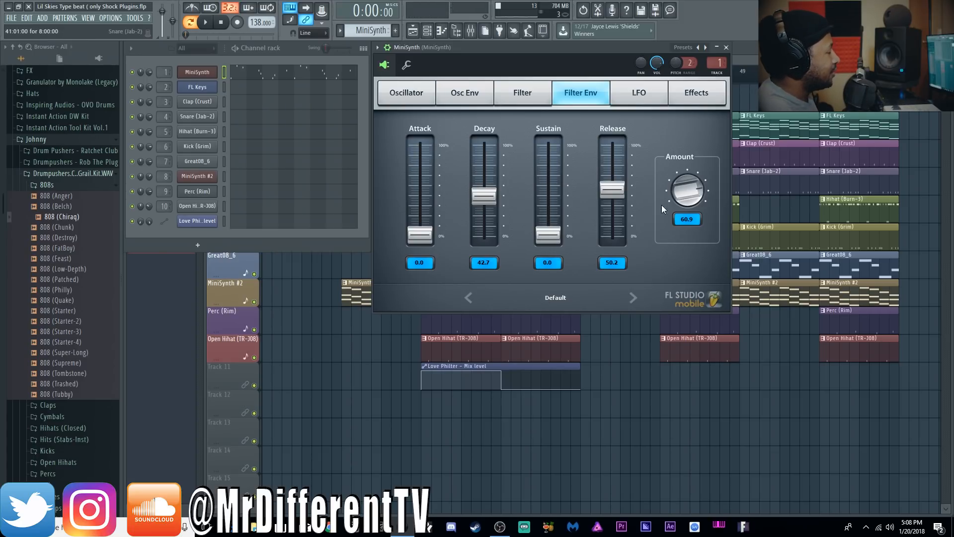
pyautogui.moveTo(682, 201); pyautogui.dragTo(682, 269)
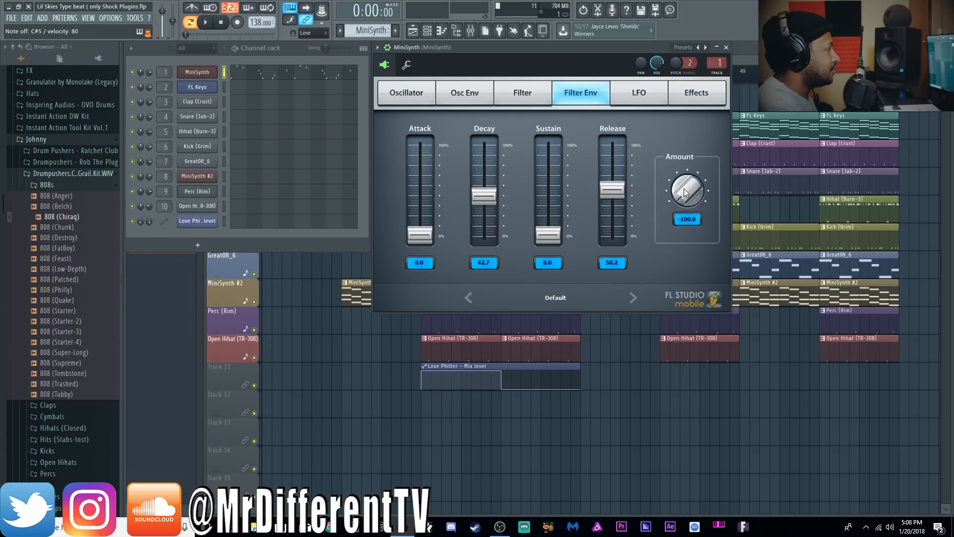
pyautogui.moveTo(684, 220); pyautogui.dragTo(684, 177)
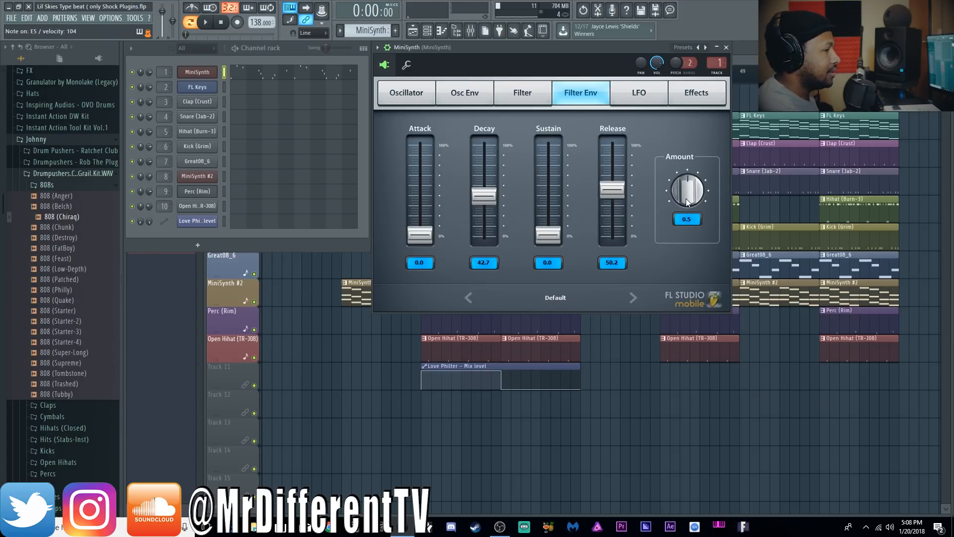
pyautogui.moveTo(690, 202); pyautogui.dragTo(691, 174)
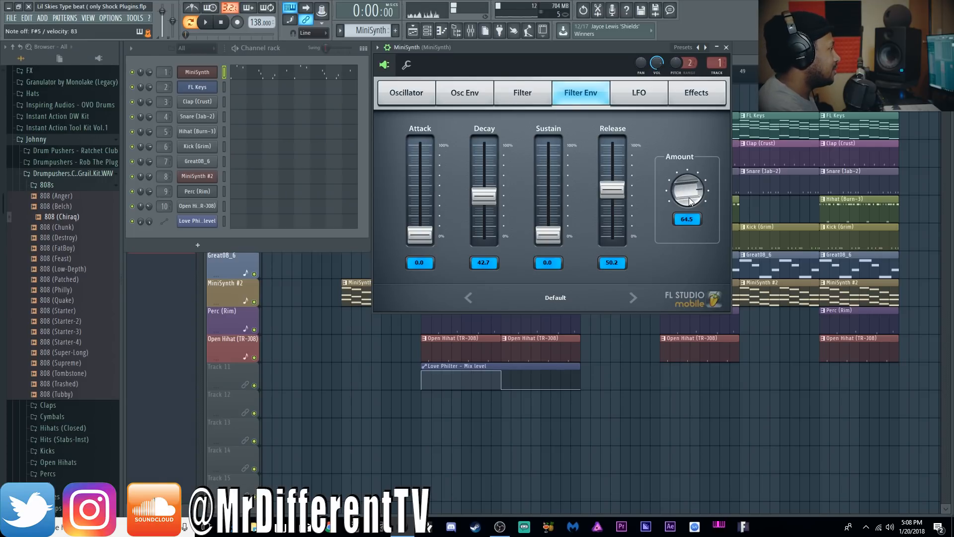
# Examine the MiniSynth's LFO settings and its delay effect settings, reopening the synth after it is hidden.
pyautogui.click(664, 87)
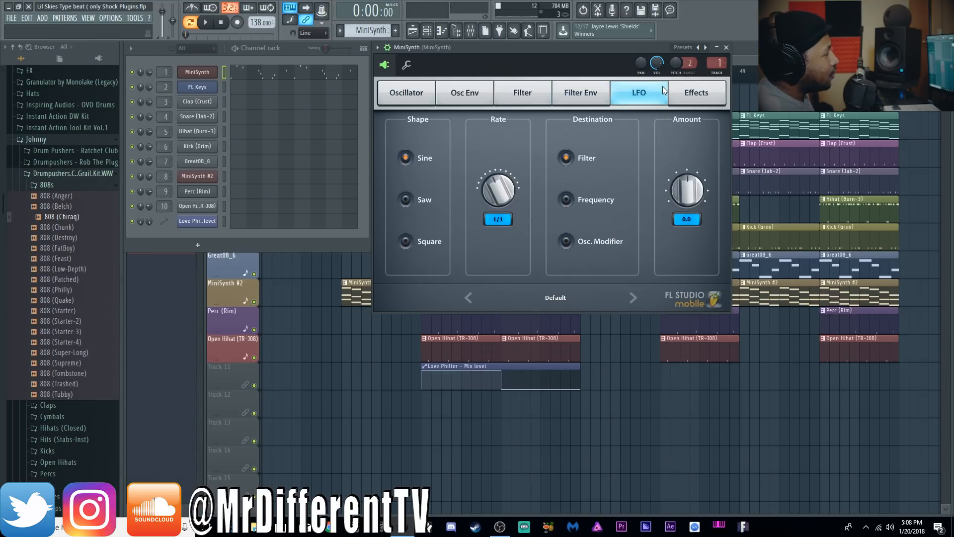
pyautogui.click(689, 92)
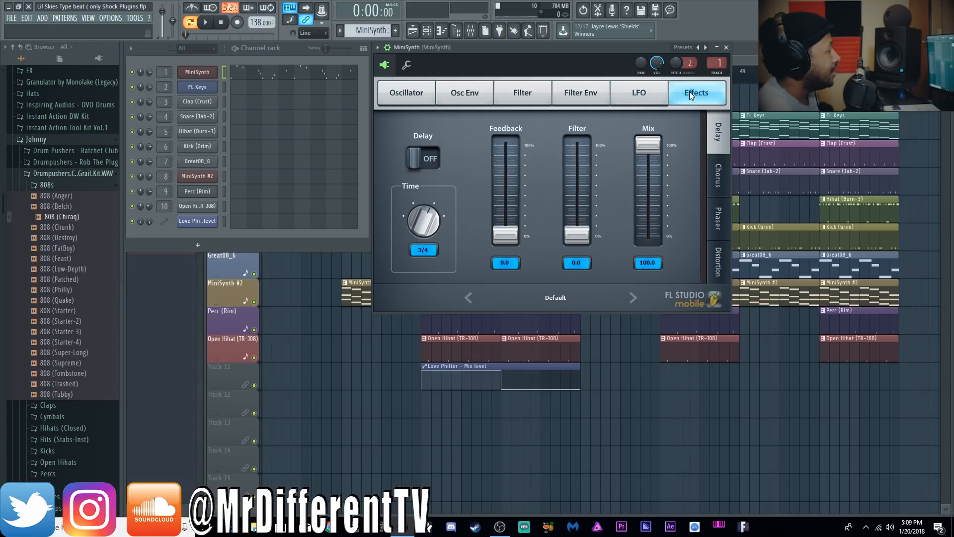
pyautogui.click(735, 178)
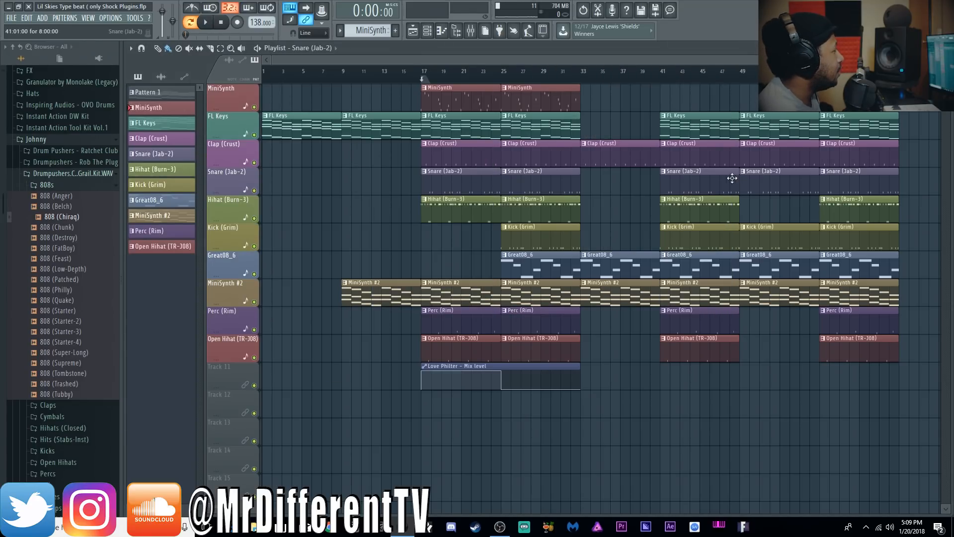
pyautogui.click(427, 30)
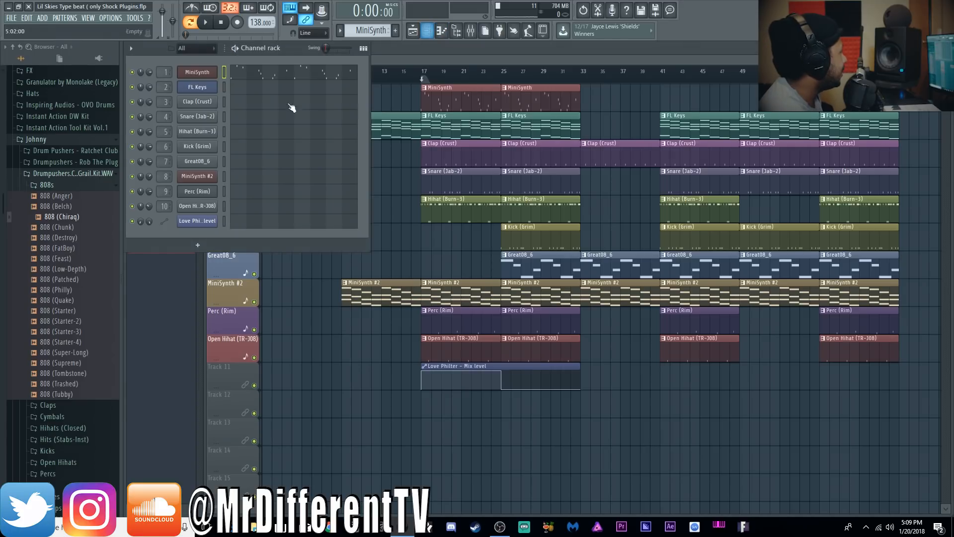
pyautogui.click(204, 73)
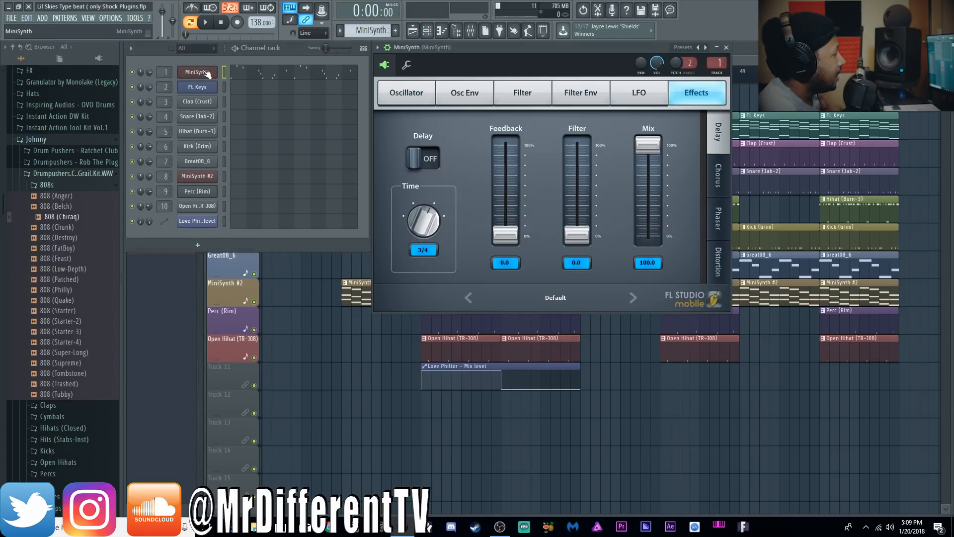
# Examine the MiniSynth's chorus settings and compare the sound with the chorus switched off and on.
pyautogui.click(714, 184)
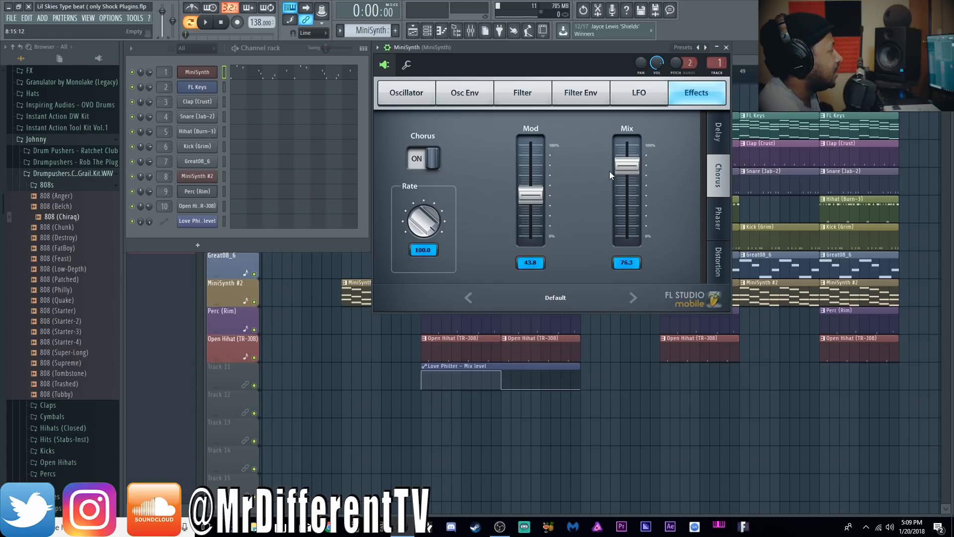
pyautogui.click(425, 153)
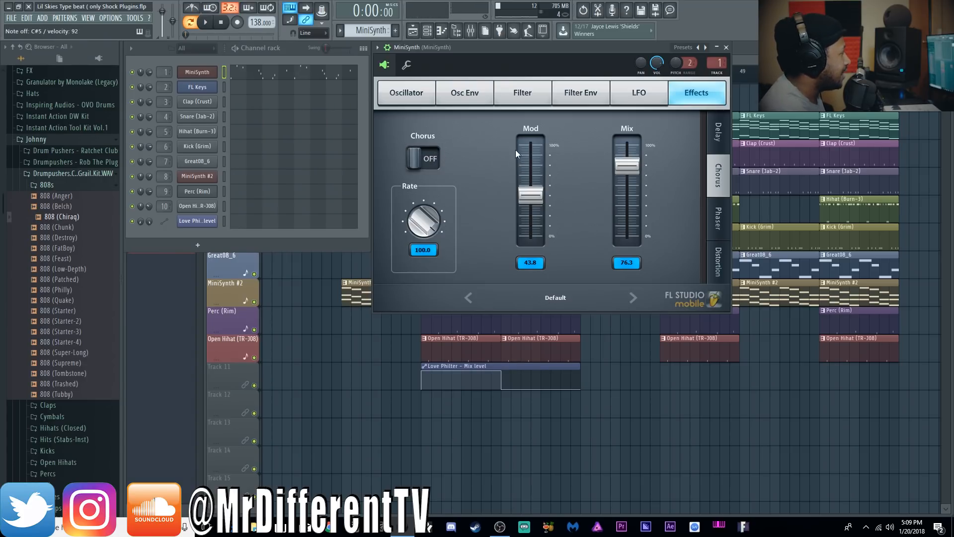
pyautogui.click(417, 158)
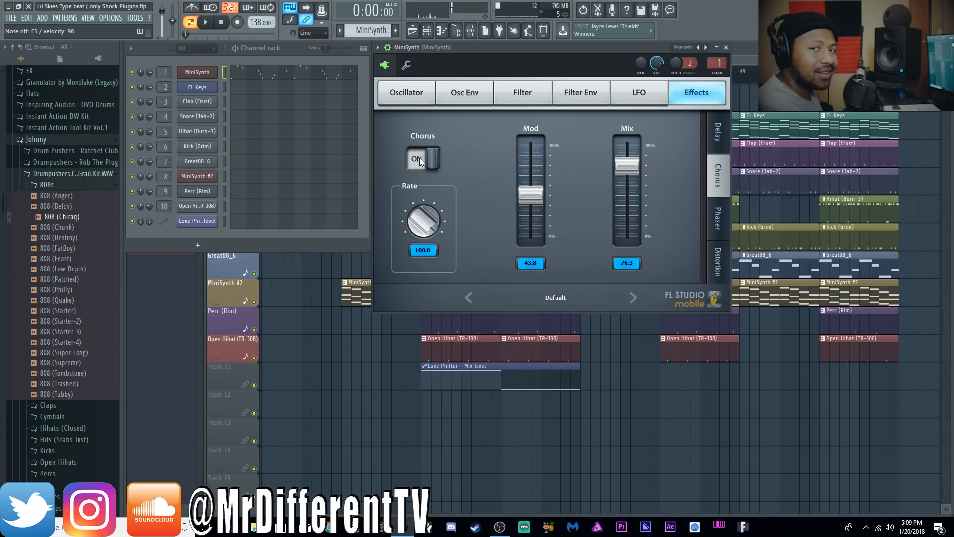
# Show the MiniSynth's mixer track and open its Fruity parametric EQ 2, Fruity Reeverb 2 and Fruity Delay 3 effects.
pyautogui.doubleClick(717, 63)
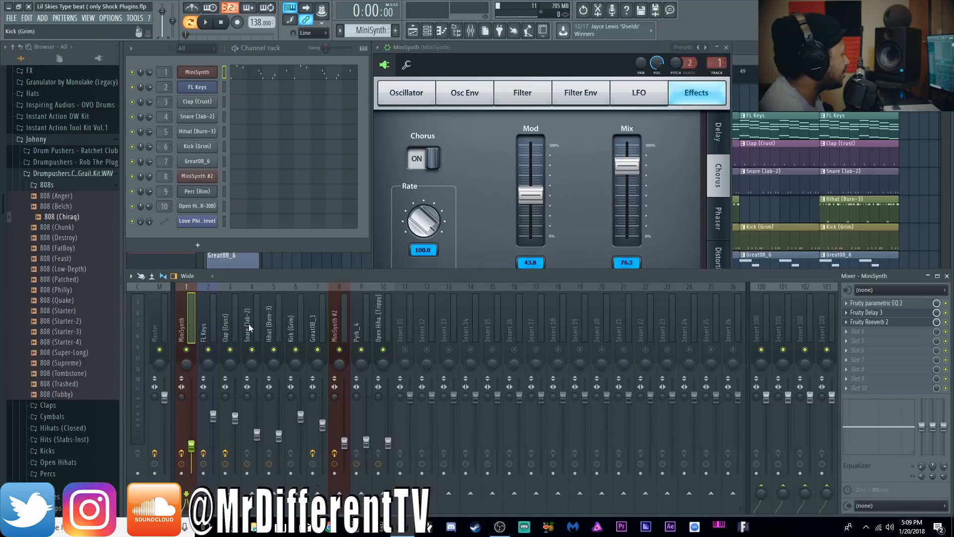
pyautogui.click(878, 302)
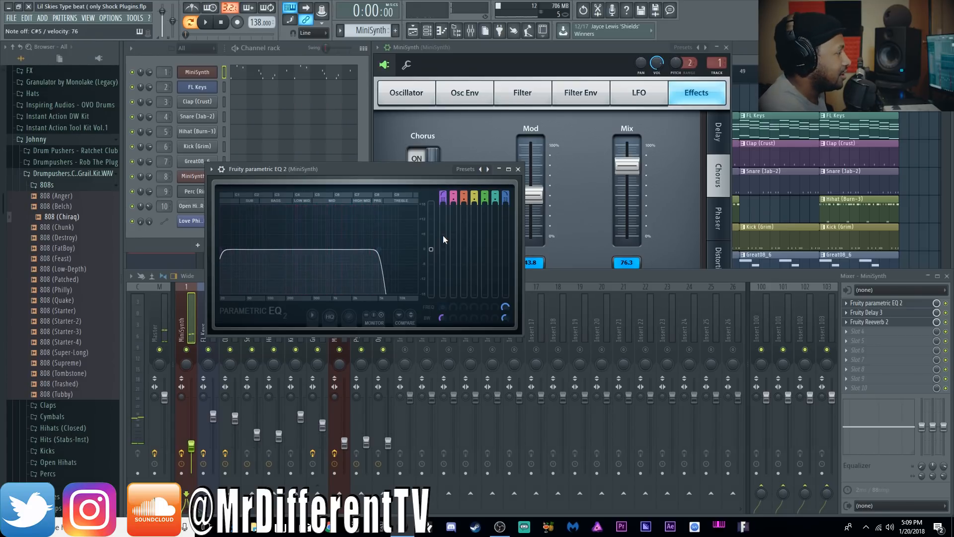
pyautogui.click(889, 321)
pyautogui.click(884, 312)
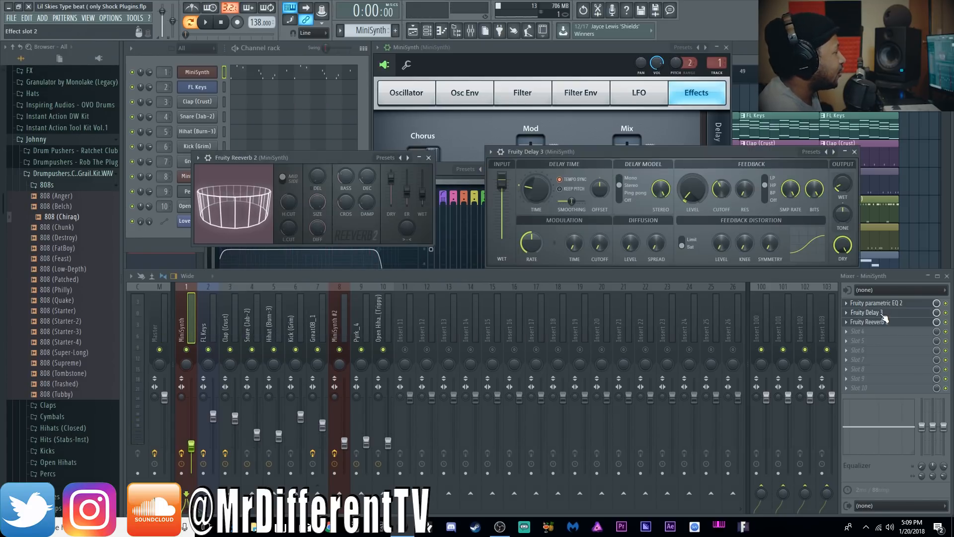
pyautogui.moveTo(674, 156); pyautogui.dragTo(622, 156)
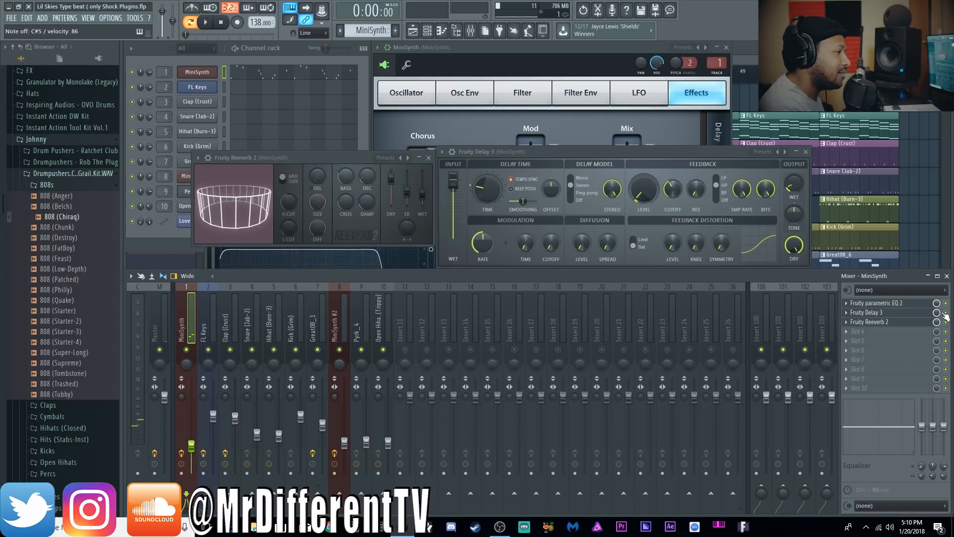
# Bring the Fruity Reeverb 2 window forward, reposition it slightly and examine its reverb settings, including the low cut.
pyautogui.click(912, 324)
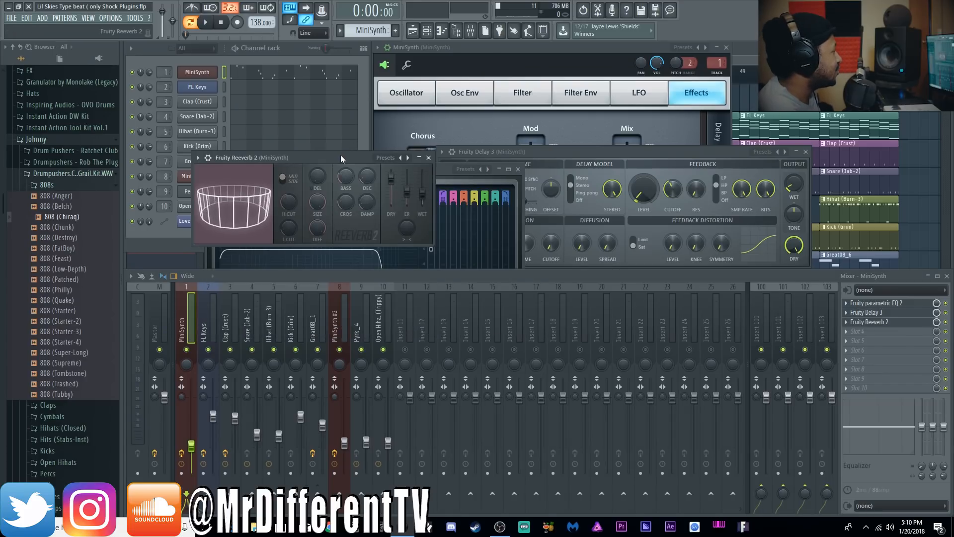
pyautogui.moveTo(342, 156); pyautogui.dragTo(340, 176)
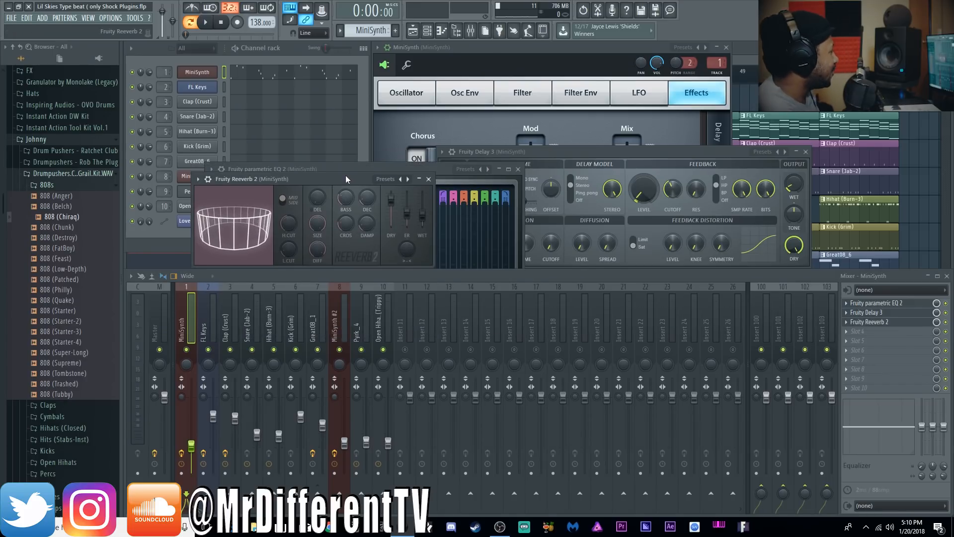
pyautogui.moveTo(368, 206); pyautogui.dragTo(368, 220)
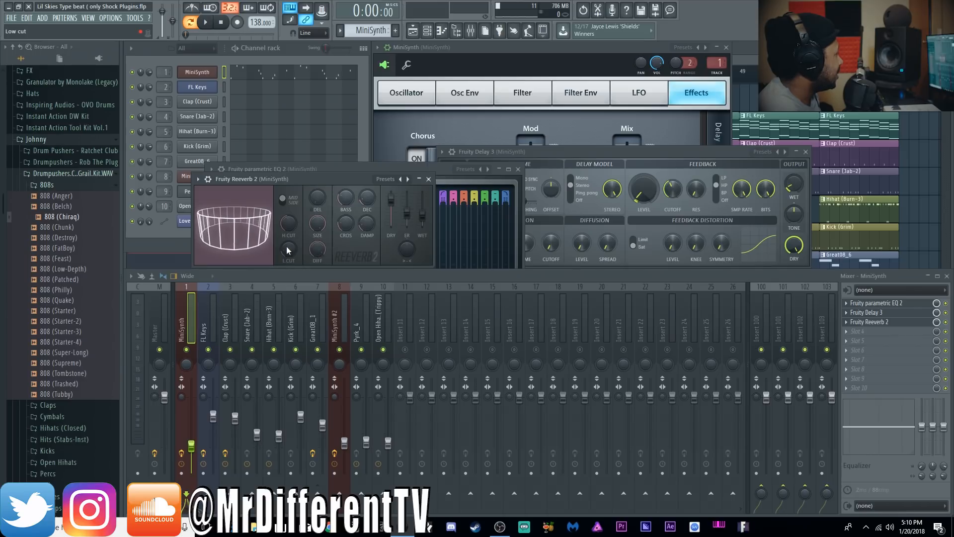
pyautogui.moveTo(276, 250); pyautogui.dragTo(276, 250)
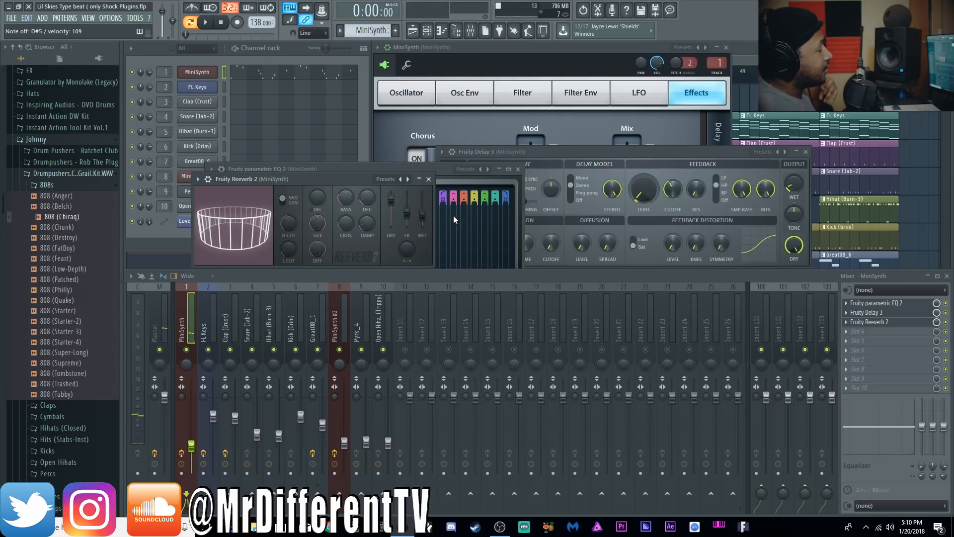
# Switch to the FL Keys pattern and play its chord notes in the piano roll.
pyautogui.click(469, 54)
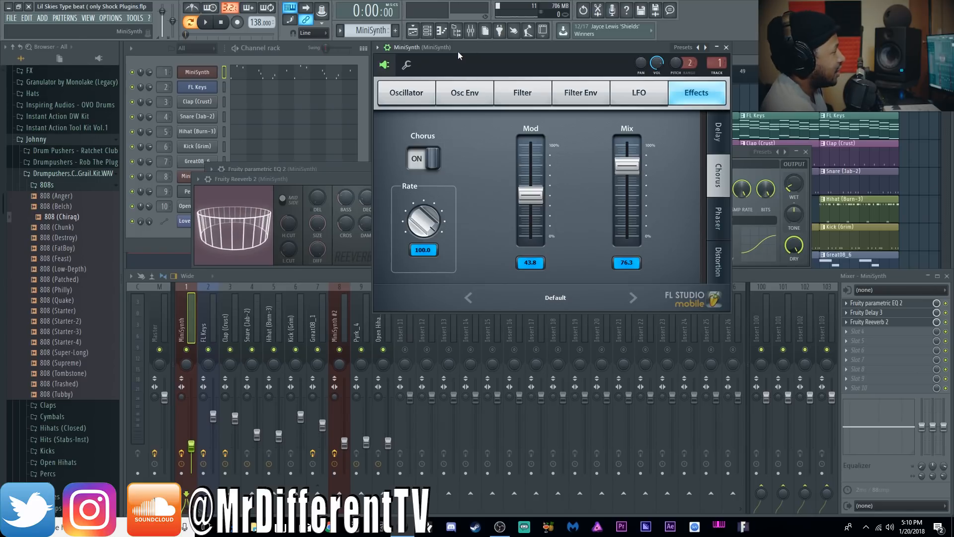
pyautogui.click(294, 52)
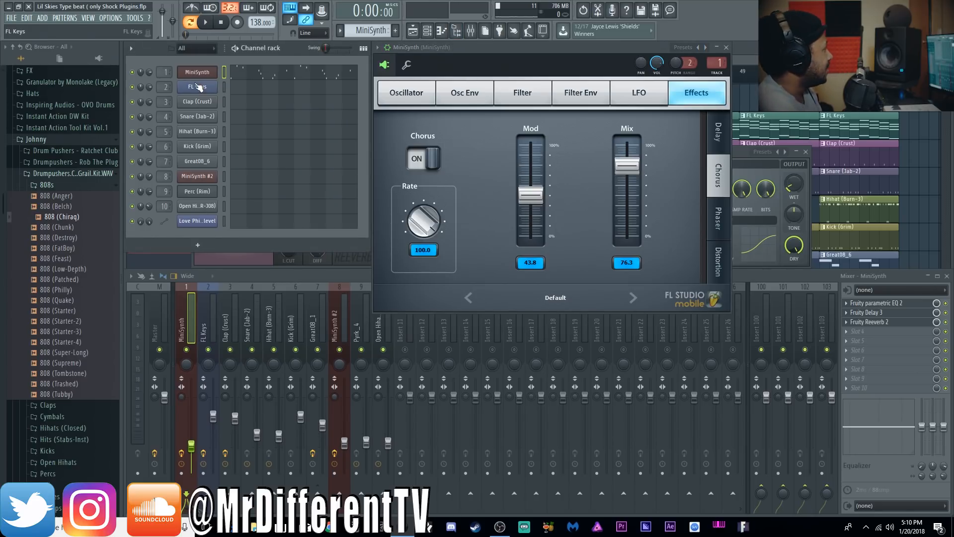
pyautogui.scroll(-1, 378, 31)
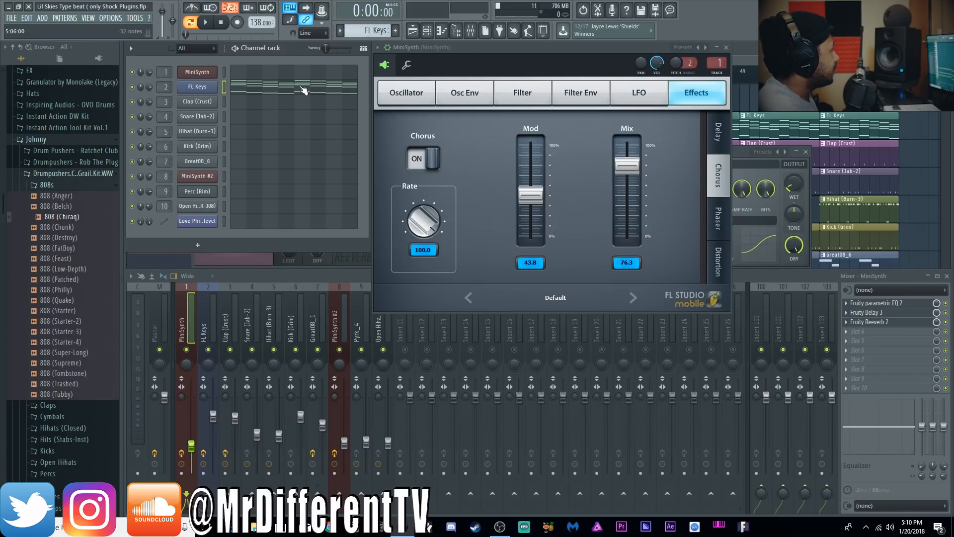
pyautogui.click(242, 89)
pyautogui.press('space')
pyautogui.scroll(-5, 360, 115)
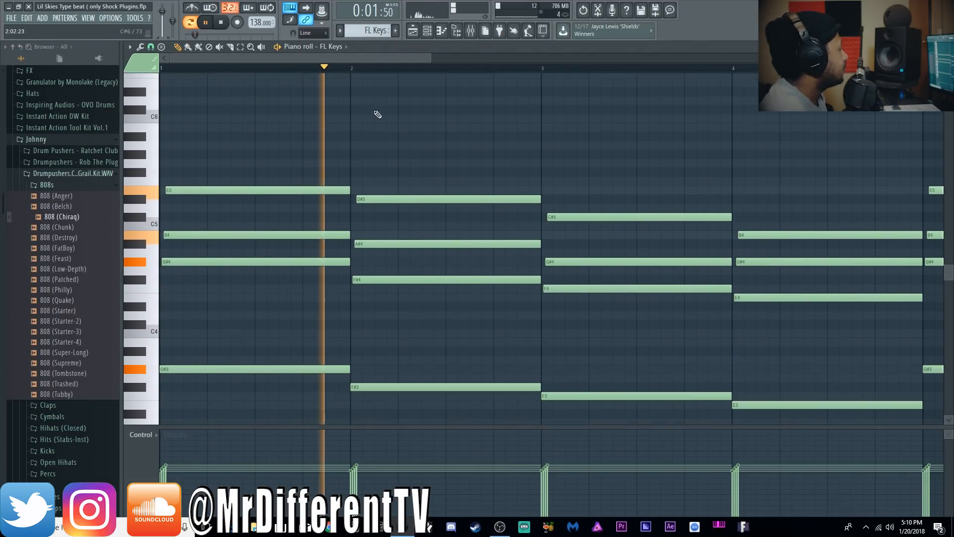
# Examine the FL Keys chord progression and its repetition in the piano roll during playback.
pyautogui.scroll(-1, 495, 171)
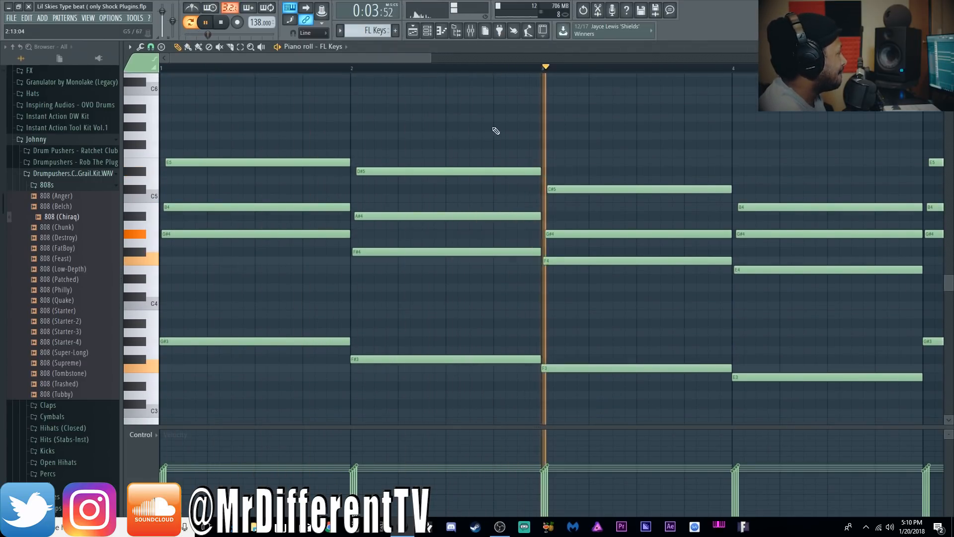
pyautogui.moveTo(429, 60); pyautogui.dragTo(638, 69)
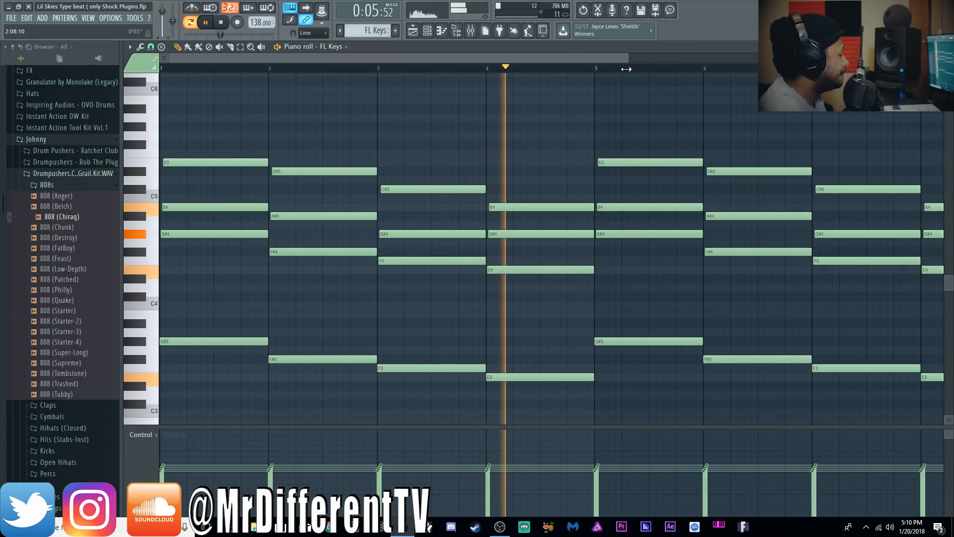
pyautogui.press('space')
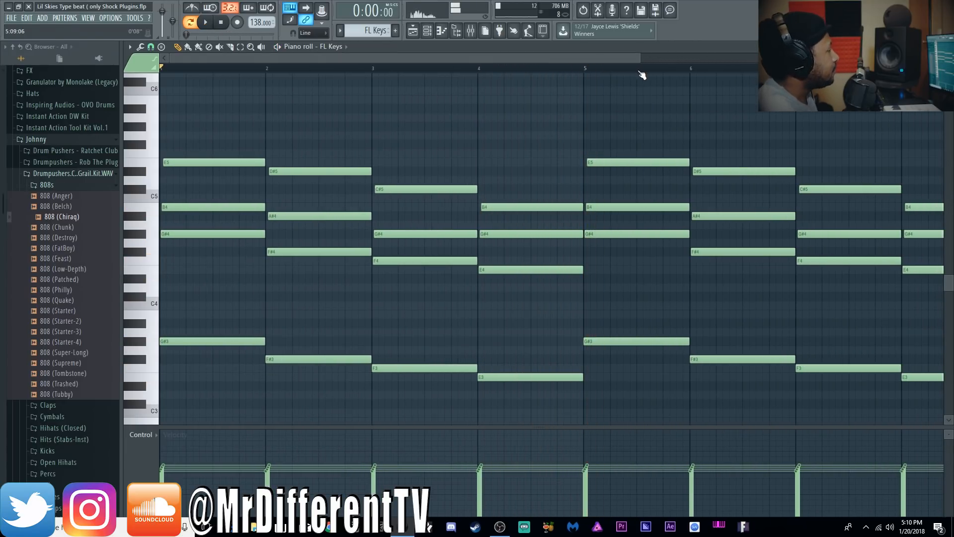
pyautogui.moveTo(640, 58); pyautogui.dragTo(421, 59)
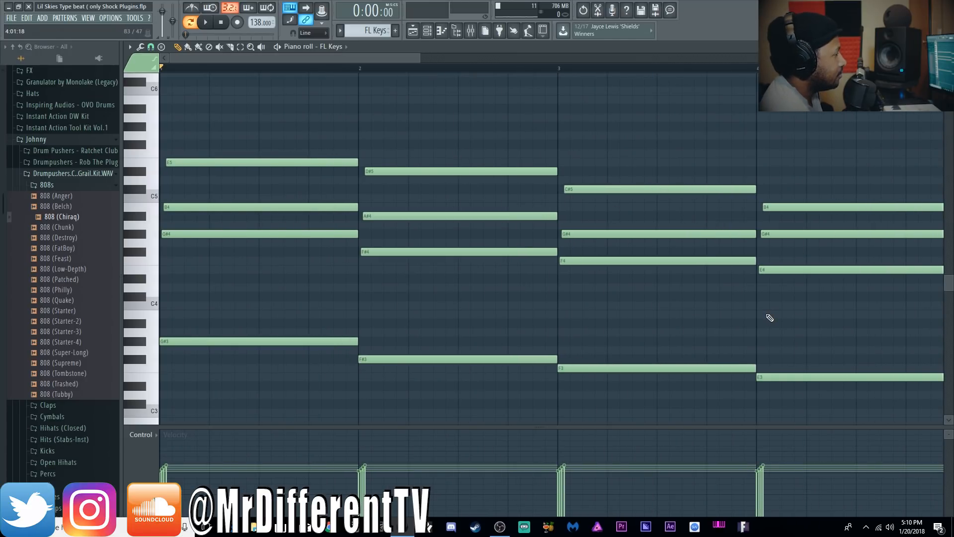
# Collapse the 808s sample folder, show the strumizer's start and end settings without applying them, and replay the strummed chords.
pyautogui.click(69, 187)
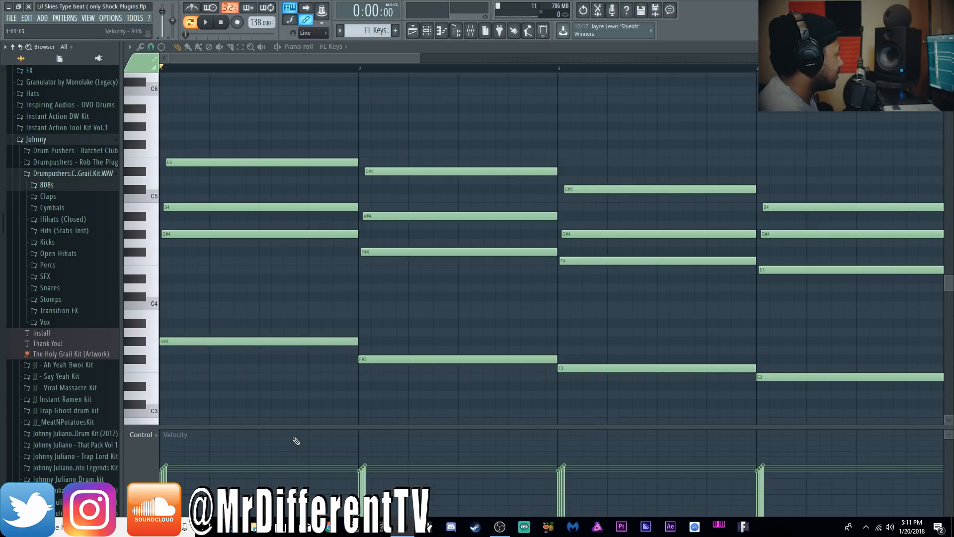
pyautogui.hotkey('alt', 's')
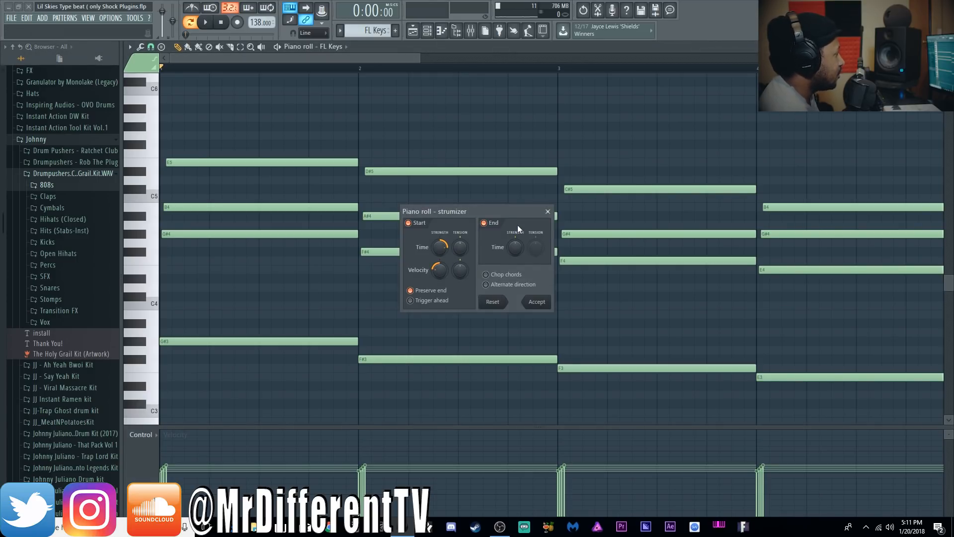
pyautogui.click(548, 211)
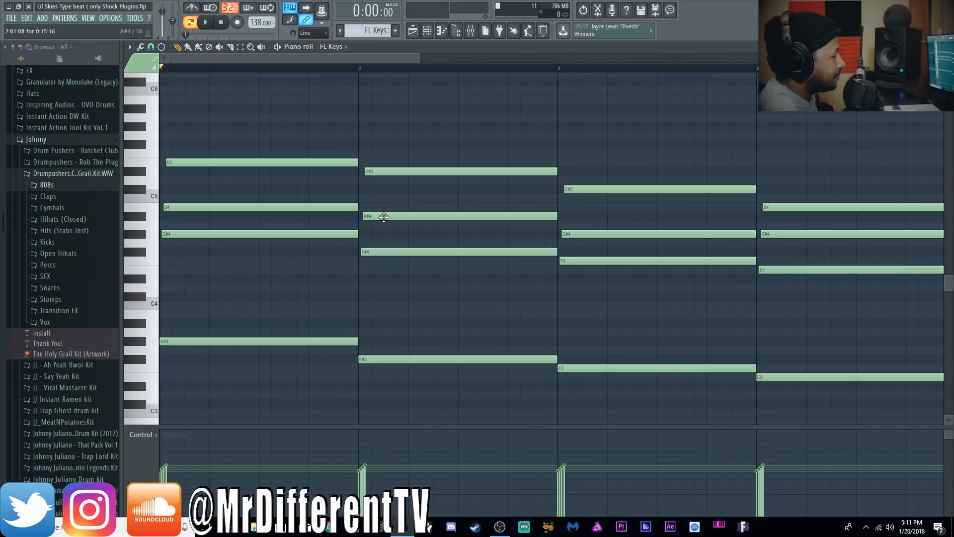
pyautogui.press('space')
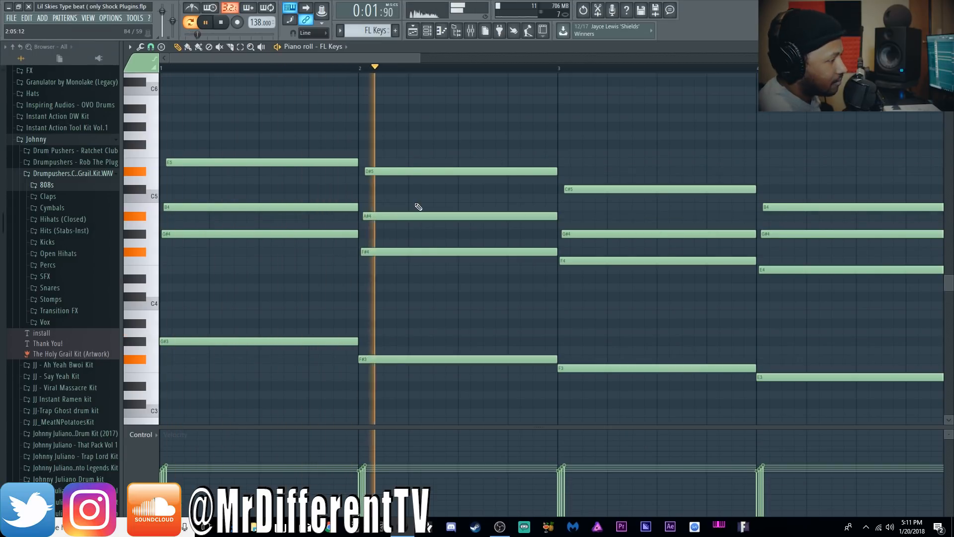
pyautogui.press('space')
# Open the FL Keys instrument from the channel rack and examine its velocity section, including hardness, muffle and sensitivity.
pyautogui.click(427, 31)
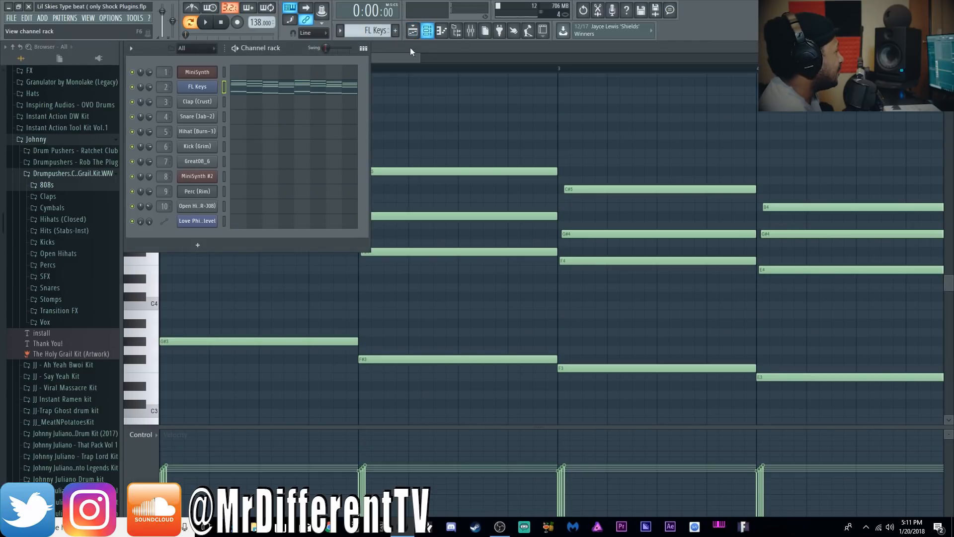
pyautogui.click(197, 87)
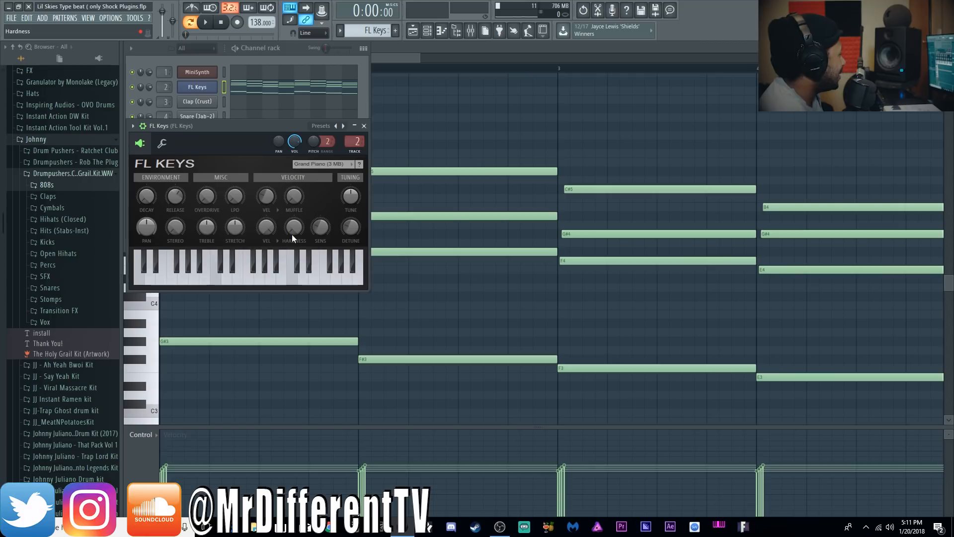
pyautogui.moveTo(291, 235); pyautogui.dragTo(291, 185)
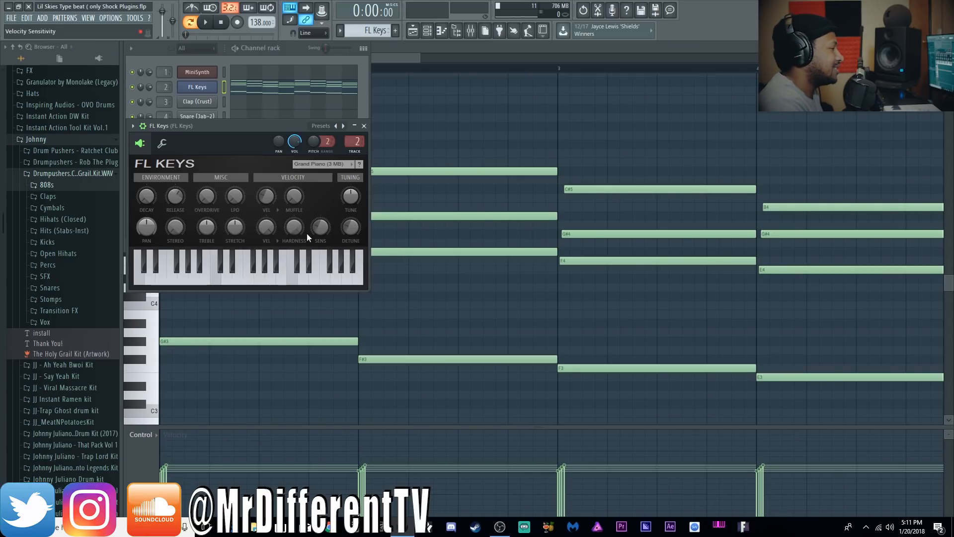
pyautogui.moveTo(307, 234)
pyautogui.mouseDown()
pyautogui.moveTo(307, 274)
pyautogui.moveTo(289, 238)
pyautogui.mouseUp()
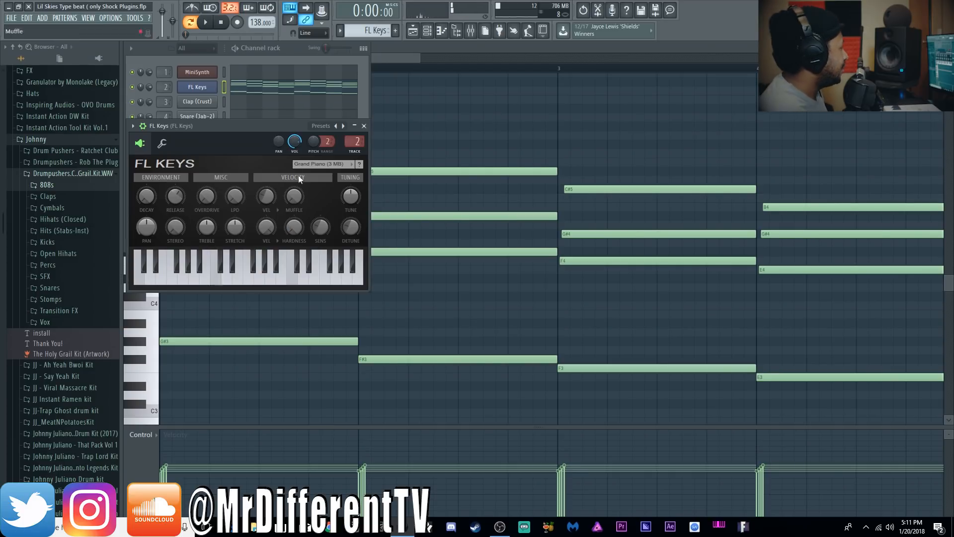
pyautogui.click(364, 126)
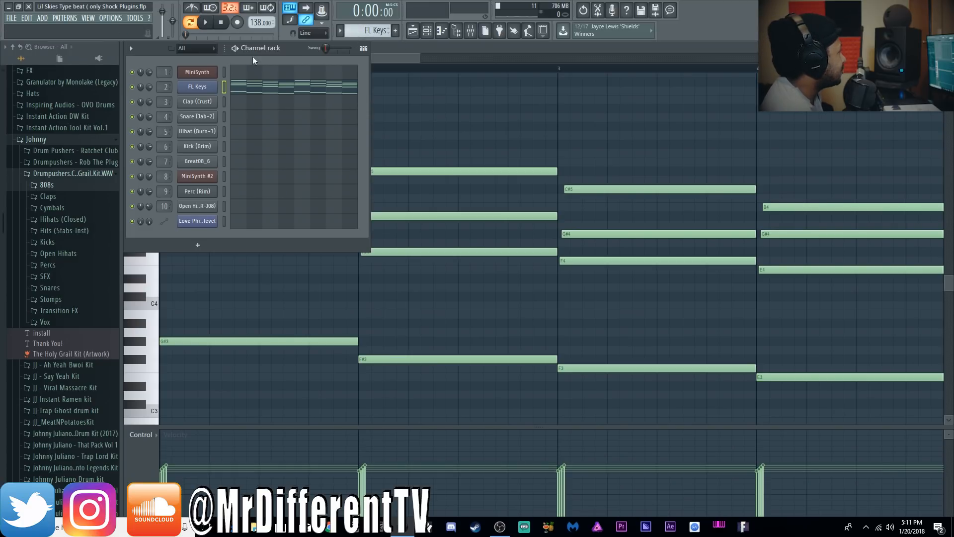
# Show the FL Keys mixer track and examine its Fruity Reeverb 2 effect, including the wet level and the effect's on/off state.
pyautogui.click(197, 86)
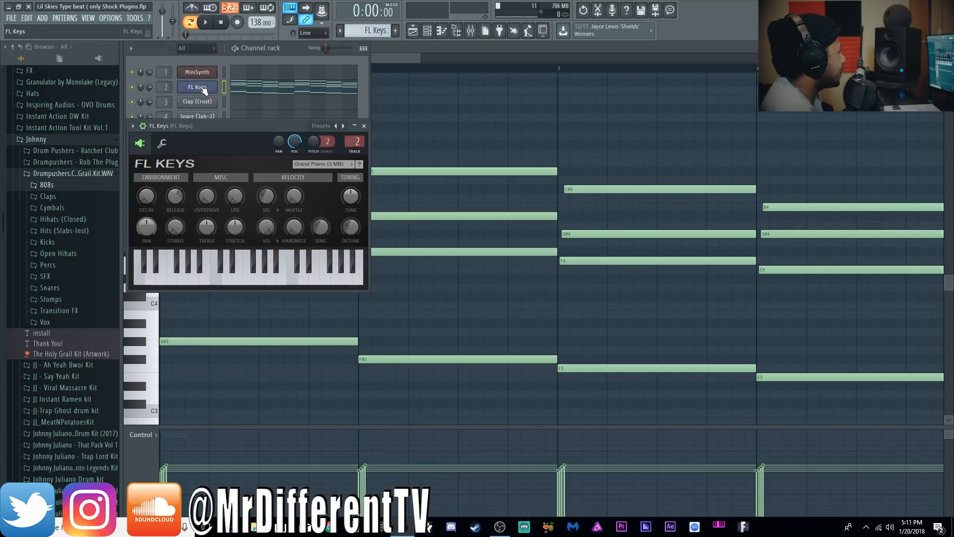
pyautogui.doubleClick(349, 141)
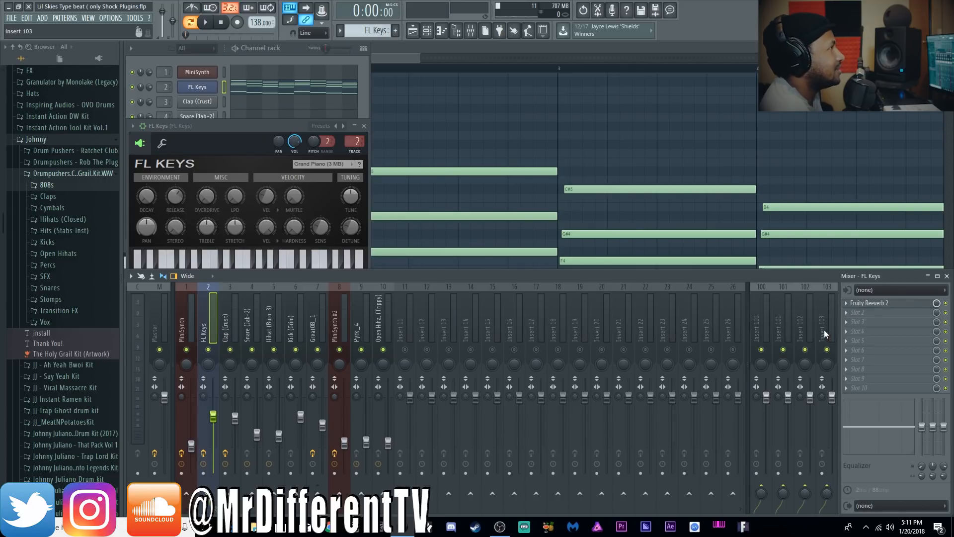
pyautogui.click(885, 308)
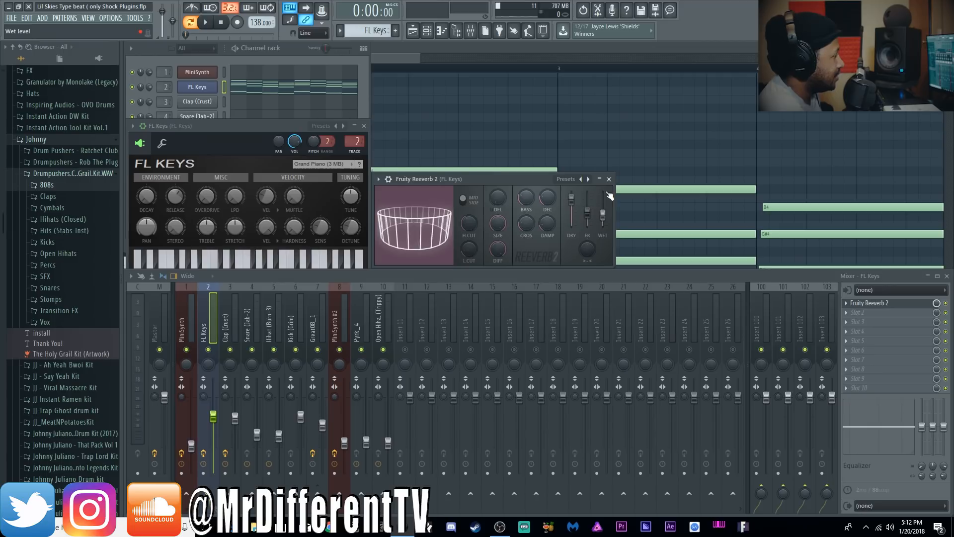
pyautogui.click(946, 305)
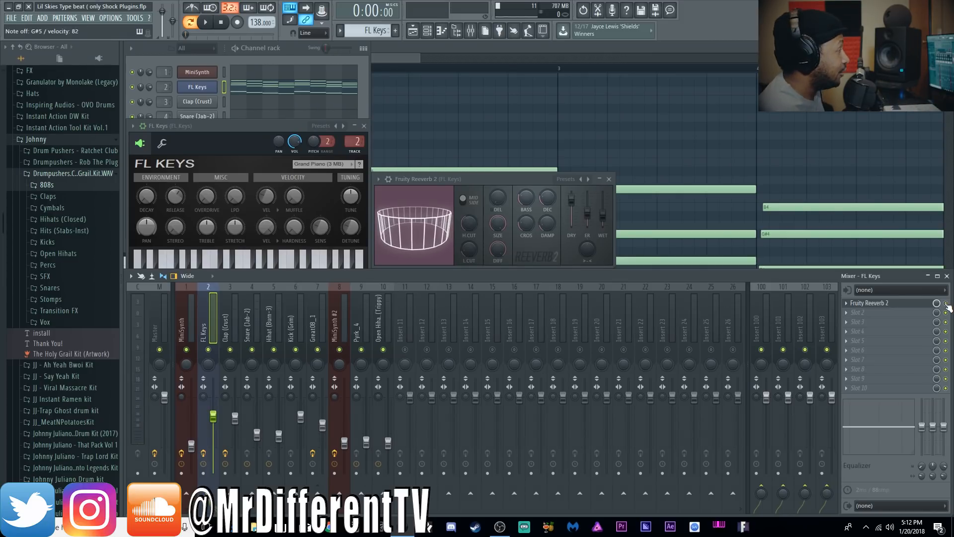
pyautogui.click(609, 179)
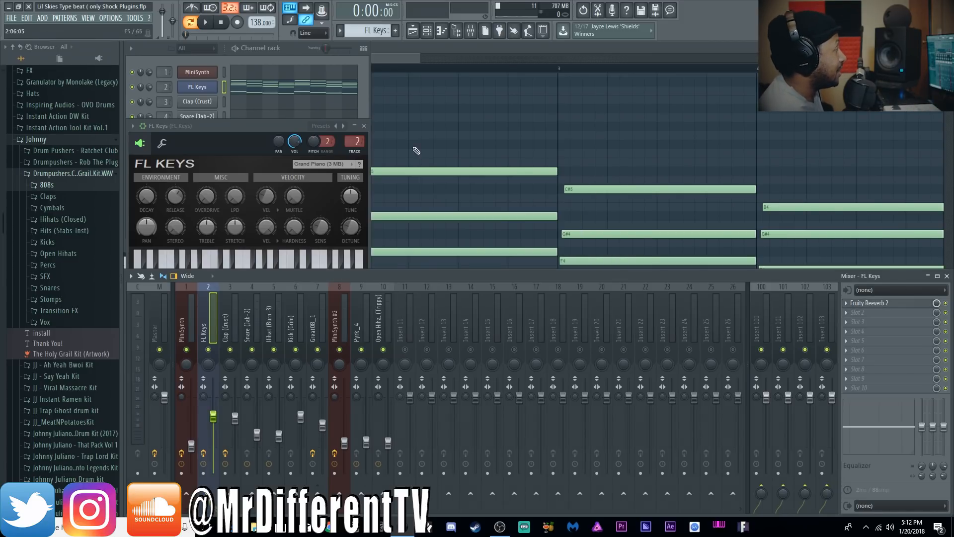
pyautogui.click(364, 126)
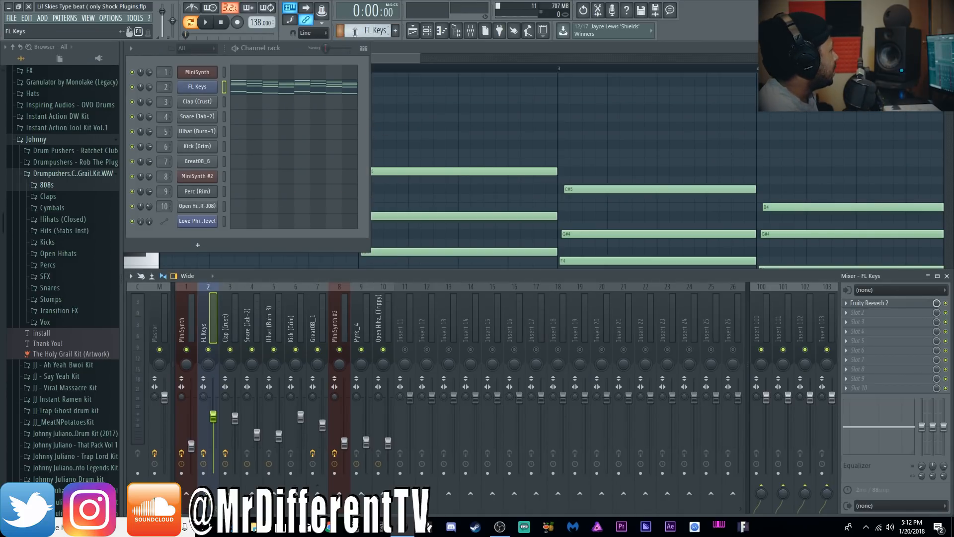
# Switch to the Clap (Crust) pattern, open the clap's sample settings beside the channel rack and play the pattern.
pyautogui.scroll(-1, 360, 33)
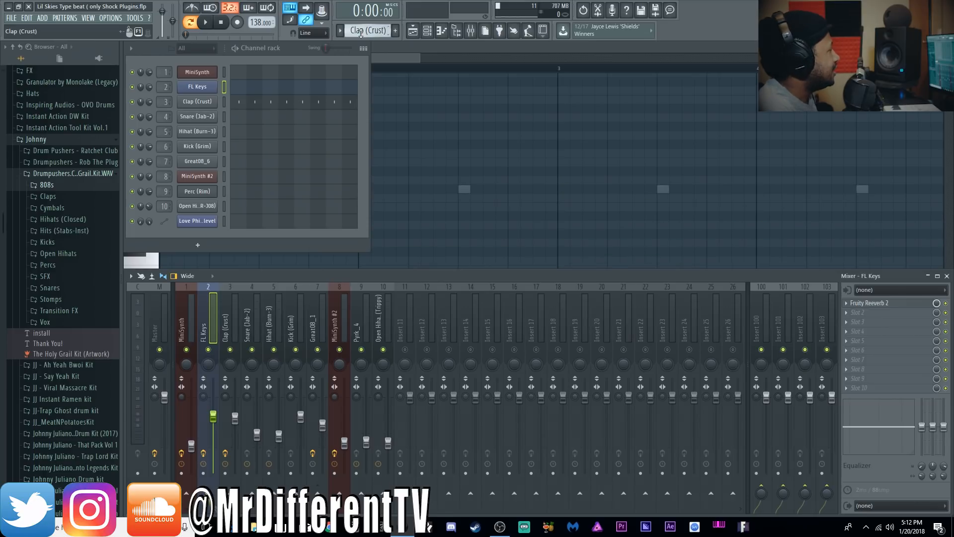
pyautogui.click(196, 102)
pyautogui.moveTo(237, 106); pyautogui.dragTo(470, 47)
pyautogui.press('space')
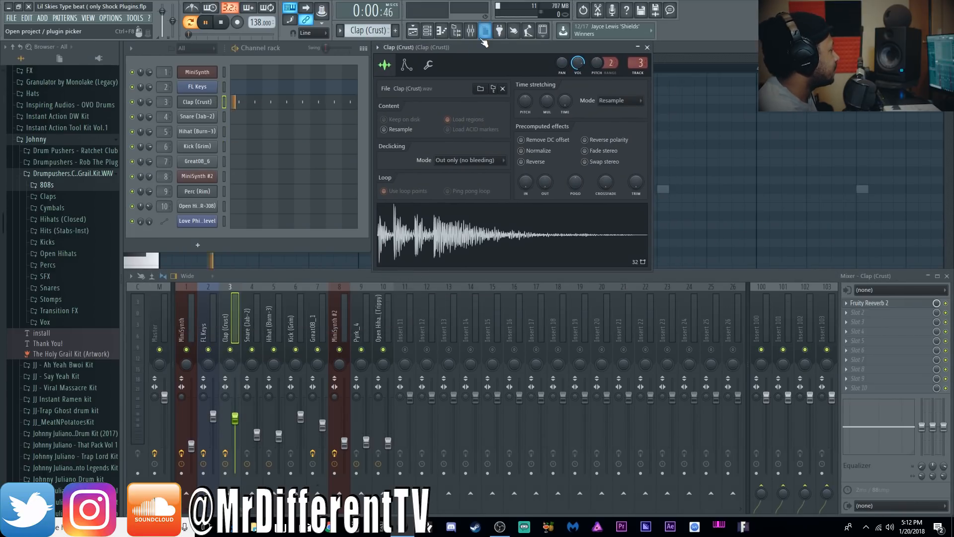
pyautogui.press('space')
# Route the clap back to mixer track 3 after trying a free track, and lower its Fruity Reeverb 2 wet level.
pyautogui.hotkey('ctrl', 'l')
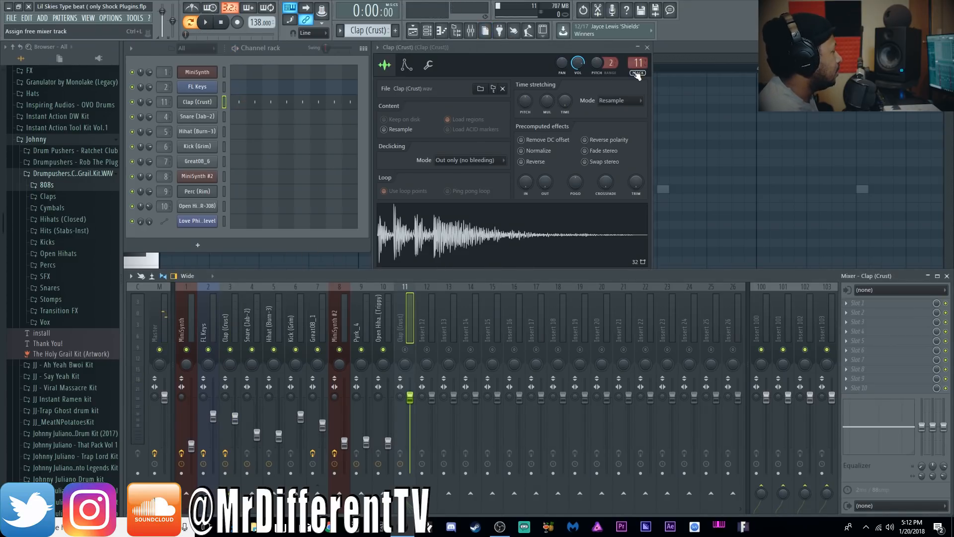
pyautogui.moveTo(637, 65); pyautogui.dragTo(637, 82)
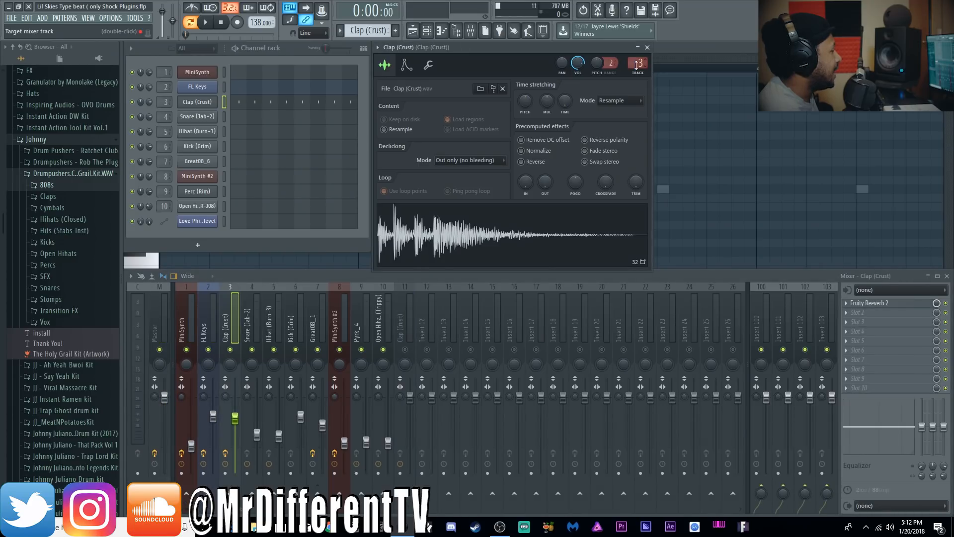
pyautogui.click(877, 304)
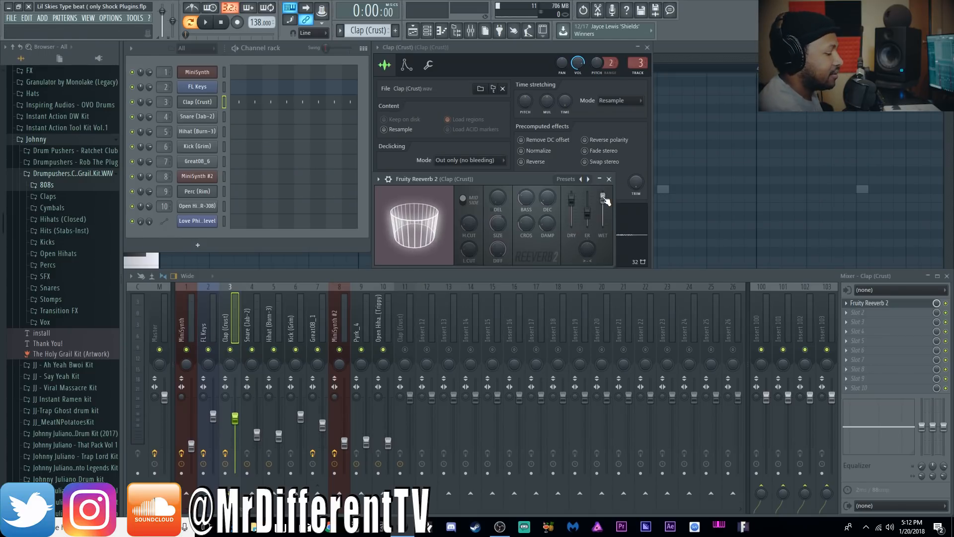
pyautogui.moveTo(604, 197); pyautogui.dragTo(604, 215)
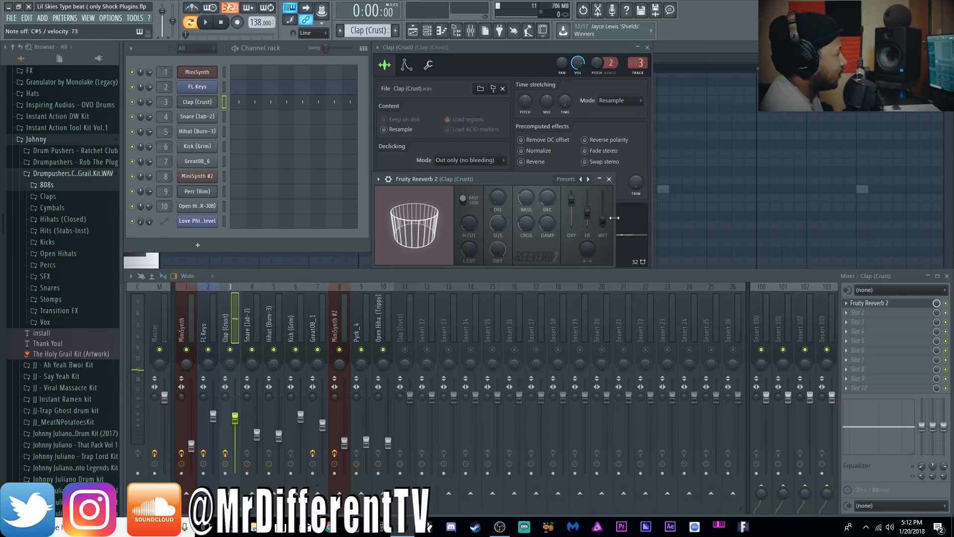
# Switch to the Snare (Jab-2) pattern, open the snare's sample settings beside the channel rack and play the pattern.
pyautogui.scroll(-1, 384, 32)
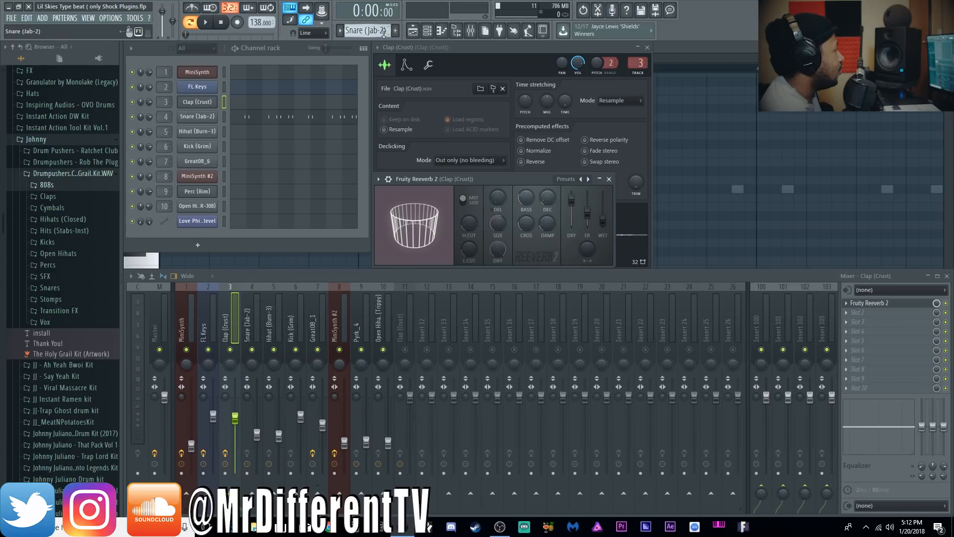
pyautogui.click(214, 117)
pyautogui.click(205, 22)
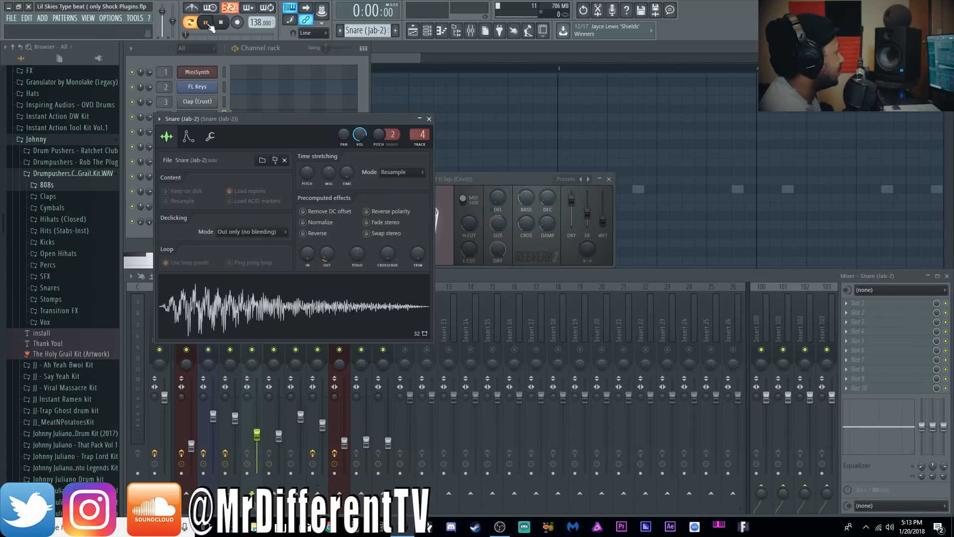
pyautogui.moveTo(291, 116); pyautogui.dragTo(509, 46)
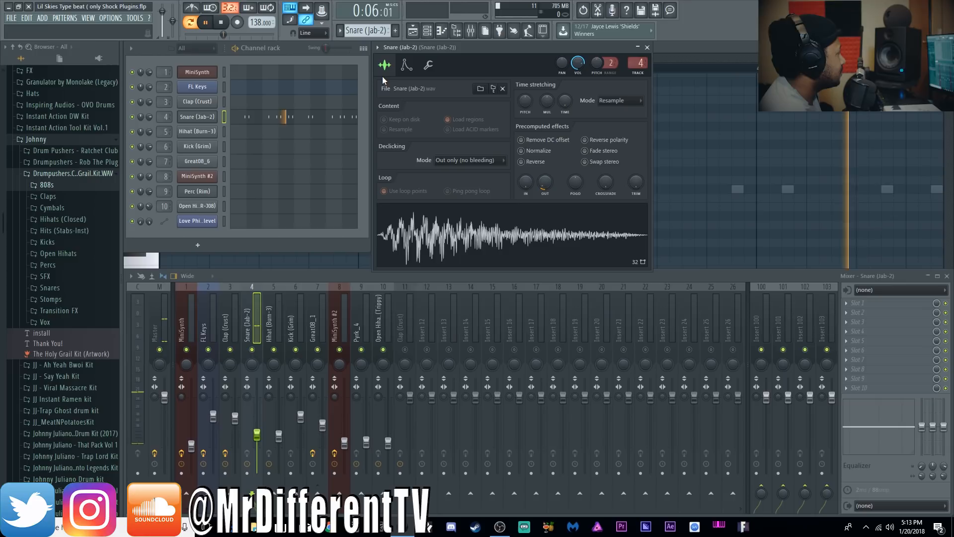
pyautogui.press('space')
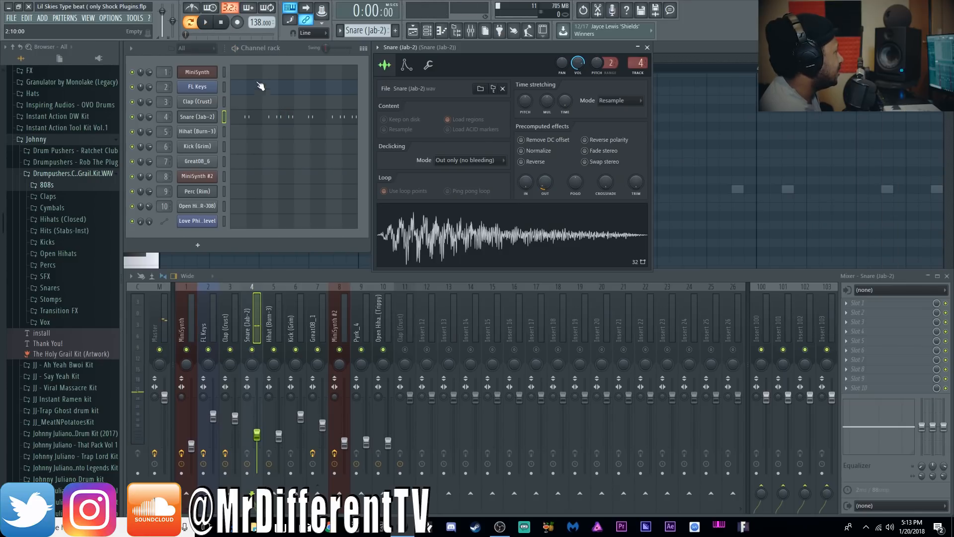
# Return to Pattern 1, solo the Snare (Jab-2) channel, unmute Clap (Crust) and play the two together.
pyautogui.scroll(4, 366, 31)
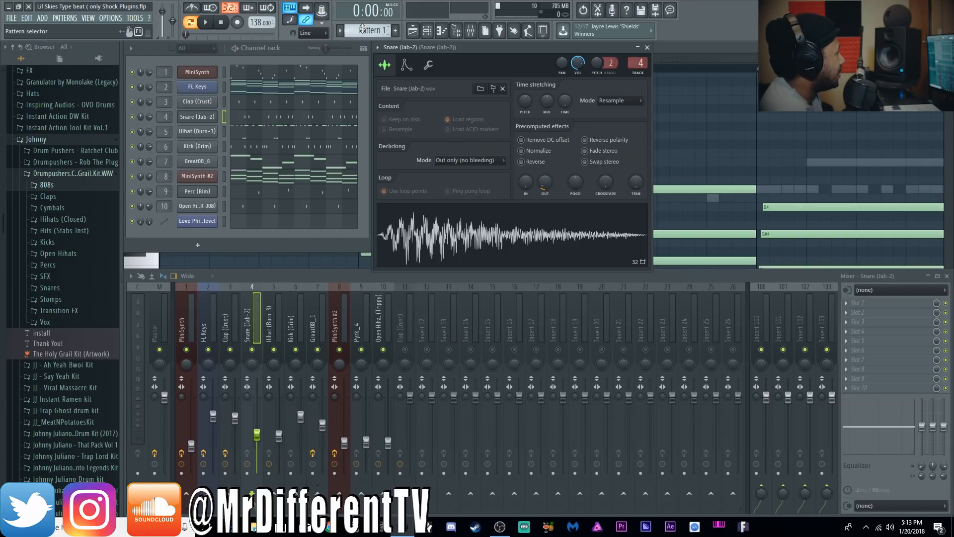
pyautogui.rightClick(132, 116)
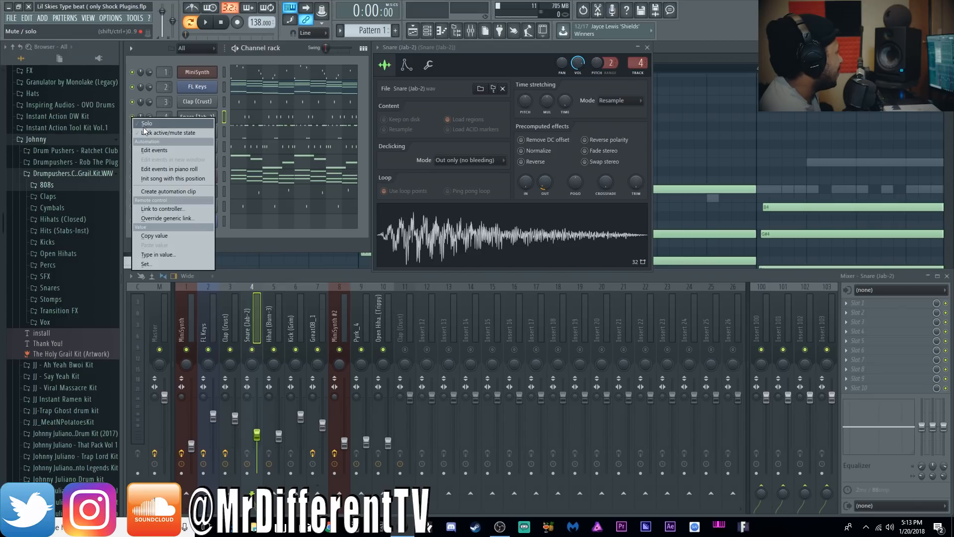
pyautogui.click(145, 123)
pyautogui.click(133, 104)
pyautogui.press('space')
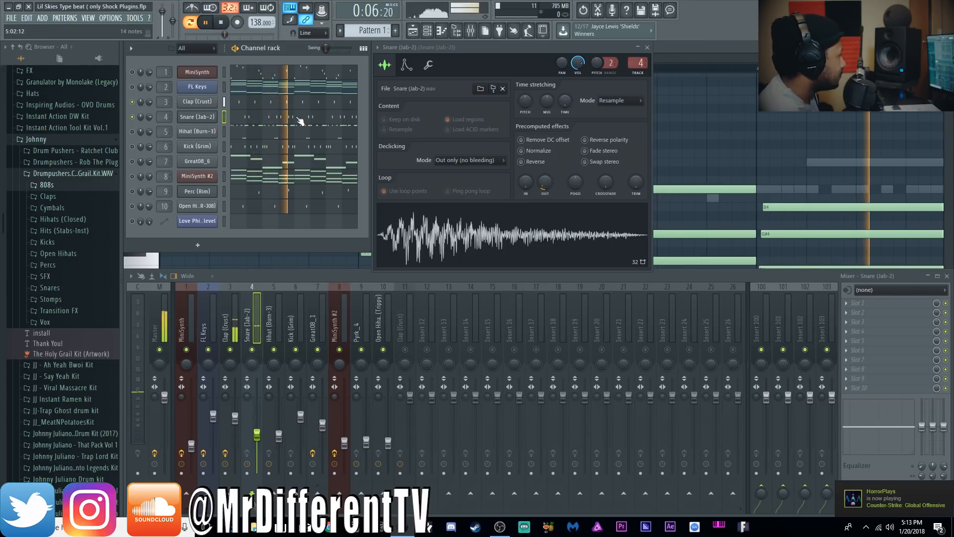
pyautogui.press('space')
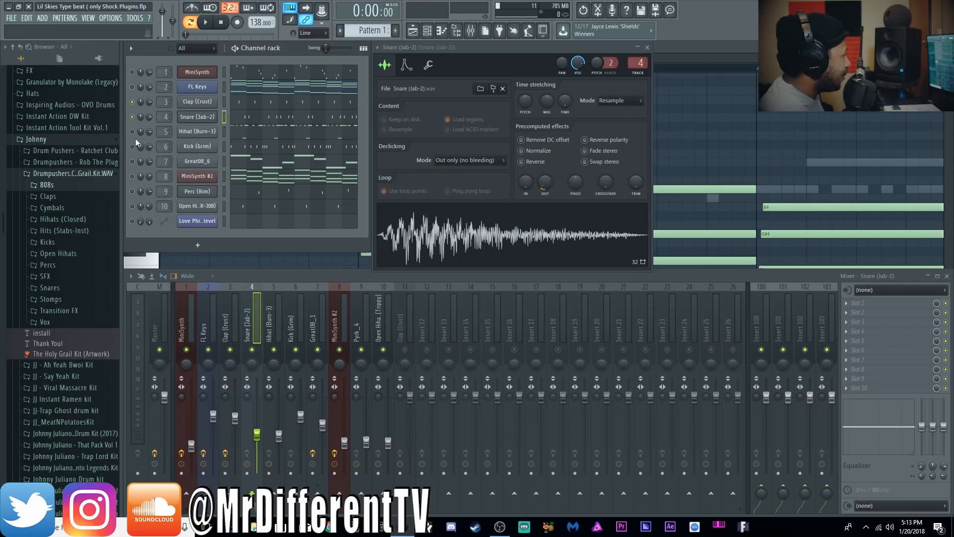
# Solo the Hihat (Burn-3) channel, show its notes in the piano roll and open its sample settings.
pyautogui.click(251, 132)
pyautogui.click(455, 32)
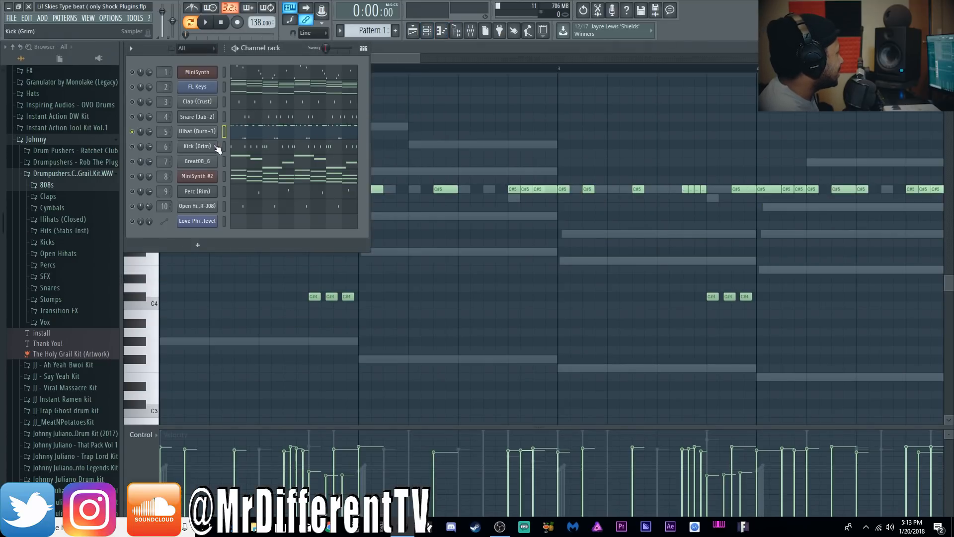
pyautogui.click(197, 132)
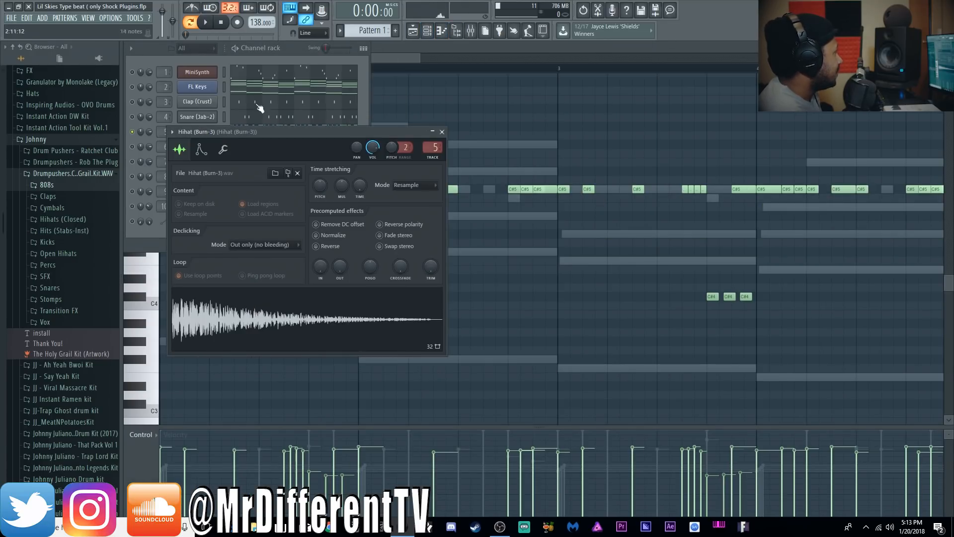
# Show the full eight-bar Hihat (Burn-3) pattern in the piano roll and play it on its own.
pyautogui.click(298, 46)
pyautogui.click(245, 136)
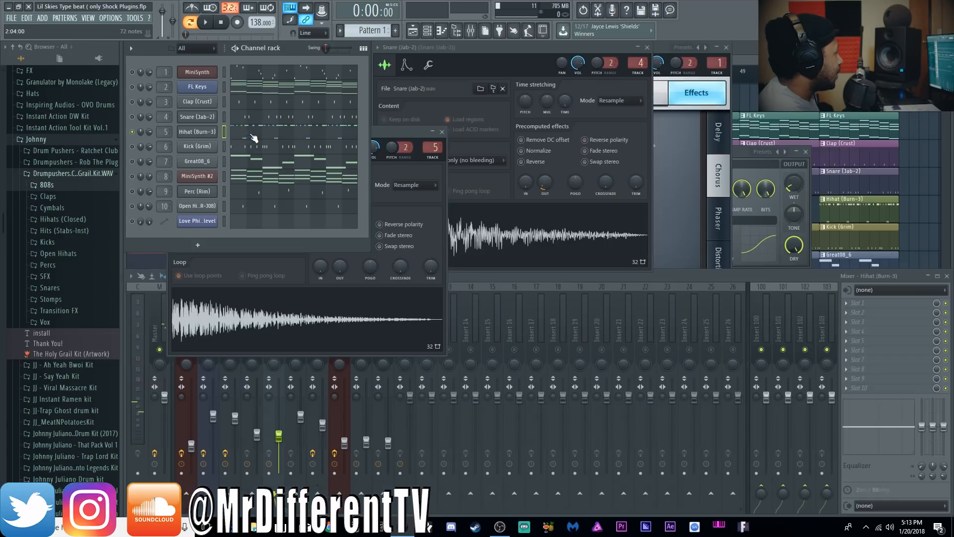
pyautogui.click(250, 134)
pyautogui.moveTo(421, 60); pyautogui.dragTo(739, 60)
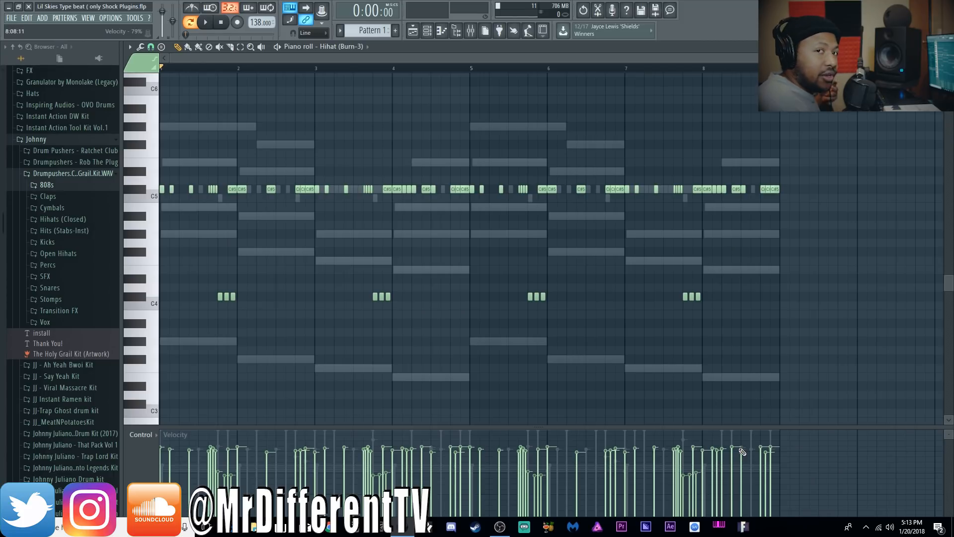
pyautogui.press('space')
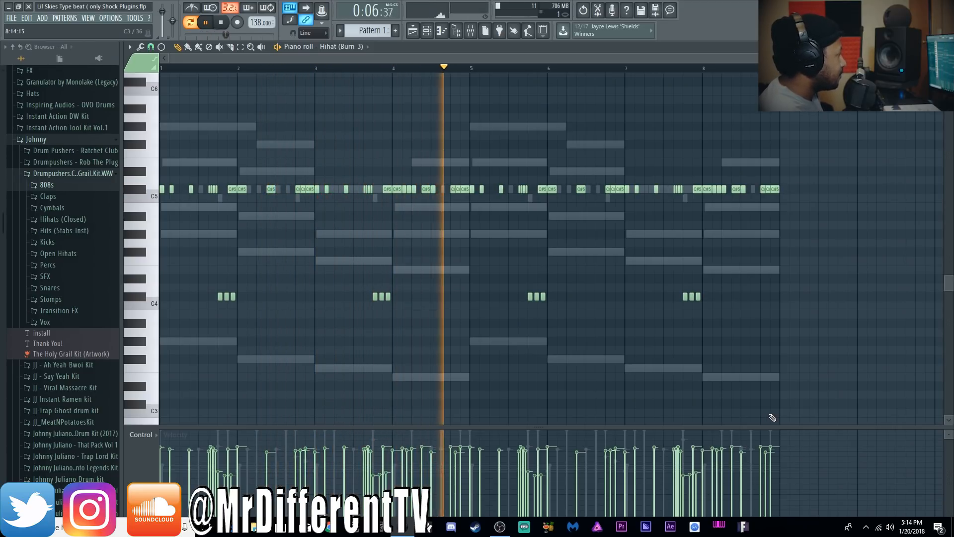
pyautogui.press('space')
# Return to the channel rack, unmute Snare (Jab-2) and Clap (Crust), and play them together with the hi-hat.
pyautogui.click(427, 30)
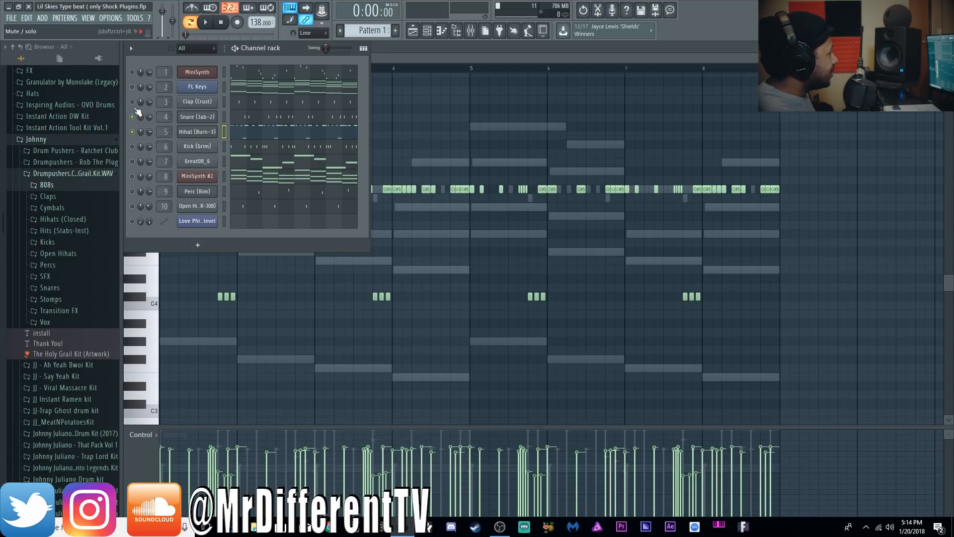
pyautogui.press('space')
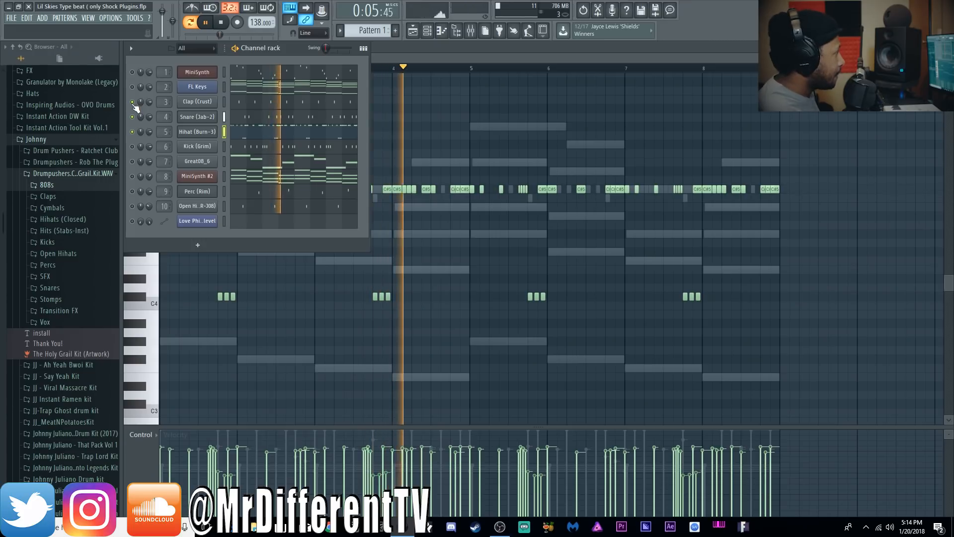
pyautogui.press('space')
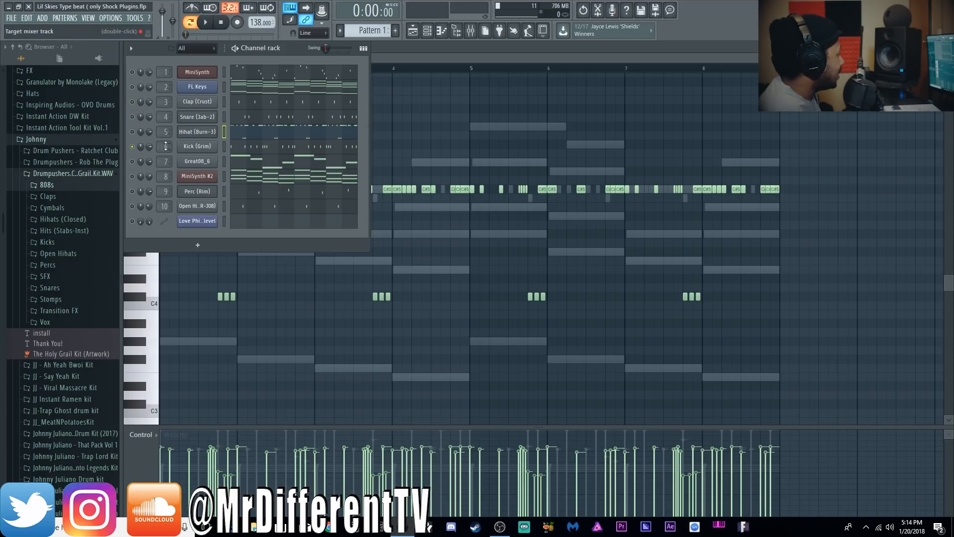
# Show the soloed Kick (Grim) channel's notes in the piano roll and play the kick pattern alone.
pyautogui.click(246, 148)
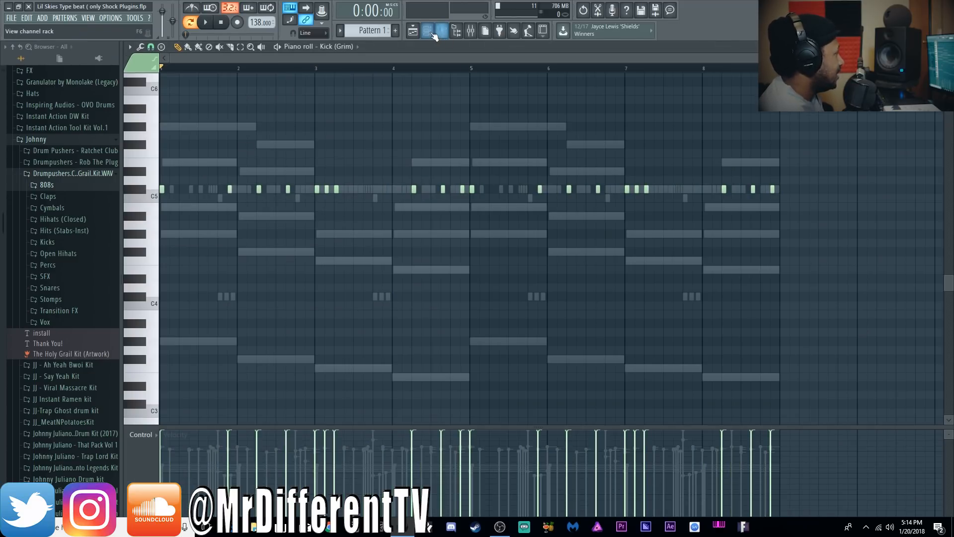
pyautogui.click(206, 22)
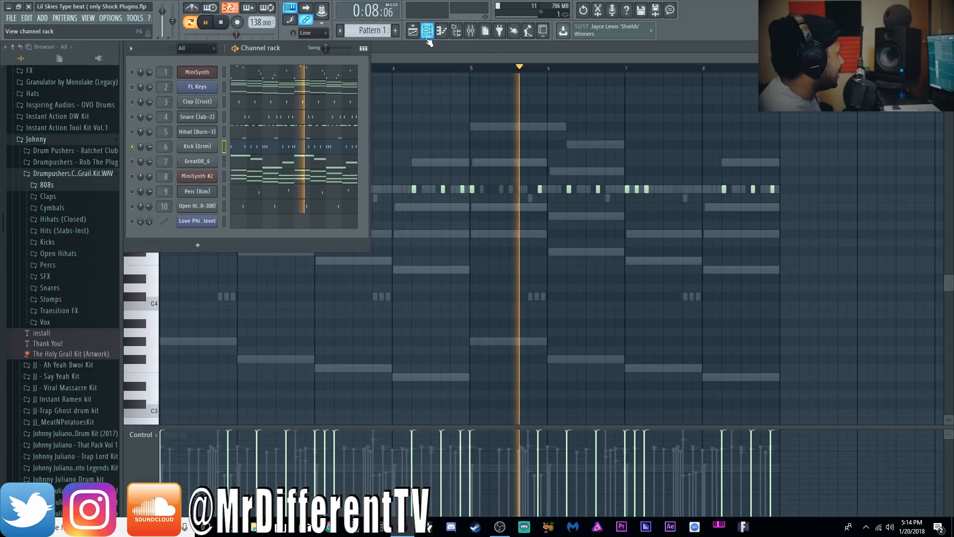
pyautogui.click(221, 25)
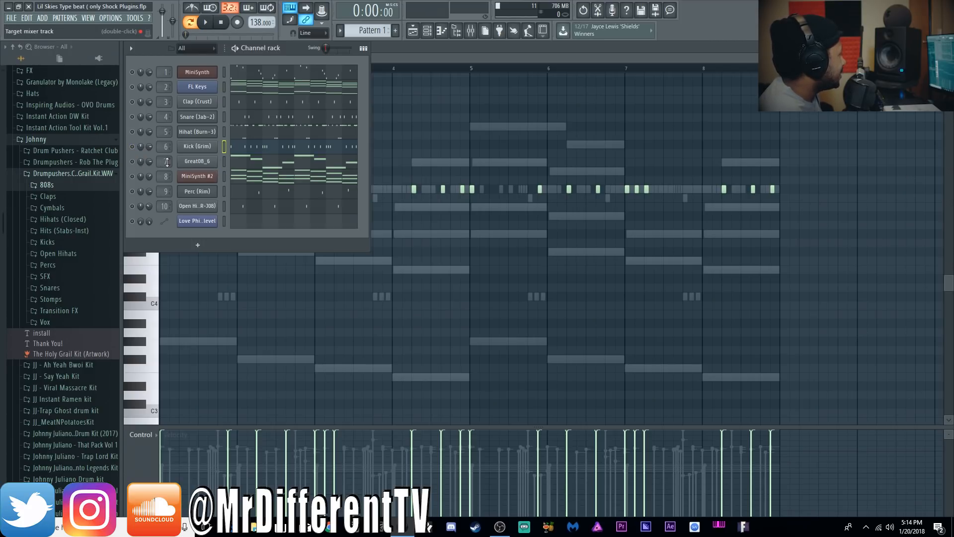
# Open the Great08_6 channel's sample settings beside the channel rack and show its mixer track 7.
pyautogui.click(200, 162)
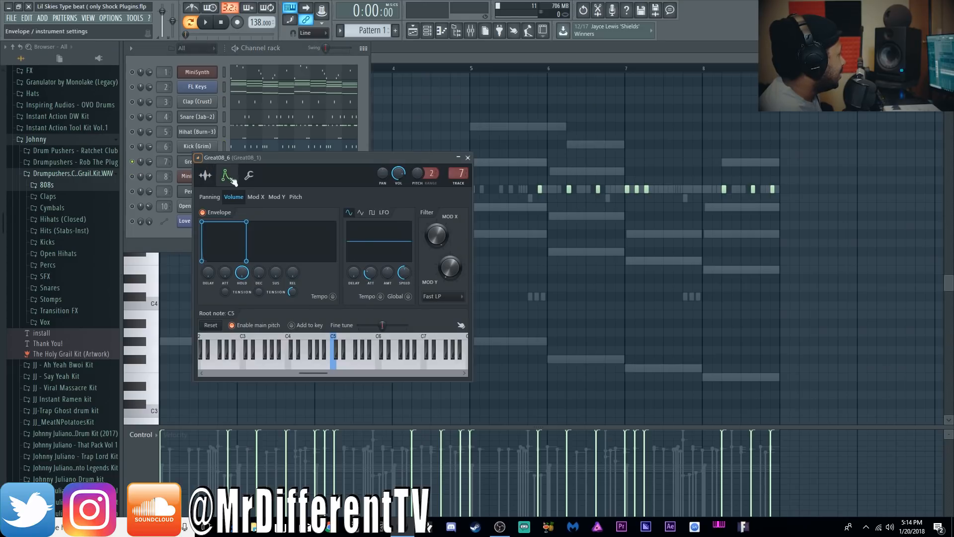
pyautogui.click(205, 175)
pyautogui.moveTo(291, 159); pyautogui.dragTo(478, 50)
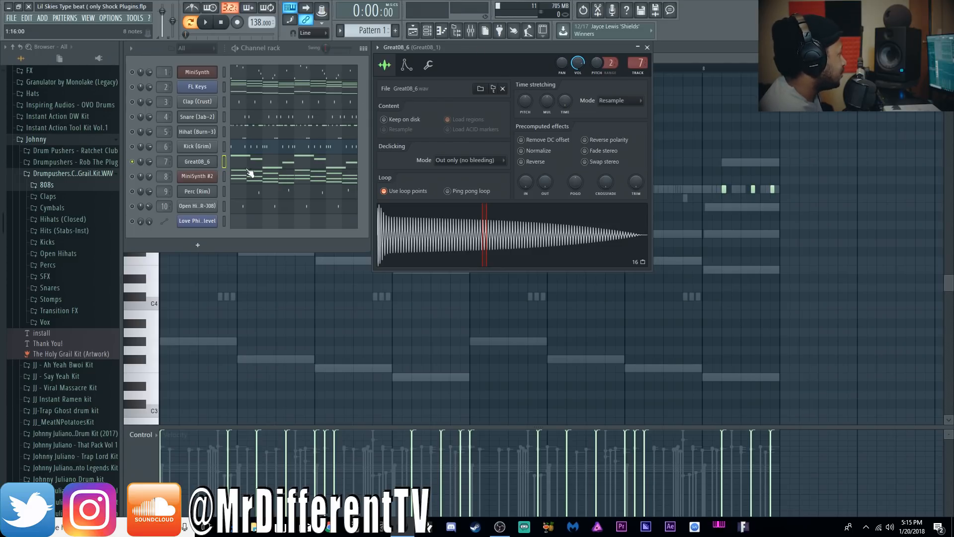
pyautogui.doubleClick(639, 62)
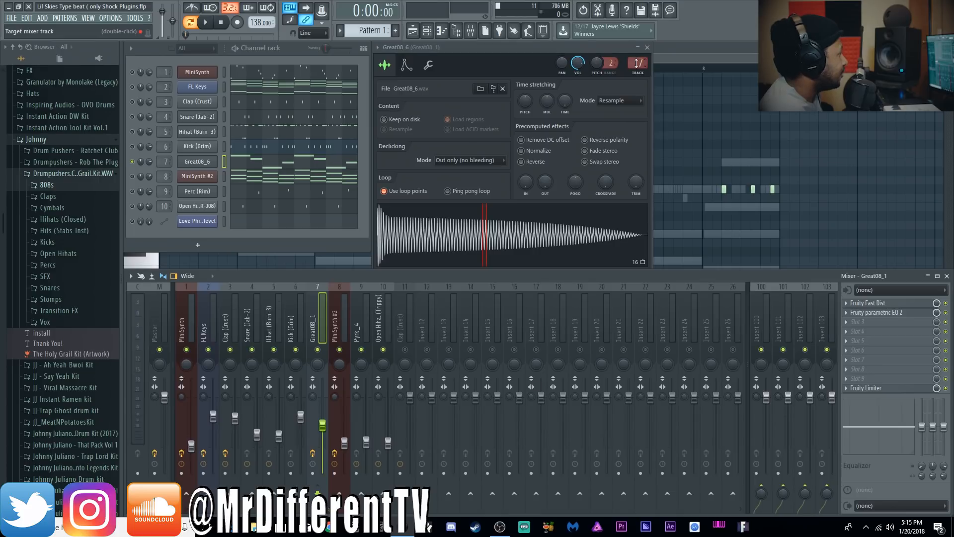
# Close the Great08_6 sample settings and play the soloed 808 pattern.
pyautogui.click(648, 47)
pyautogui.click(205, 22)
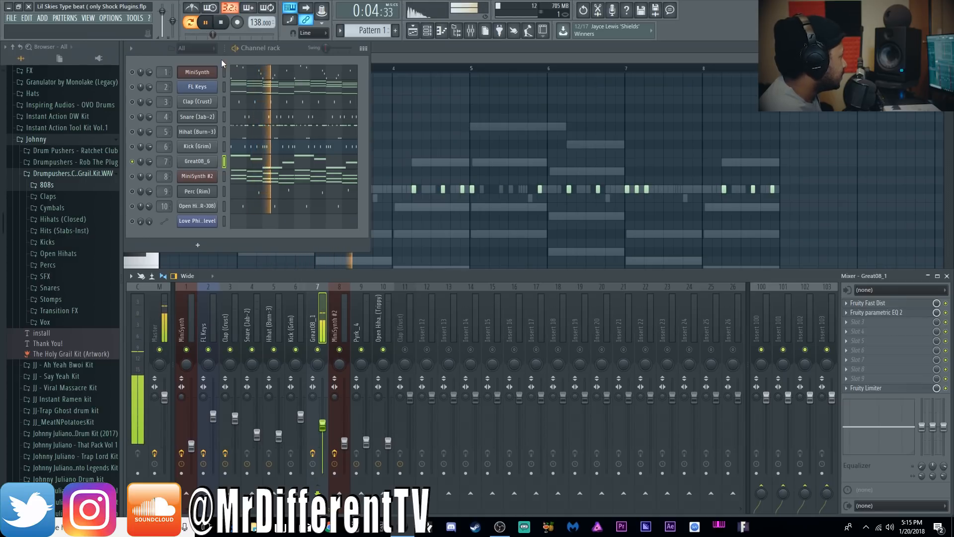
pyautogui.click(229, 26)
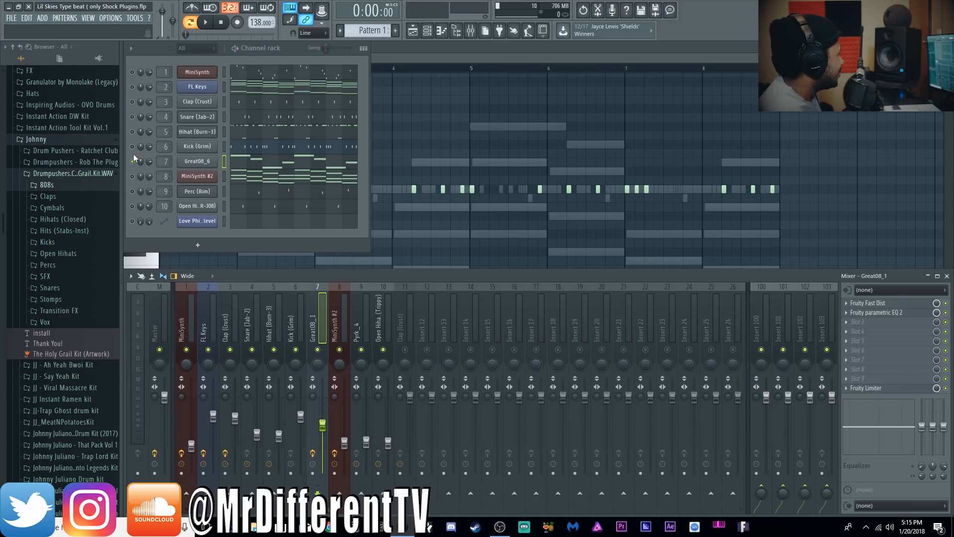
# Unmute the kick, hi-hat, snare and clap channels and play them together with the 808.
pyautogui.moveTo(133, 150); pyautogui.dragTo(132, 110)
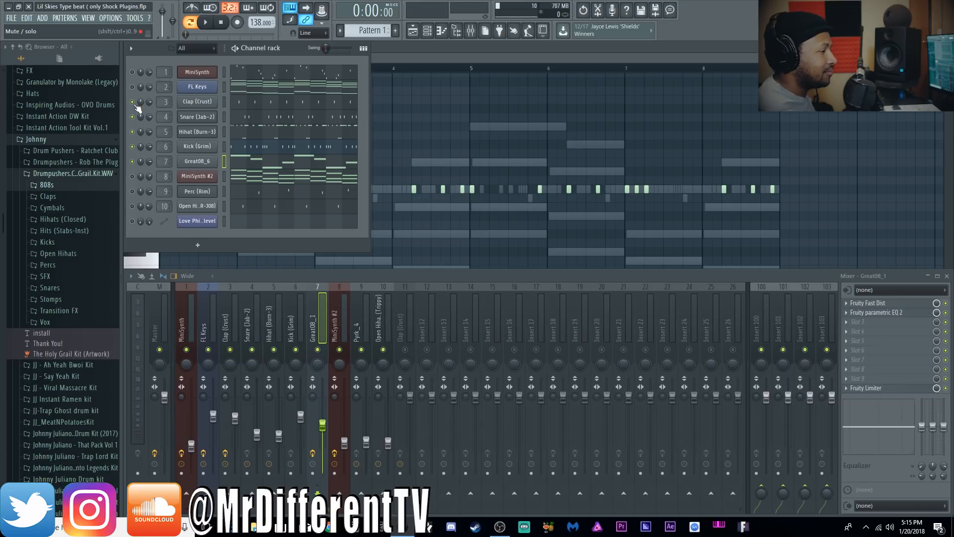
pyautogui.press('space')
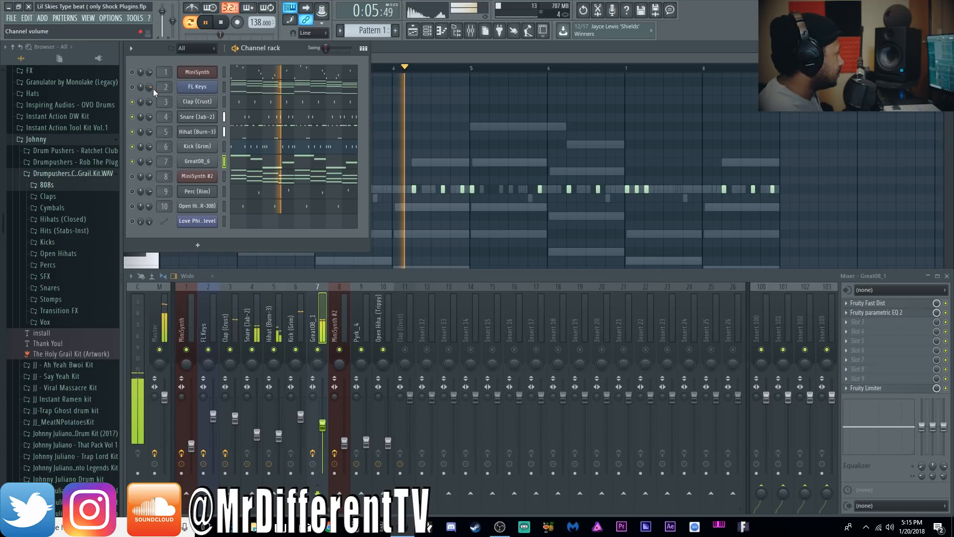
pyautogui.click(223, 24)
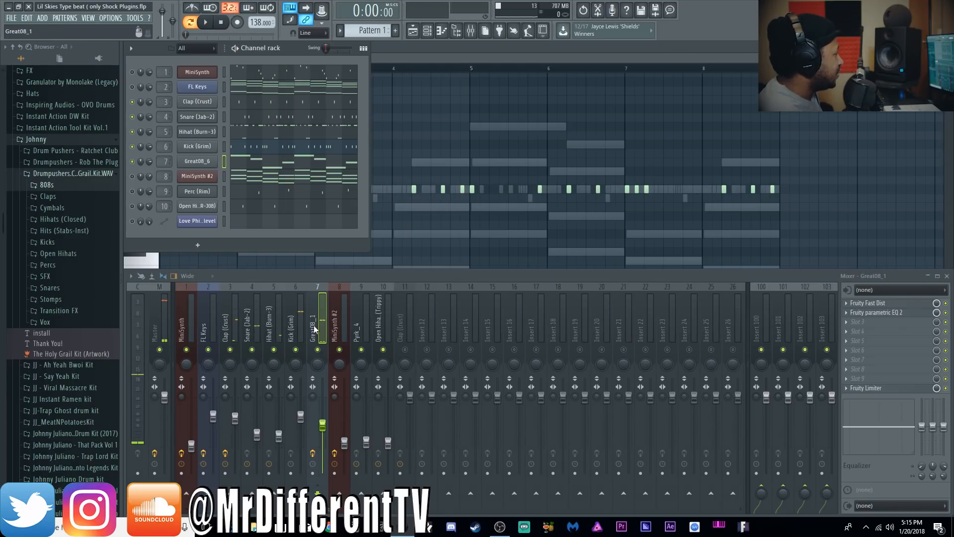
# Switch between the Kick (Grim) and Great08_1 mixer tracks to compare their effect slots and routing.
pyautogui.click(298, 326)
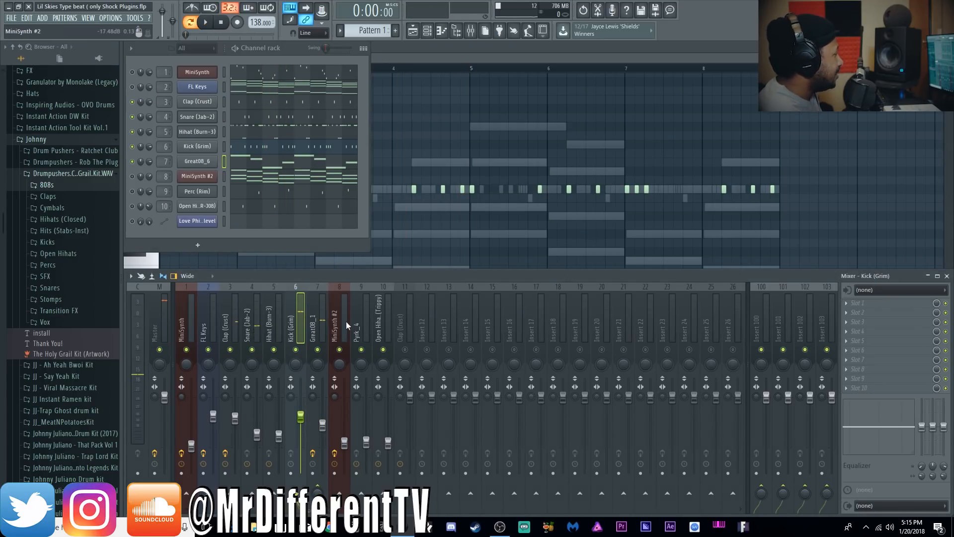
pyautogui.click(321, 337)
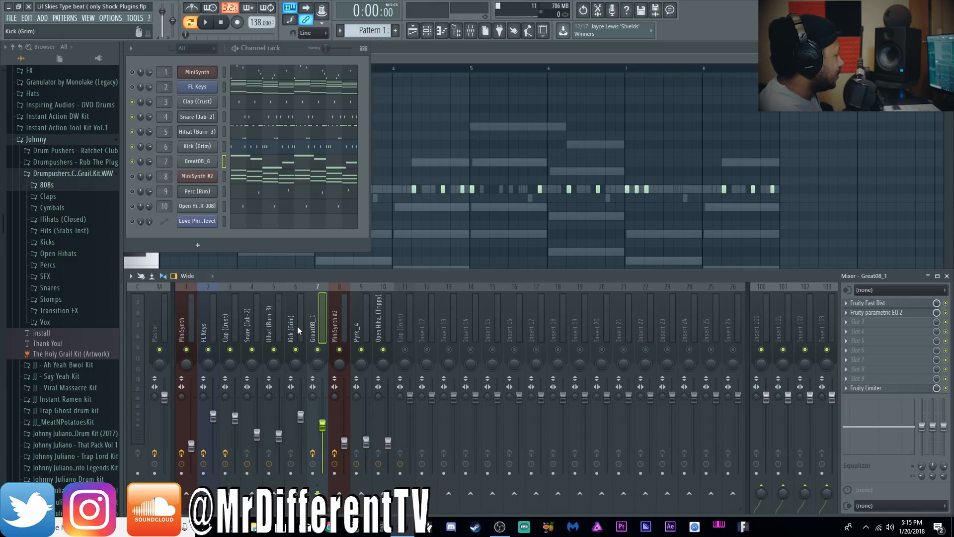
pyautogui.click(299, 330)
pyautogui.click(313, 478)
# Open Fruity Fast Dist and Fruity parametric EQ 2 on the Great08_1 track and arrange them side by side.
pyautogui.click(882, 303)
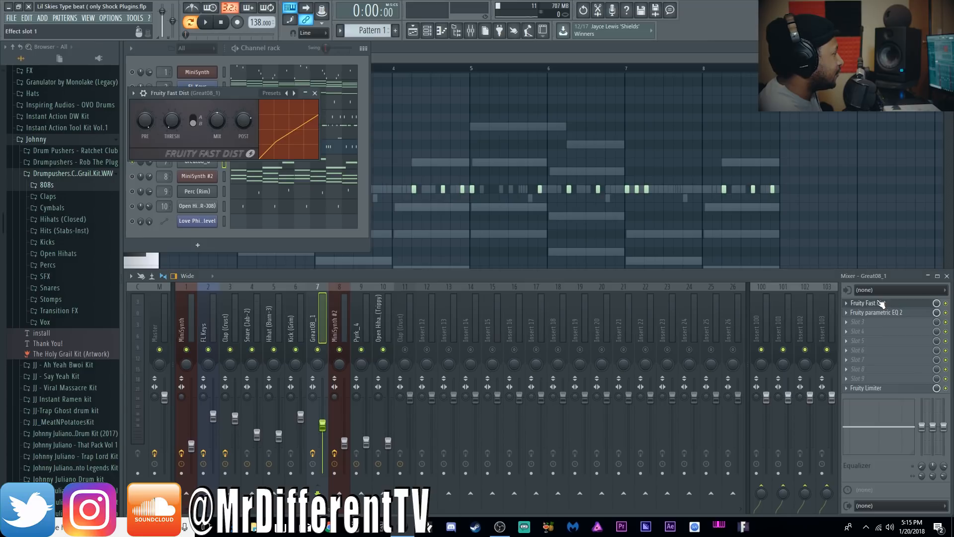
pyautogui.moveTo(241, 94); pyautogui.dragTo(481, 185)
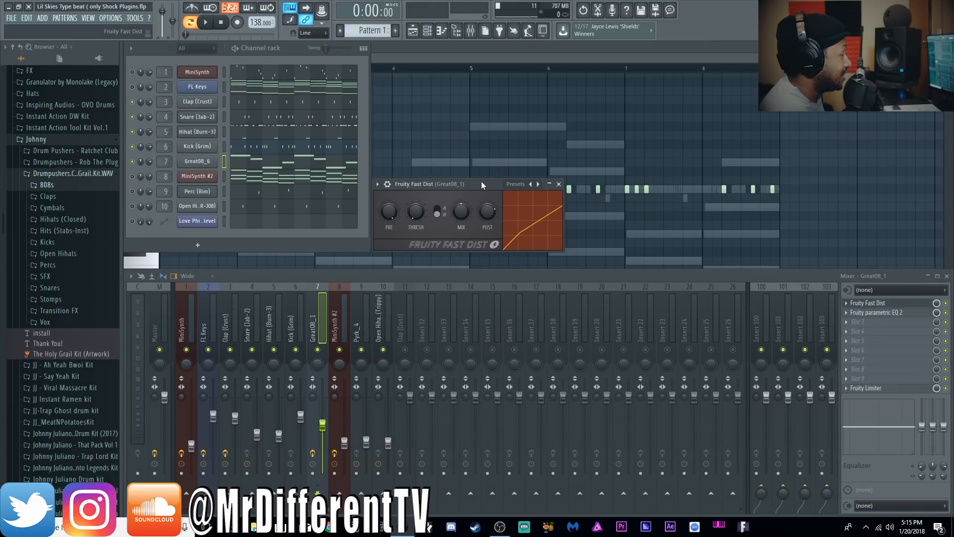
pyautogui.click(876, 312)
pyautogui.moveTo(349, 113); pyautogui.dragTo(774, 91)
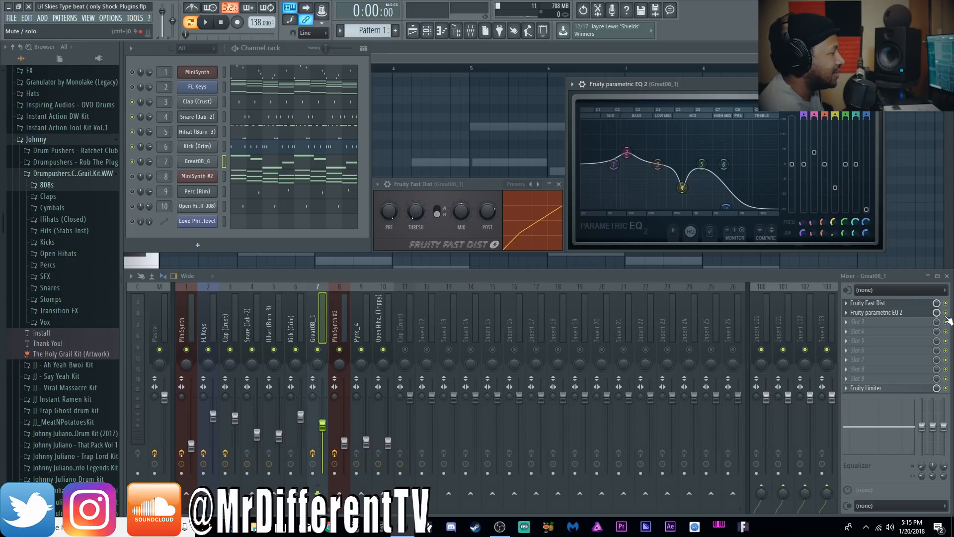
# Solo the Great08_6 channel and play it with Fruity parametric EQ 2 bypassed, then with it enabled.
pyautogui.rightClick(133, 163)
pyautogui.click(142, 169)
pyautogui.press('space')
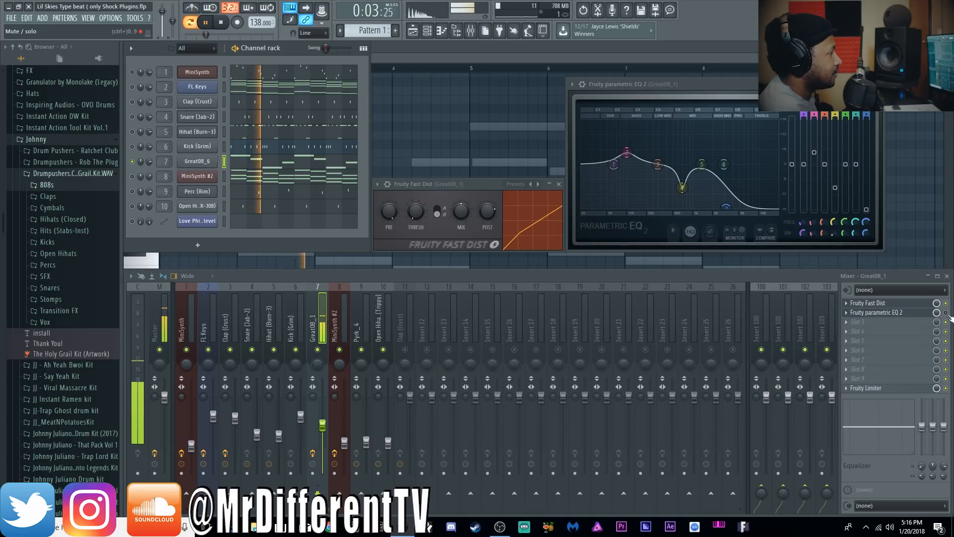
pyautogui.press('space')
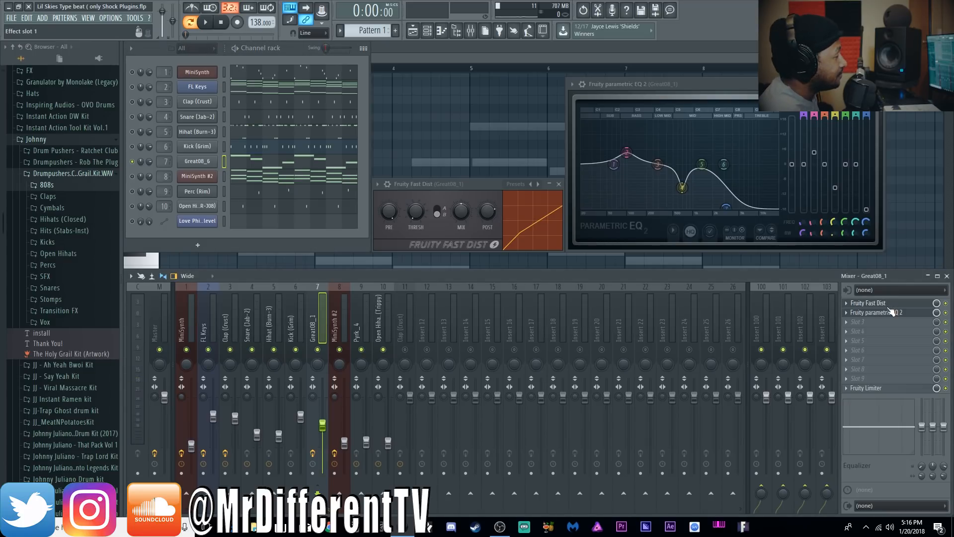
pyautogui.press('space')
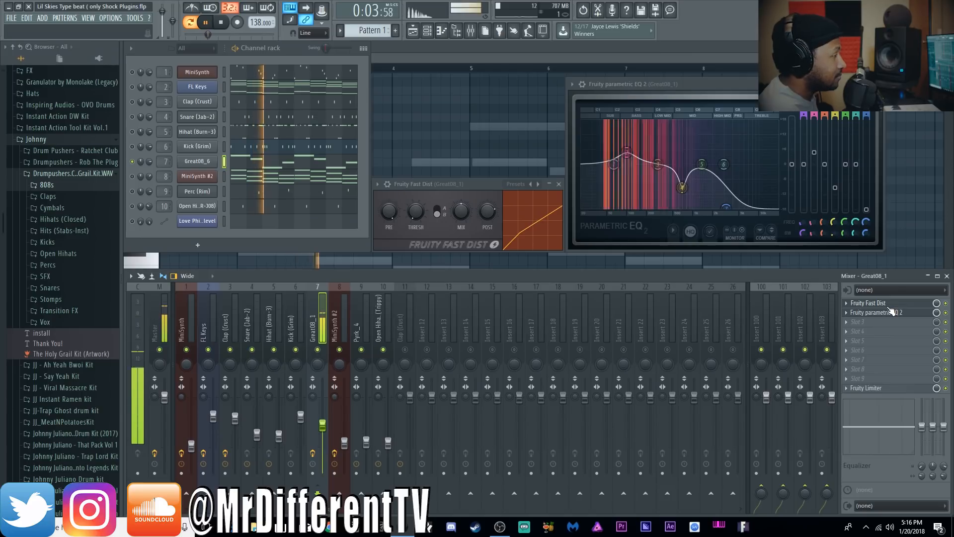
pyautogui.press('space')
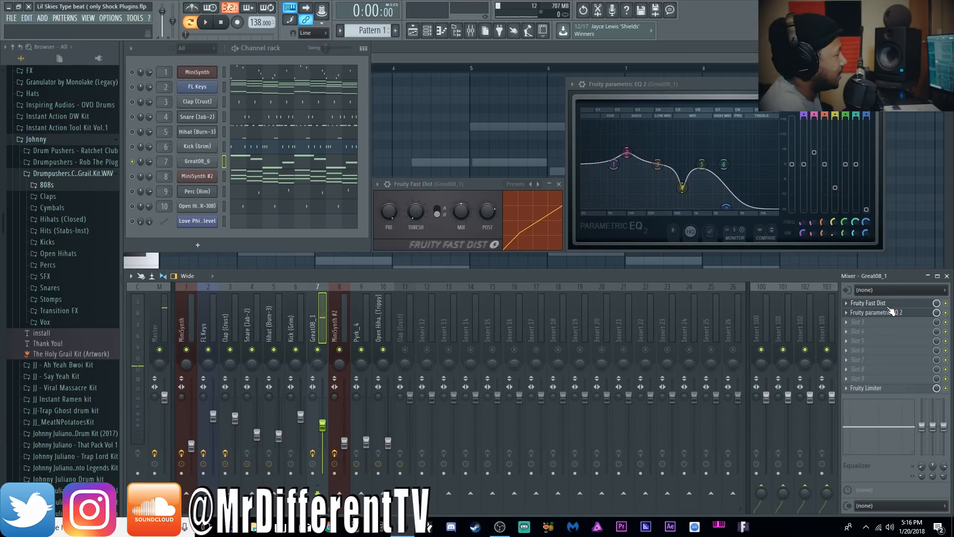
# Sidechain the Kick (Grim) mixer track to the Great08_1 track.
pyautogui.click(297, 319)
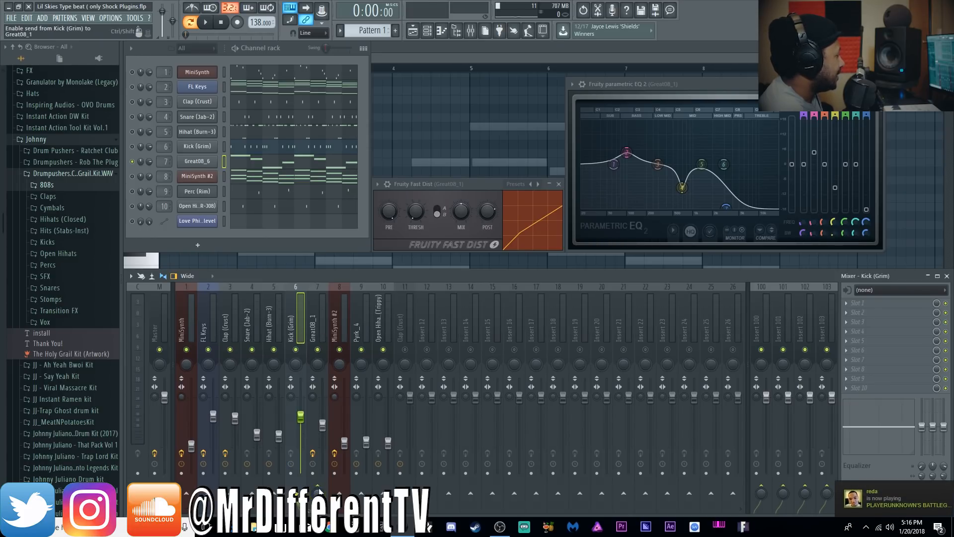
pyautogui.rightClick(318, 488)
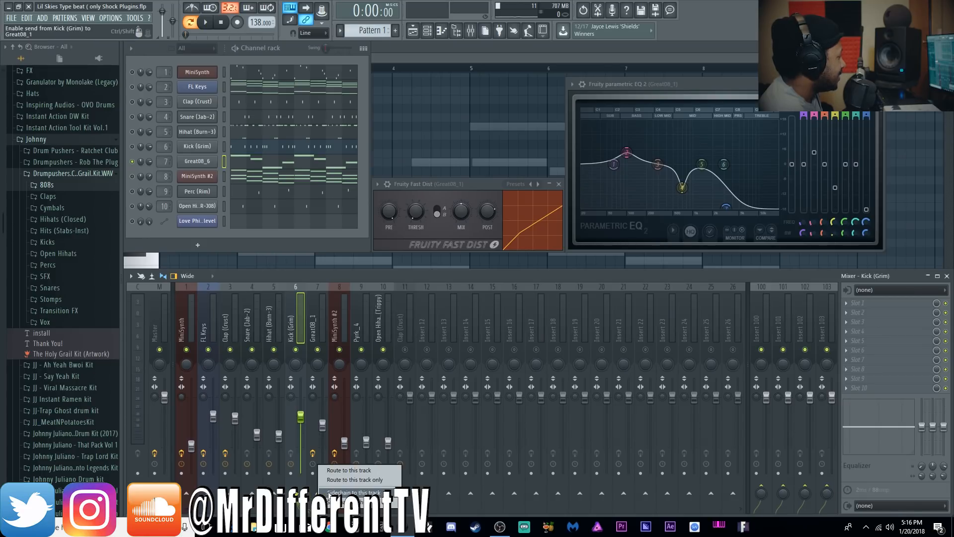
pyautogui.click(354, 493)
# Open Fruity Limiter on the Great08_1 track and watch its compressor display while playing the 808 alone.
pyautogui.click(318, 321)
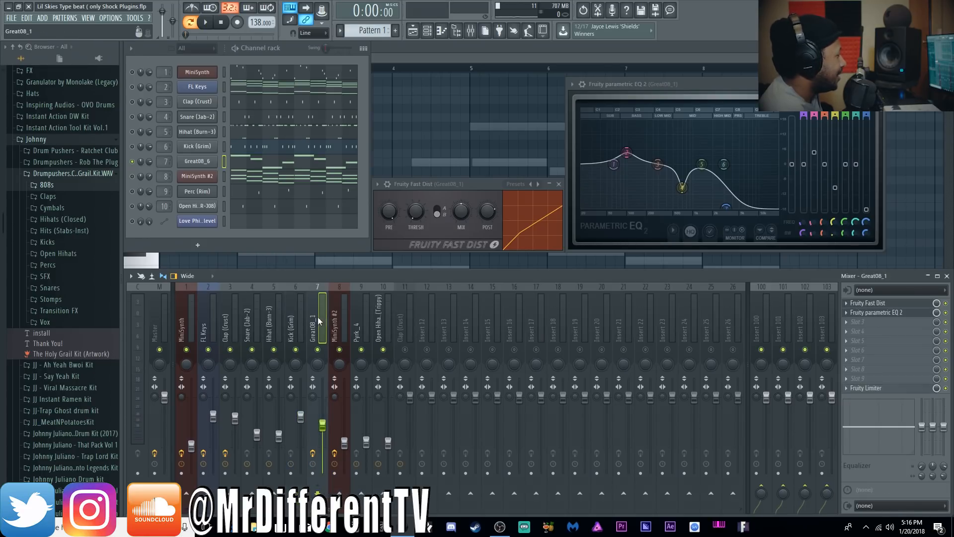
pyautogui.click(865, 389)
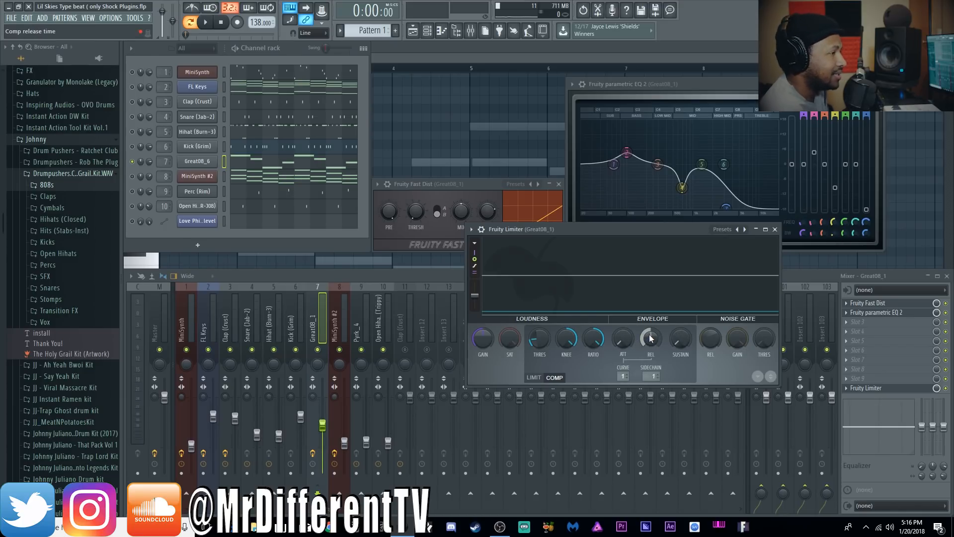
pyautogui.press('space')
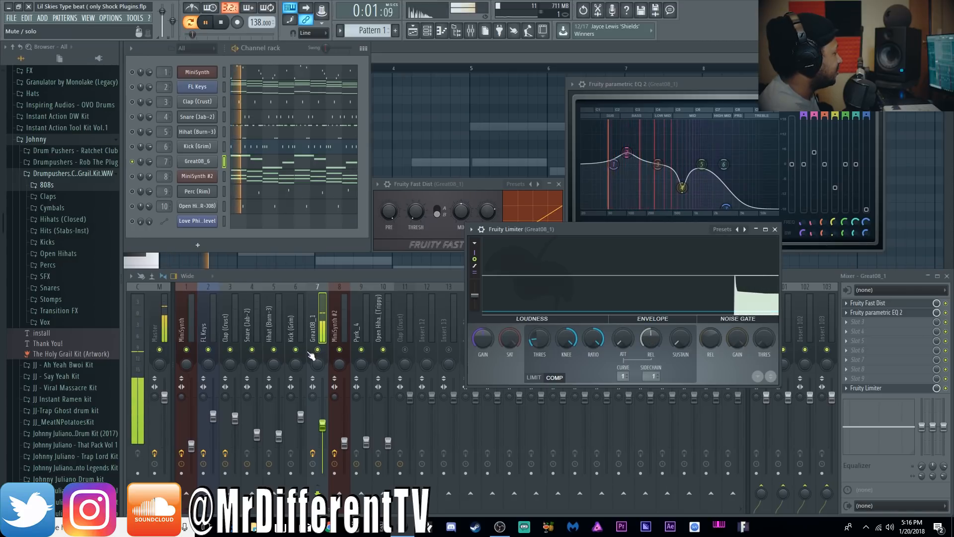
pyautogui.press('space')
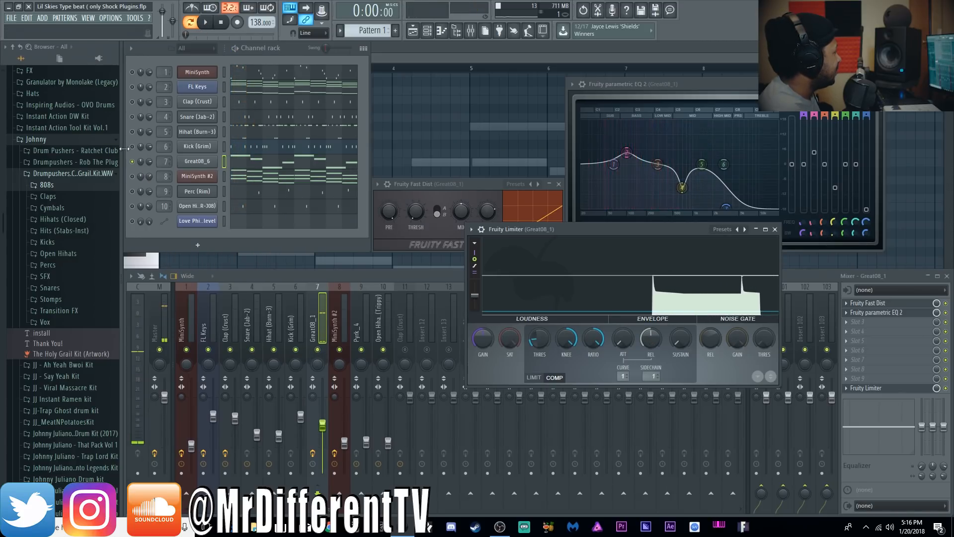
# Unmute Kick (Grim) and play it with the 808, then compare with the Fruity Limiter release at about 516 ms.
pyautogui.click(132, 146)
pyautogui.press('space')
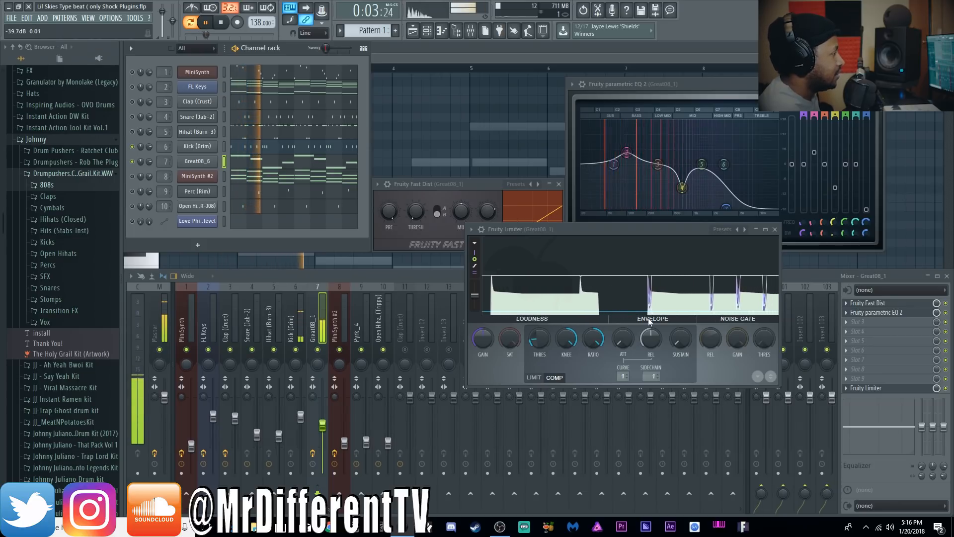
pyautogui.press('space')
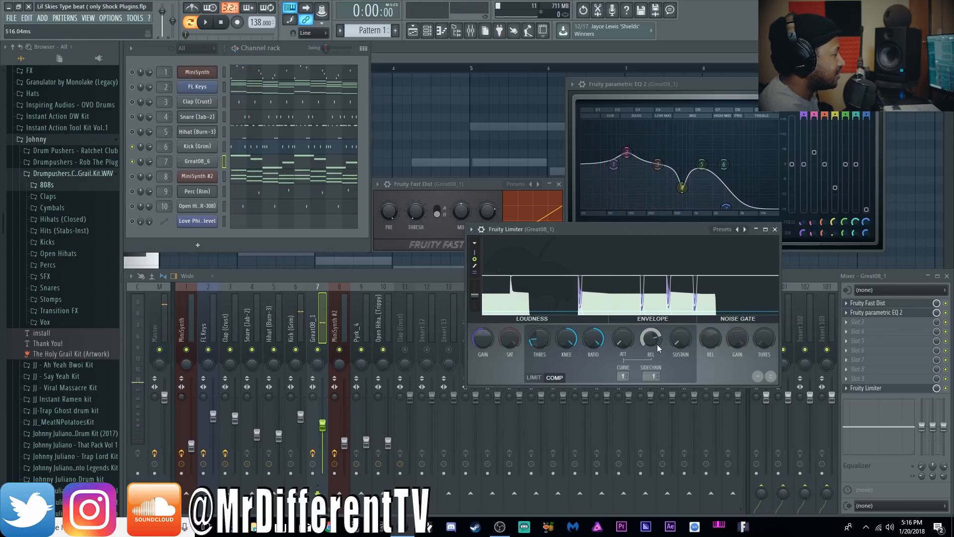
pyautogui.press('space')
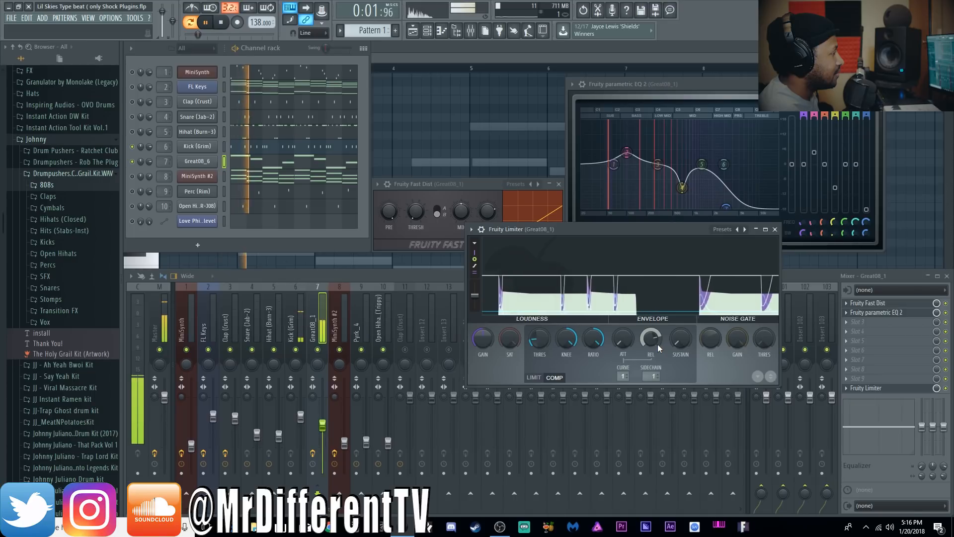
pyautogui.press('space')
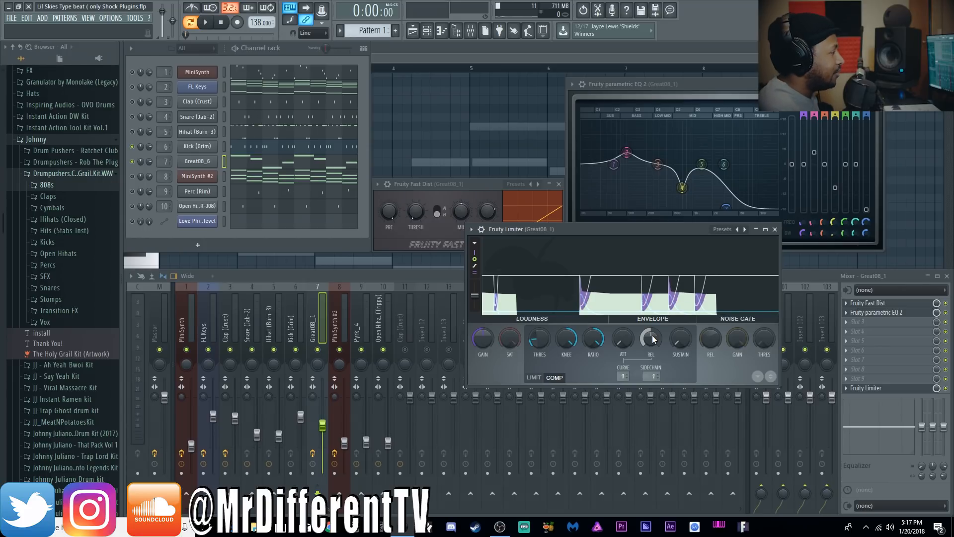
# Play the kick and 808 with shorter Fruity Limiter releases, down to about 4 ms, and finish at about 83 ms.
pyautogui.press('space')
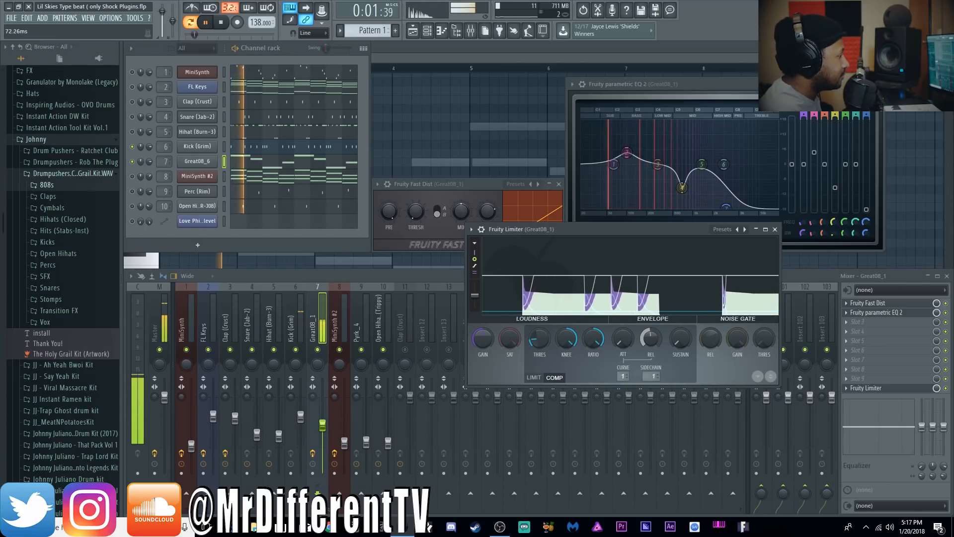
pyautogui.press('space')
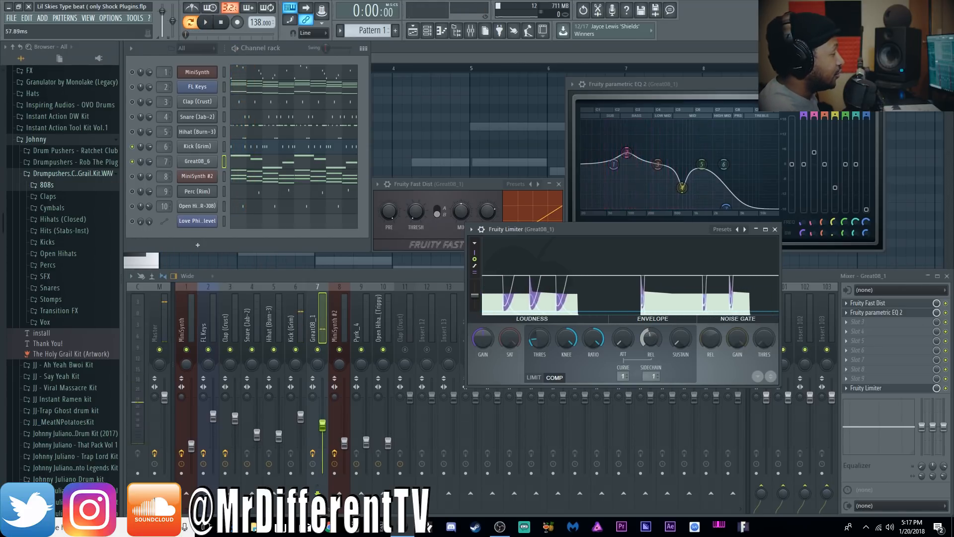
pyautogui.moveTo(651, 339); pyautogui.dragTo(650, 361)
pyautogui.press('space')
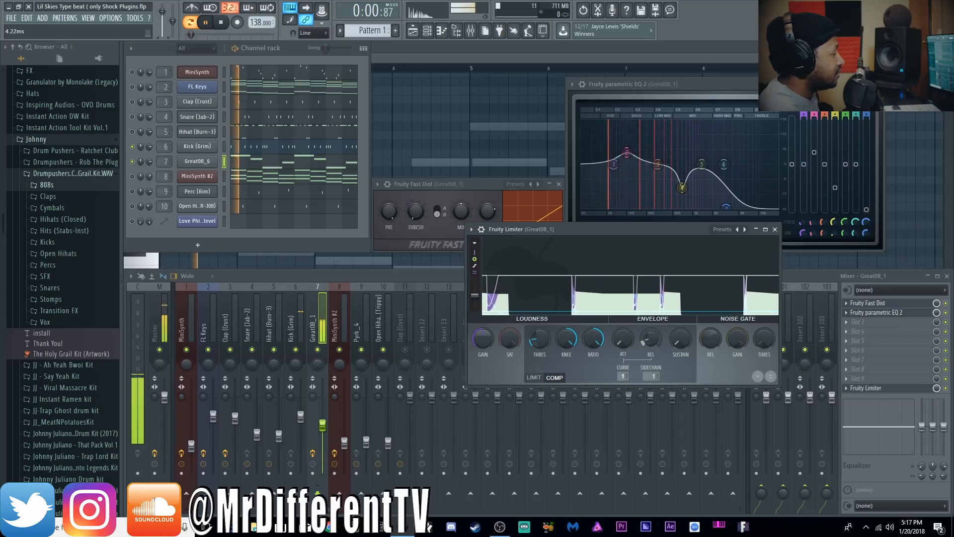
pyautogui.moveTo(650, 339); pyautogui.dragTo(651, 311)
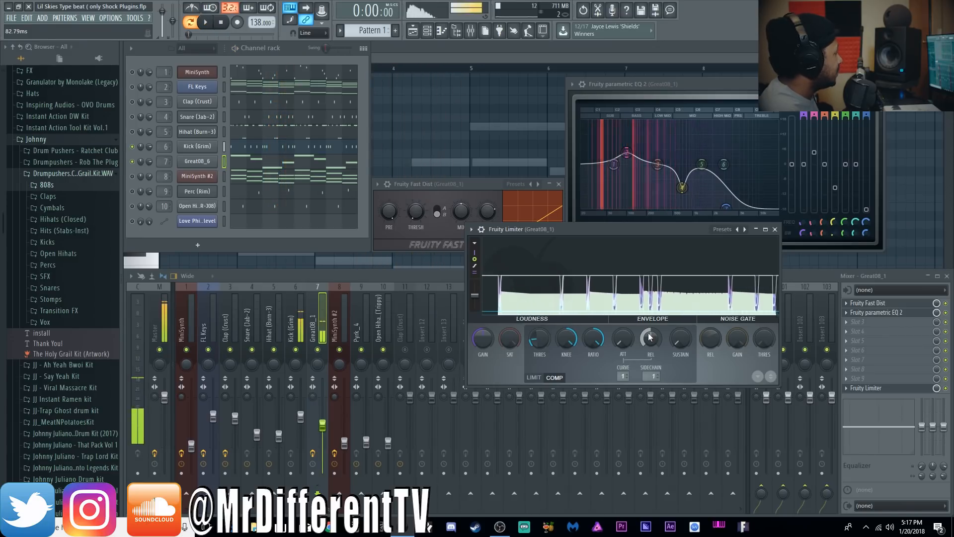
pyautogui.press('space')
# Unmute Perc (Rim), open its notes in the piano roll and audition the perc sound.
pyautogui.click(132, 131)
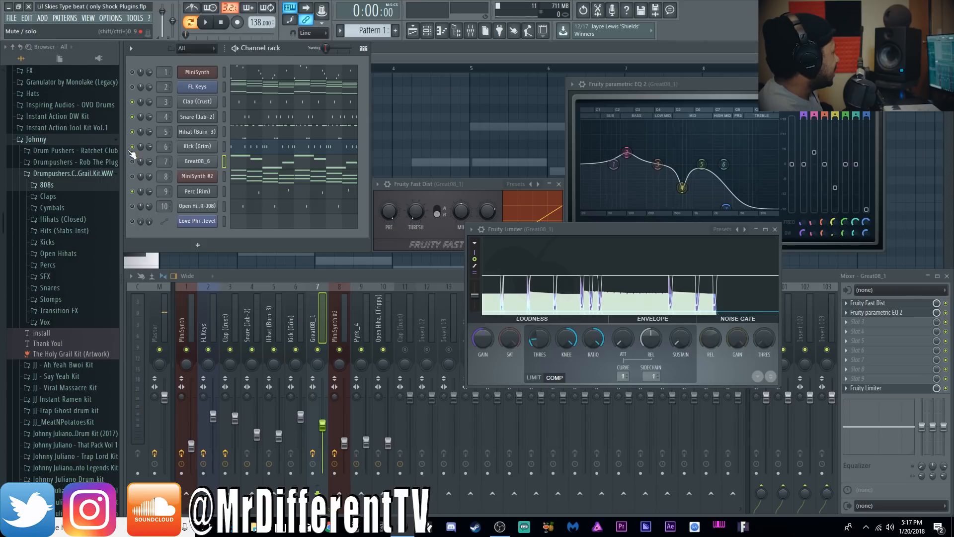
pyautogui.click(131, 132)
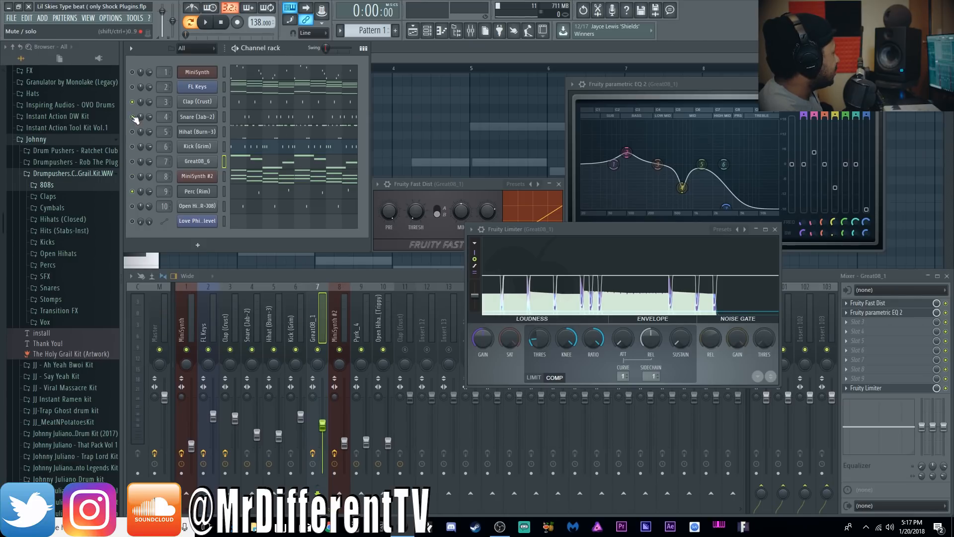
pyautogui.click(245, 197)
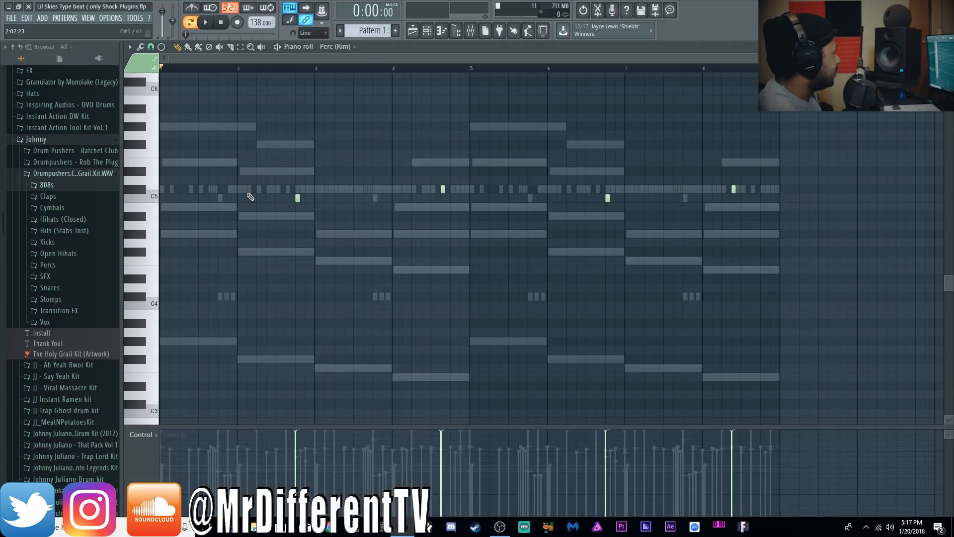
pyautogui.press('j')
pyautogui.press('j')
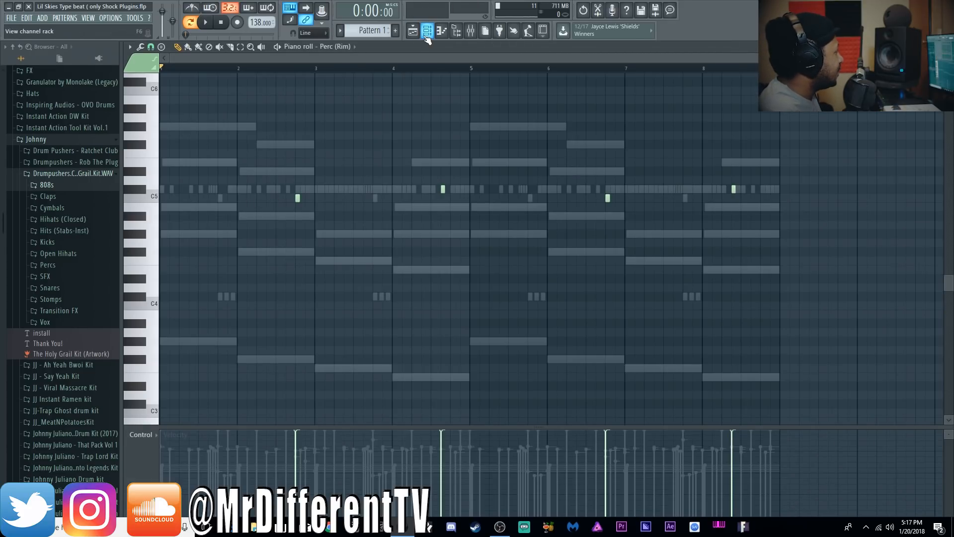
# Bring back the channel rack, unmute the remaining drums and play them with the 808, then again with FL Keys added.
pyautogui.press('F6')
pyautogui.click(224, 205)
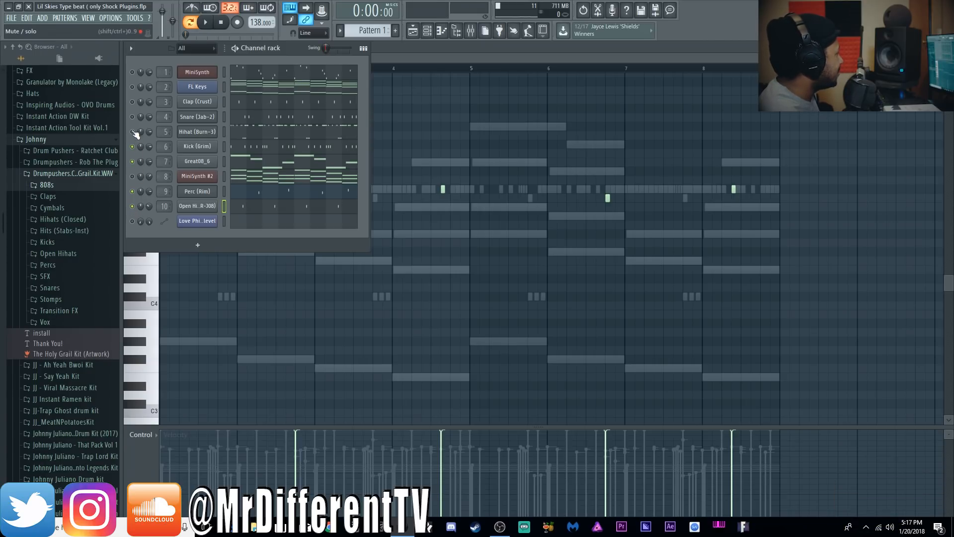
pyautogui.click(133, 101)
pyautogui.press('space')
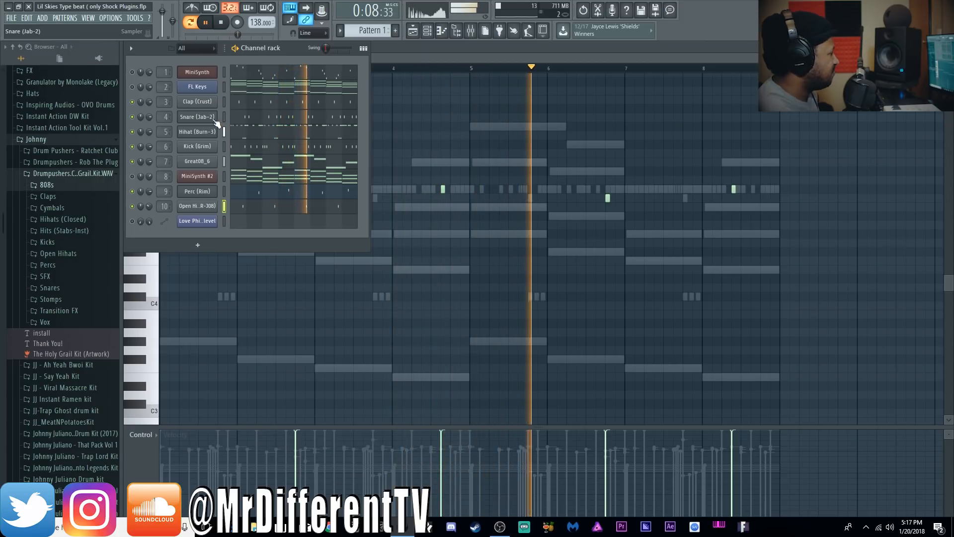
pyautogui.press('space')
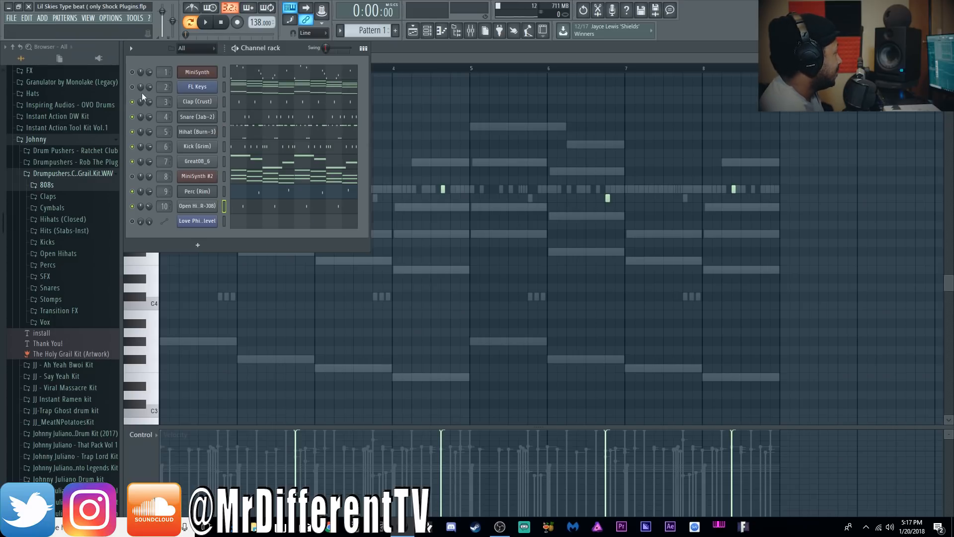
pyautogui.click(211, 25)
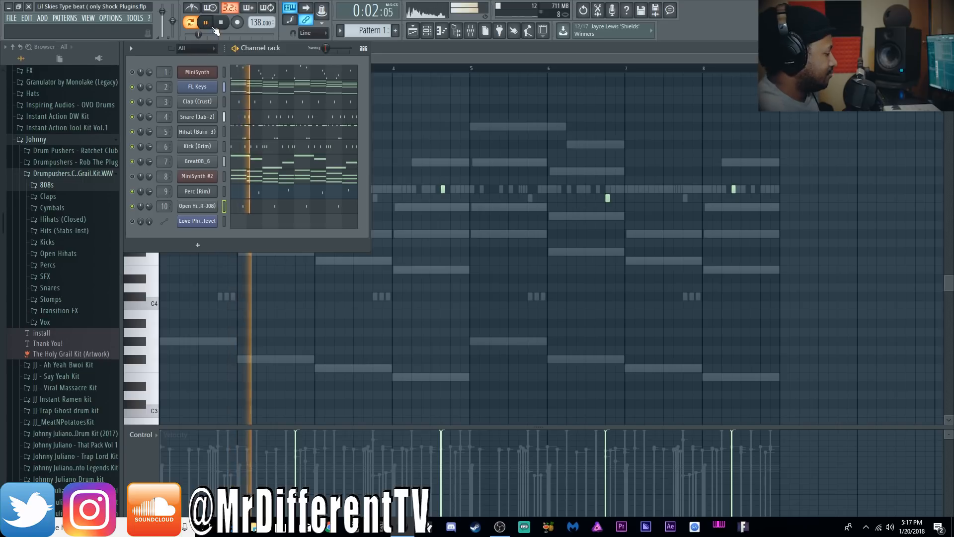
pyautogui.click(221, 23)
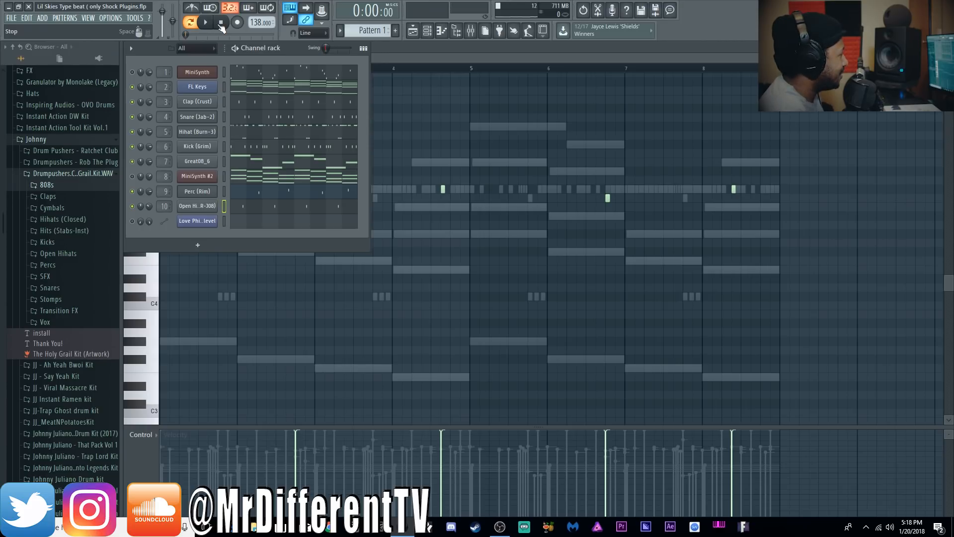
# Solo MiniSynth #2, open the synth and set its oscillator envelope release to 55.7.
pyautogui.rightClick(135, 178)
pyautogui.click(148, 183)
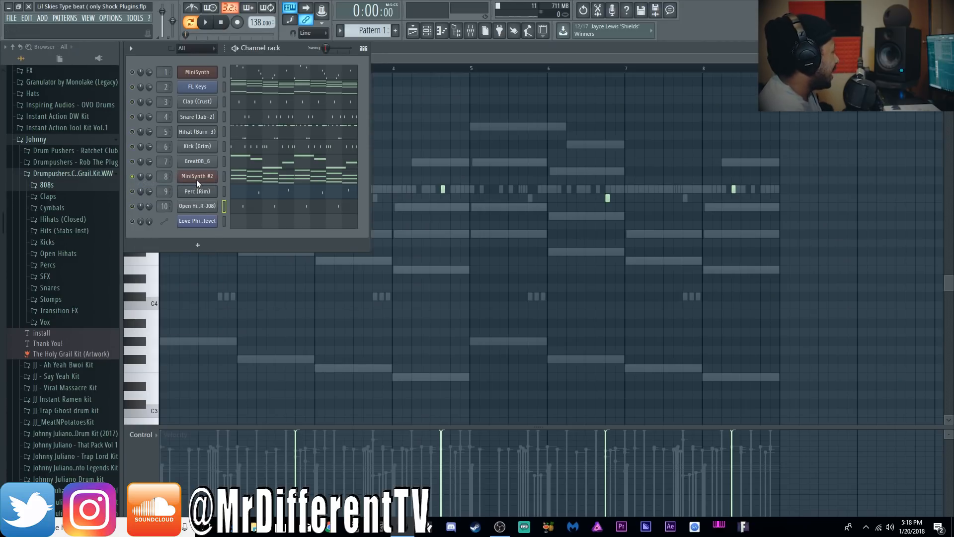
pyautogui.click(202, 178)
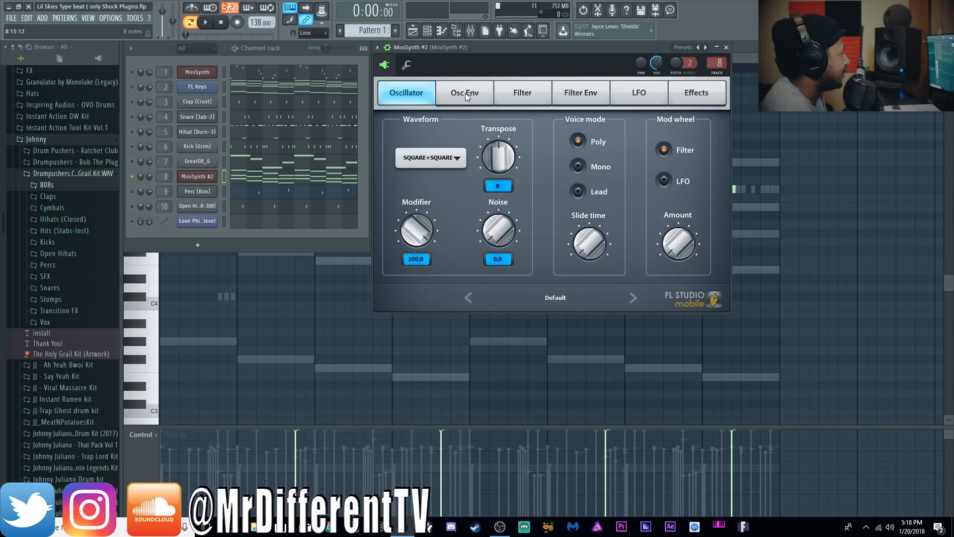
pyautogui.click(482, 94)
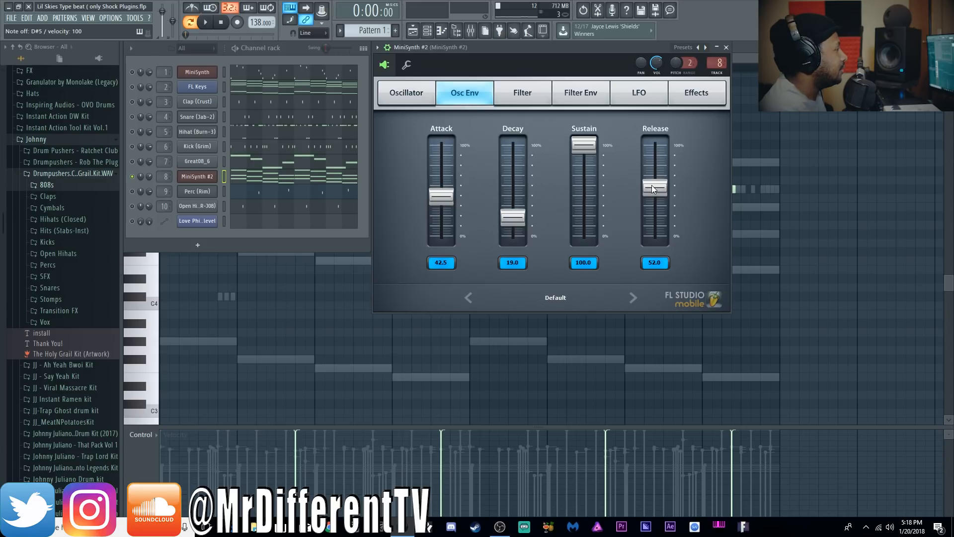
pyautogui.moveTo(652, 185); pyautogui.dragTo(652, 181)
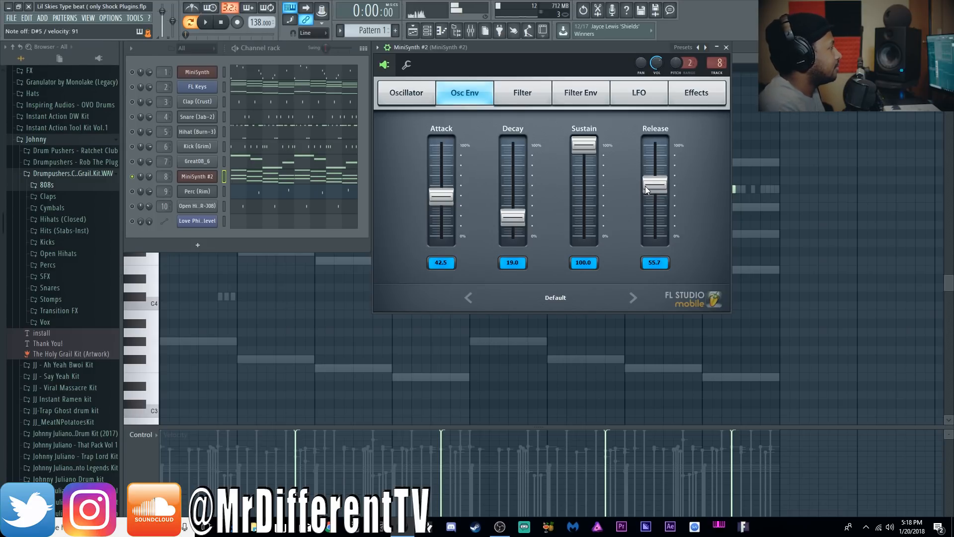
# Sweep MiniSynth #2's filter cutoff up to maximum and back down to its low setting while playing notes.
pyautogui.click(536, 93)
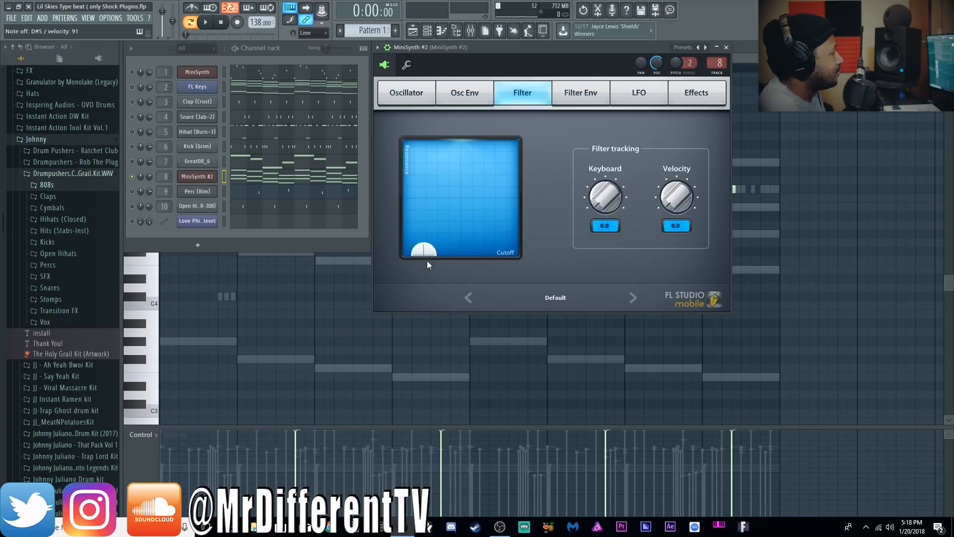
pyautogui.moveTo(432, 246); pyautogui.dragTo(529, 279)
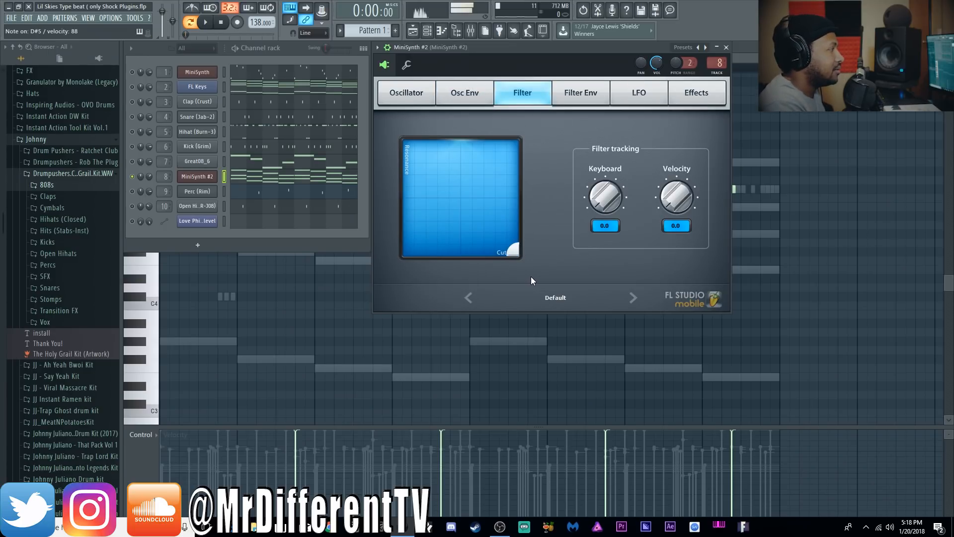
pyautogui.moveTo(517, 262); pyautogui.dragTo(503, 257)
pyautogui.moveTo(447, 275); pyautogui.dragTo(426, 280)
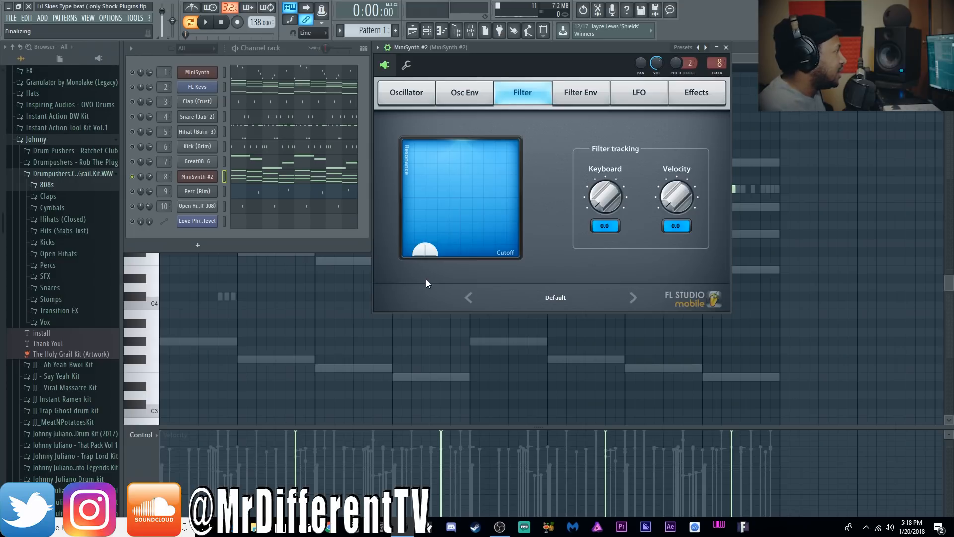
# Set MiniSynth #2's filter envelope to sustain 0.0, release 42.7 and amount 40.9, auditioning the sound.
pyautogui.click(582, 99)
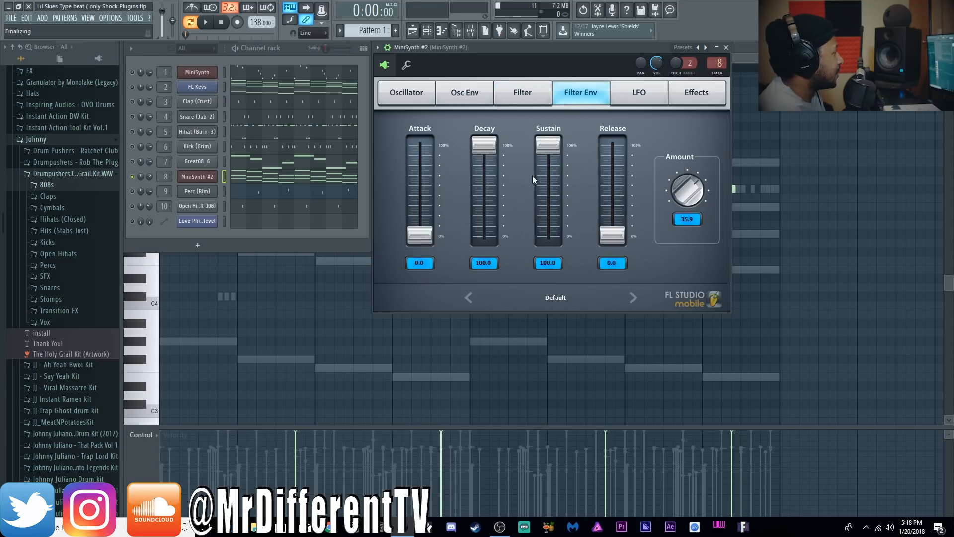
pyautogui.moveTo(550, 145); pyautogui.dragTo(549, 236)
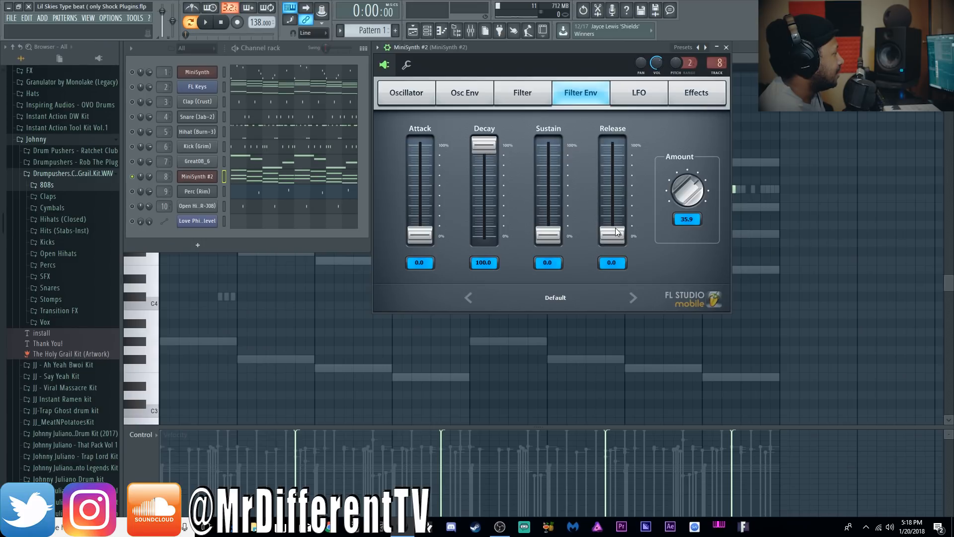
pyautogui.moveTo(617, 232); pyautogui.dragTo(613, 194)
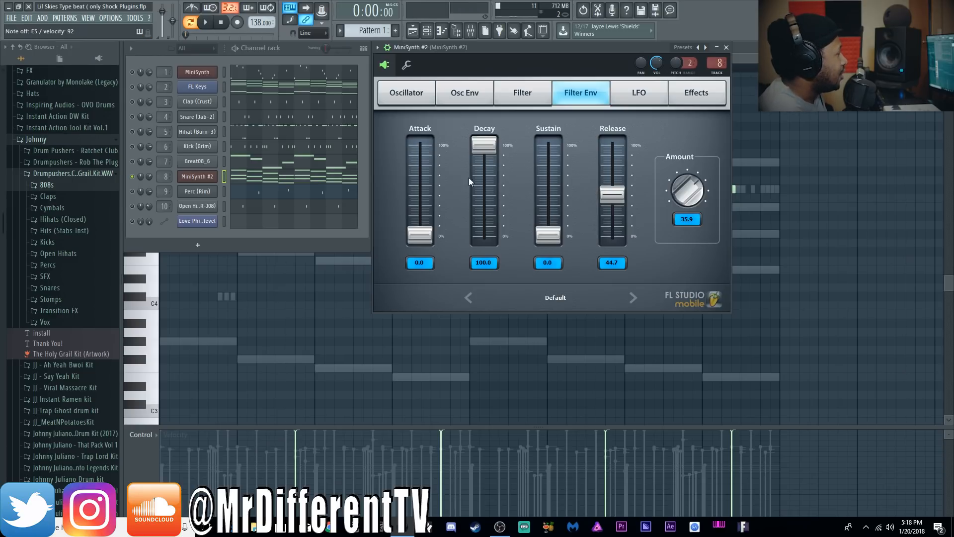
pyautogui.moveTo(613, 194); pyautogui.dragTo(612, 196)
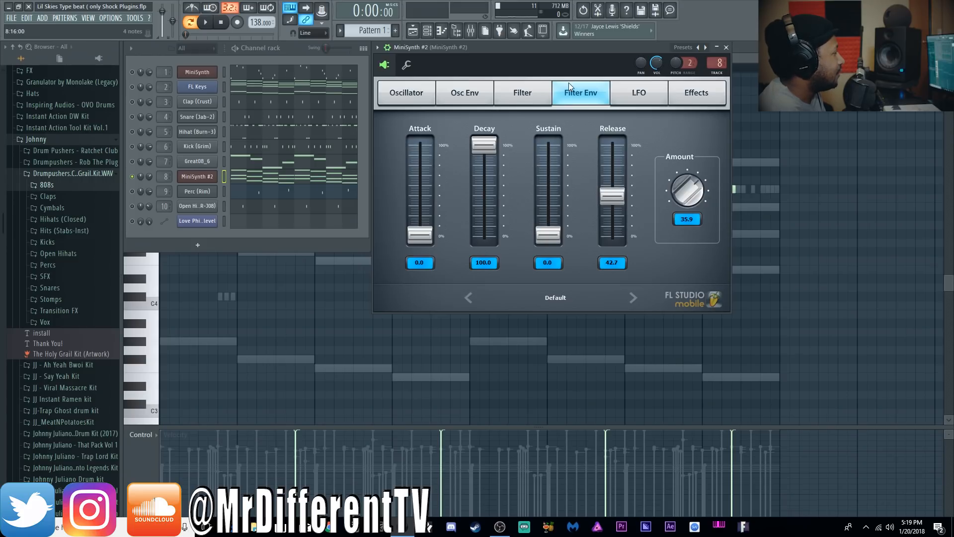
pyautogui.moveTo(693, 204); pyautogui.dragTo(693, 198)
pyautogui.press('h')
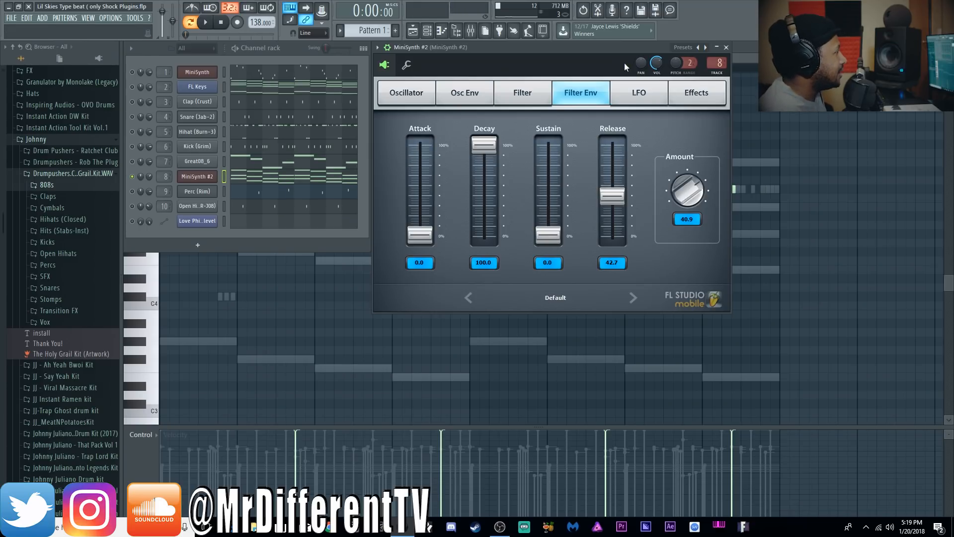
# Review MiniSynth #2's LFO settings and its delay and chorus effects.
pyautogui.click(633, 93)
pyautogui.click(688, 93)
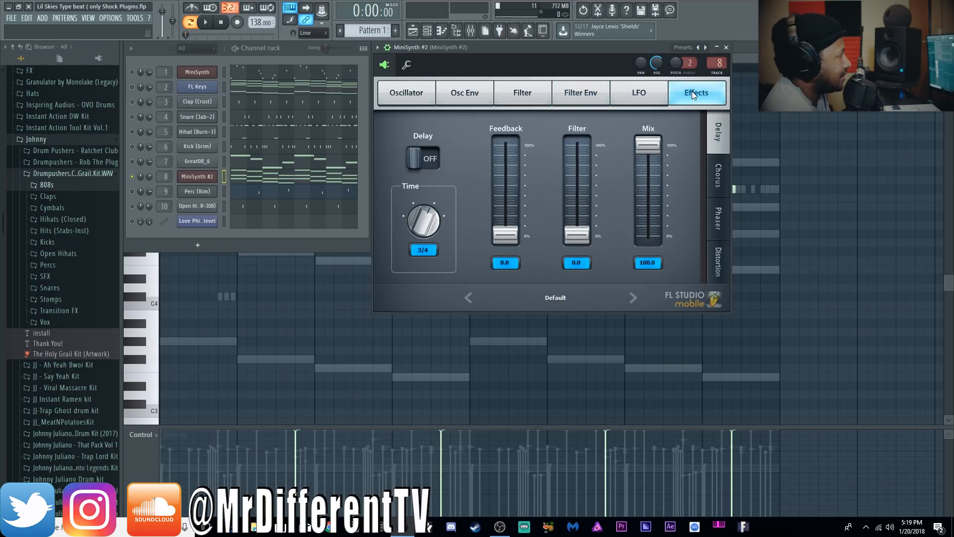
pyautogui.click(717, 174)
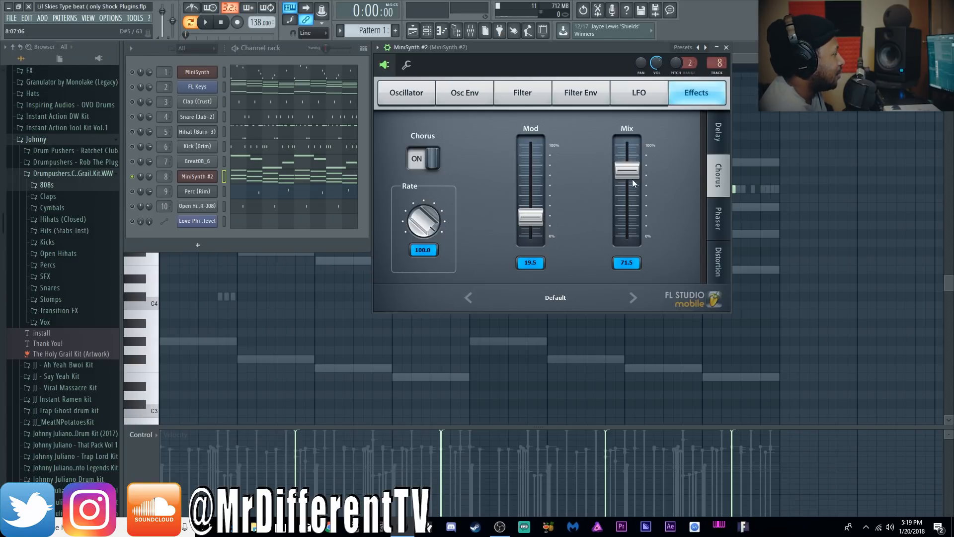
# Compare MiniSynth #2 with its phaser off and on, then raise the phaser mix to 100.
pyautogui.click(720, 219)
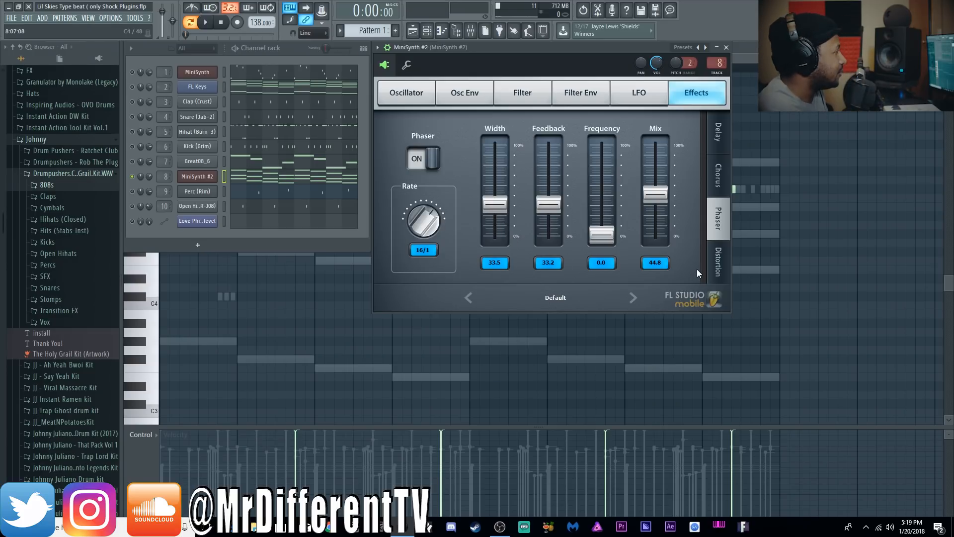
pyautogui.click(430, 159)
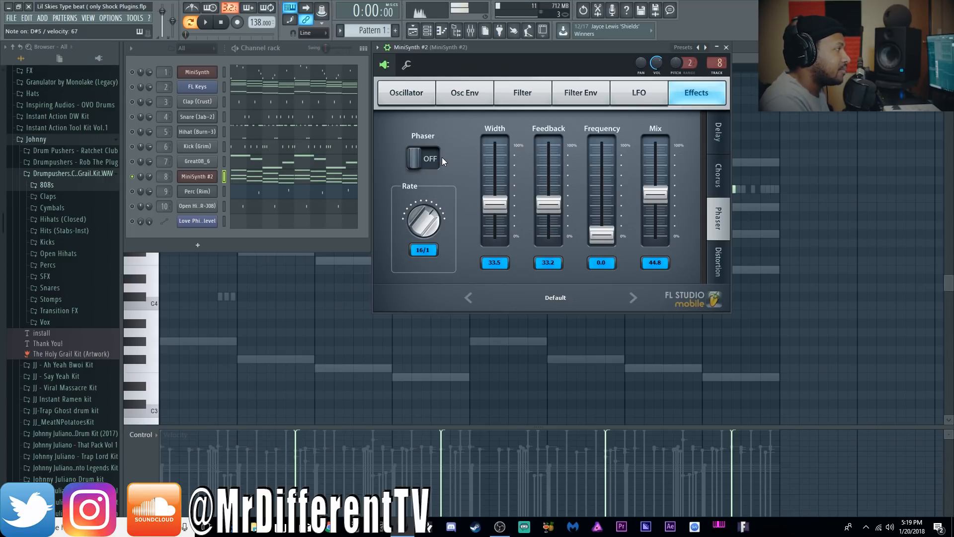
pyautogui.click(434, 158)
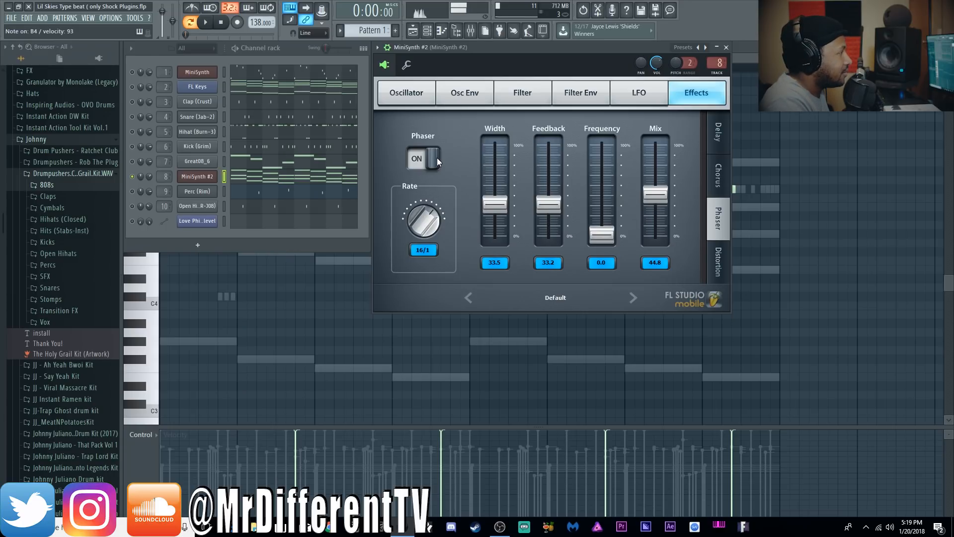
pyautogui.moveTo(656, 194); pyautogui.dragTo(656, 146)
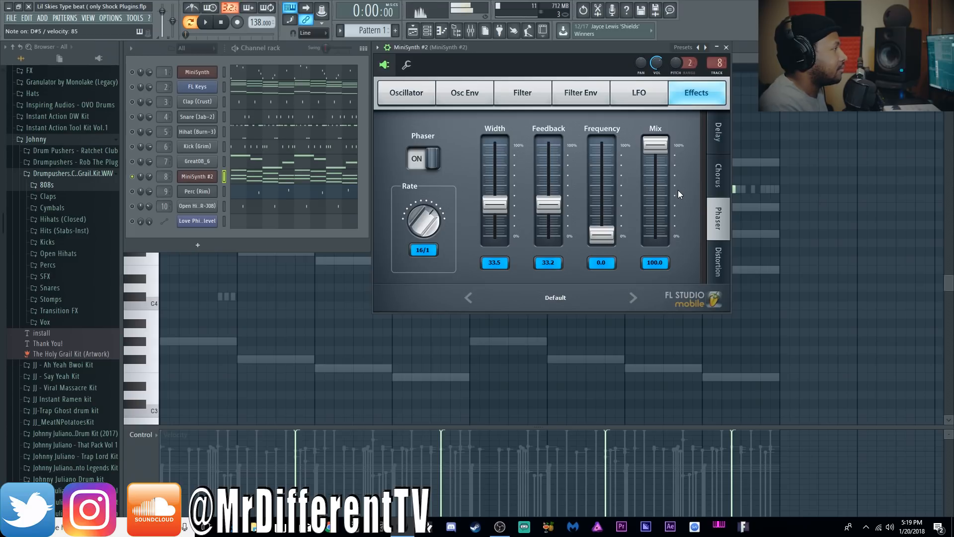
# Set MiniSynth #2's phaser mix to 50.0 and review its chord notes in the piano roll.
pyautogui.moveTo(664, 150); pyautogui.dragTo(664, 189)
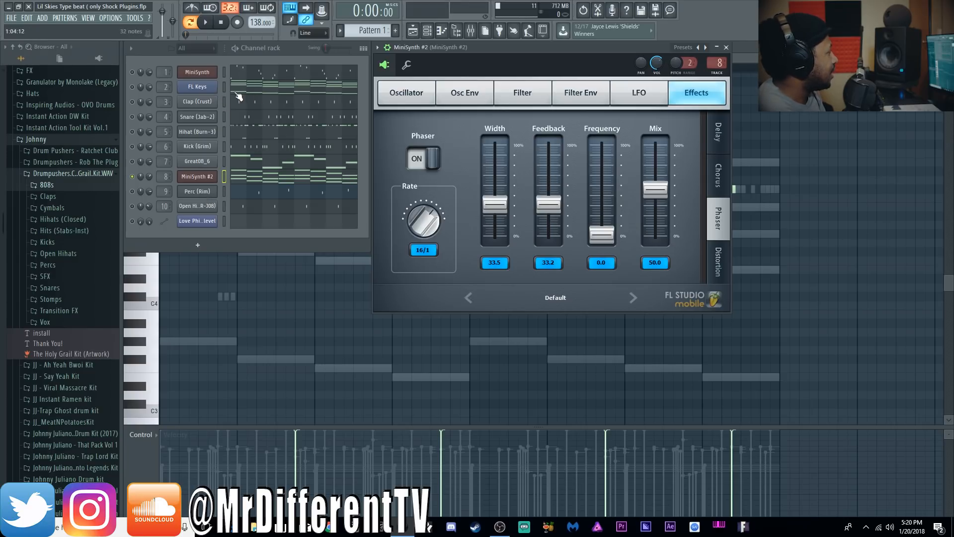
pyautogui.press('F7')
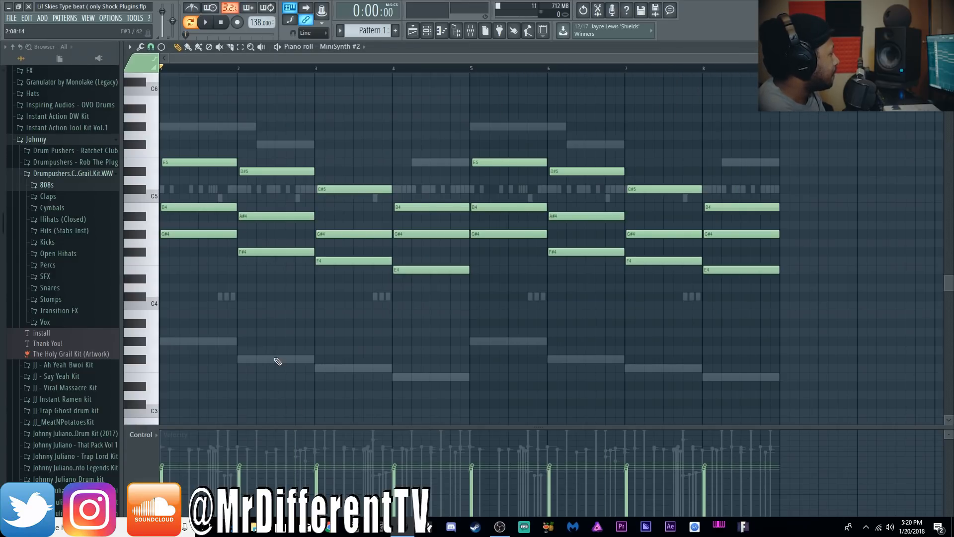
pyautogui.scroll(-3, 275, 362)
pyautogui.scroll(2, 264, 401)
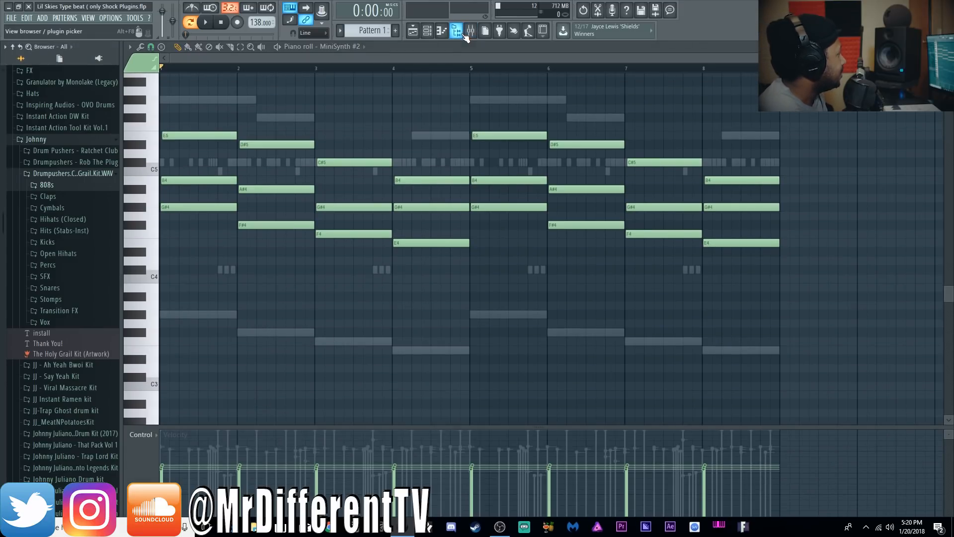
# Sweep the high-cut band of MiniSynth #2's Fruity Parametric EQ 2 fully open and back to its original cutoff while playing notes.
pyautogui.click(434, 31)
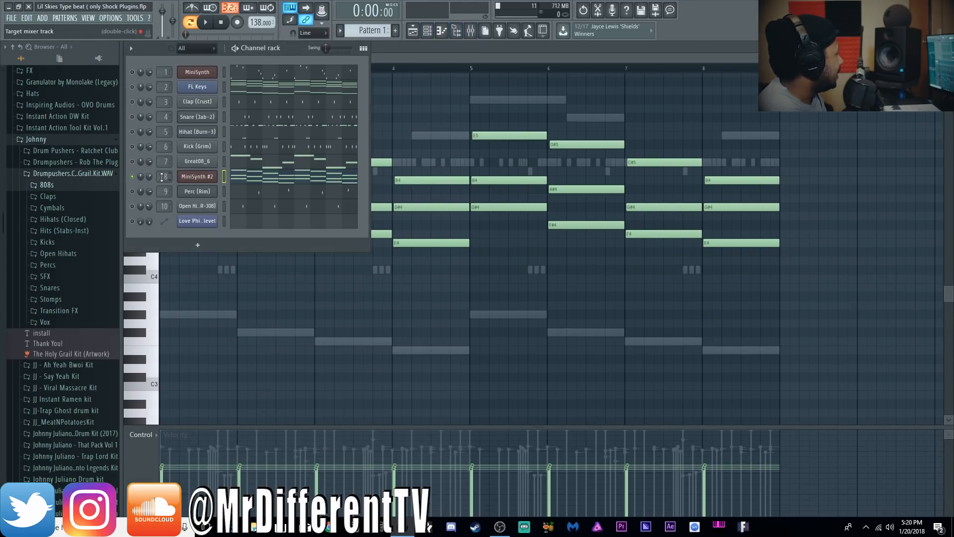
pyautogui.press('F9')
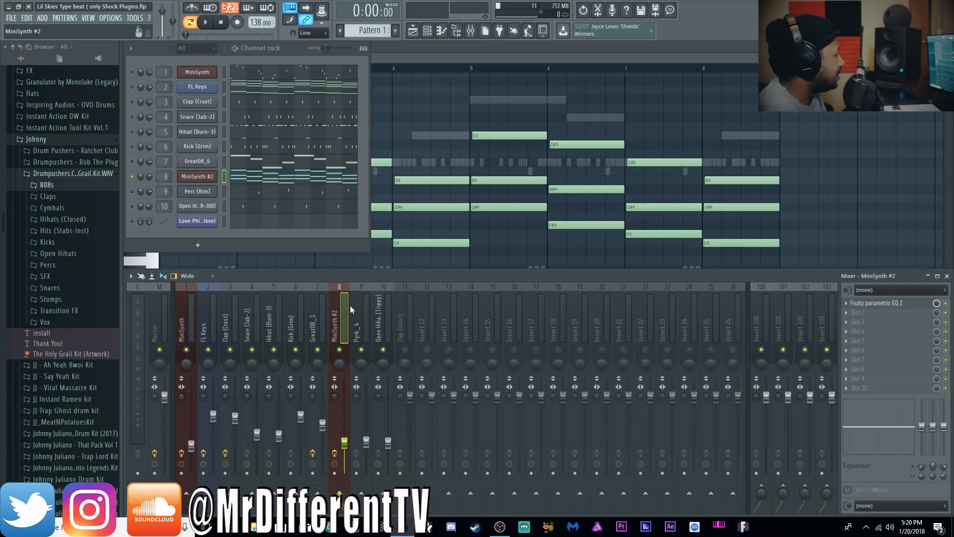
pyautogui.click(897, 303)
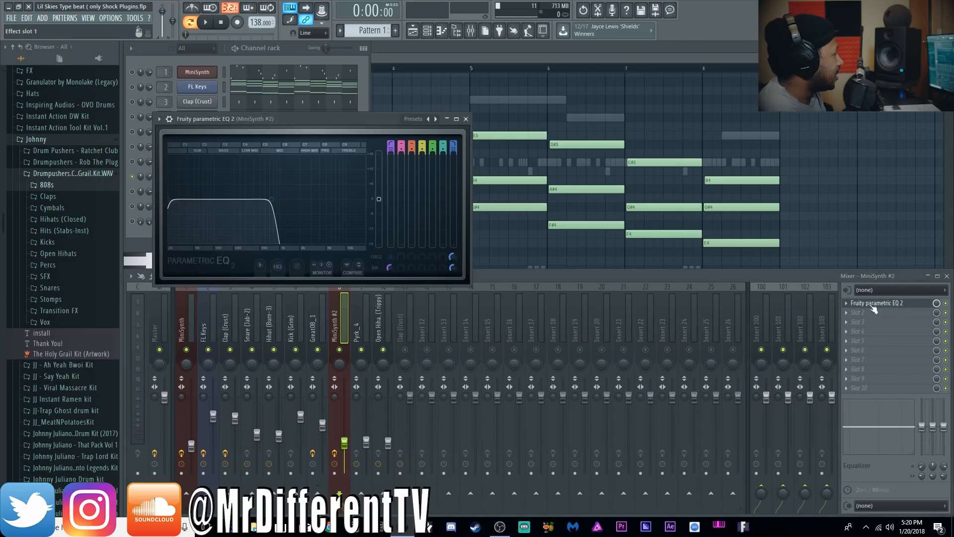
pyautogui.moveTo(276, 202); pyautogui.dragTo(363, 203)
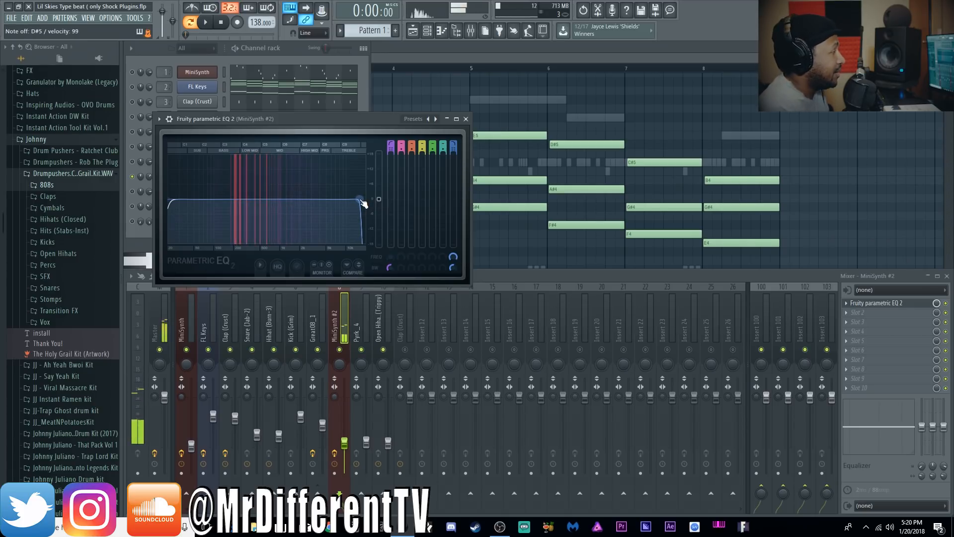
pyautogui.moveTo(360, 200); pyautogui.dragTo(275, 201)
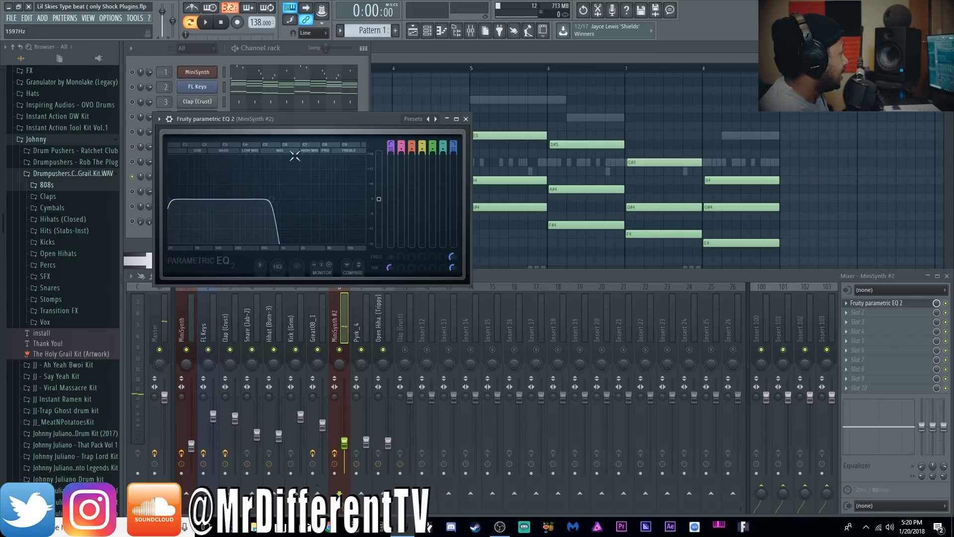
# Play Pattern 1 while unmuting the melody, drum, 808, percussion and open hi-hat channels in stages, and stop playback.
pyautogui.click(305, 92)
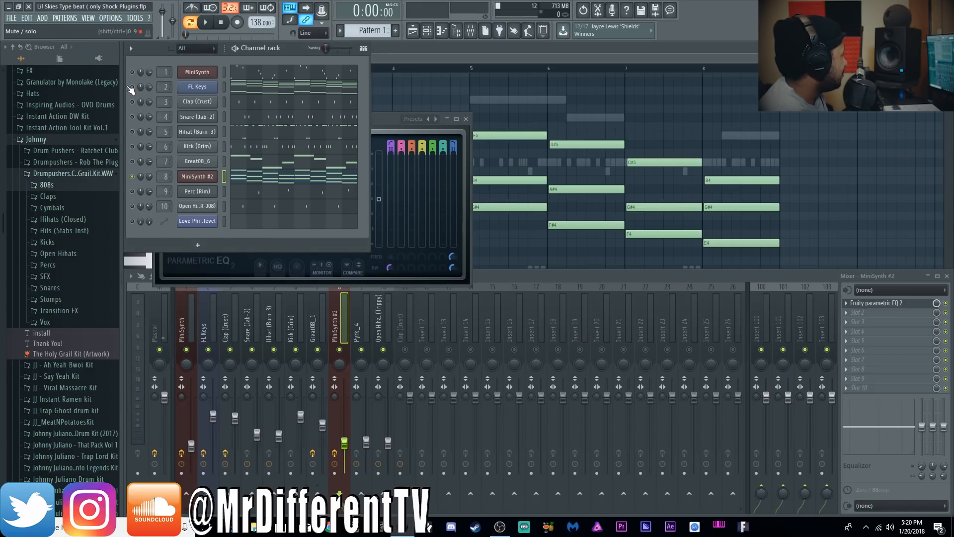
pyautogui.click(205, 22)
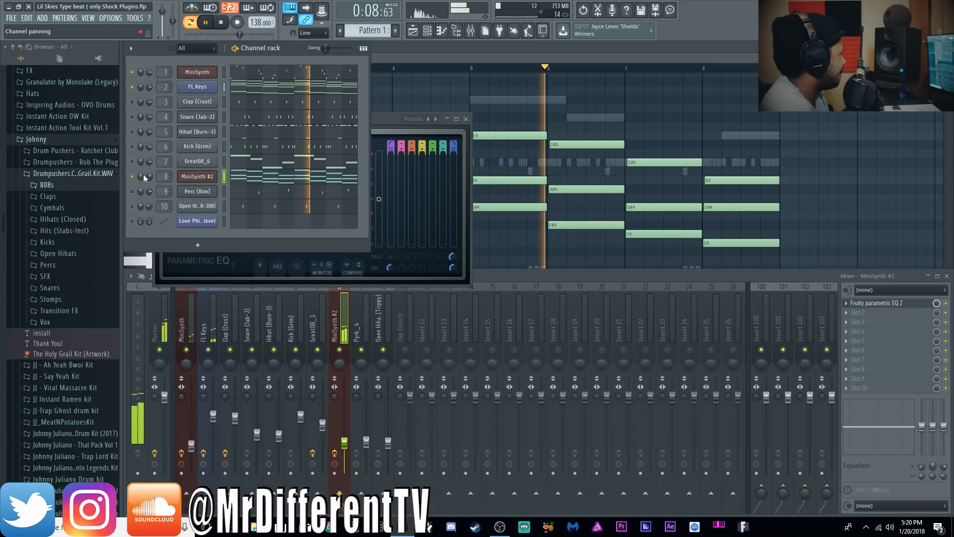
pyautogui.click(133, 102)
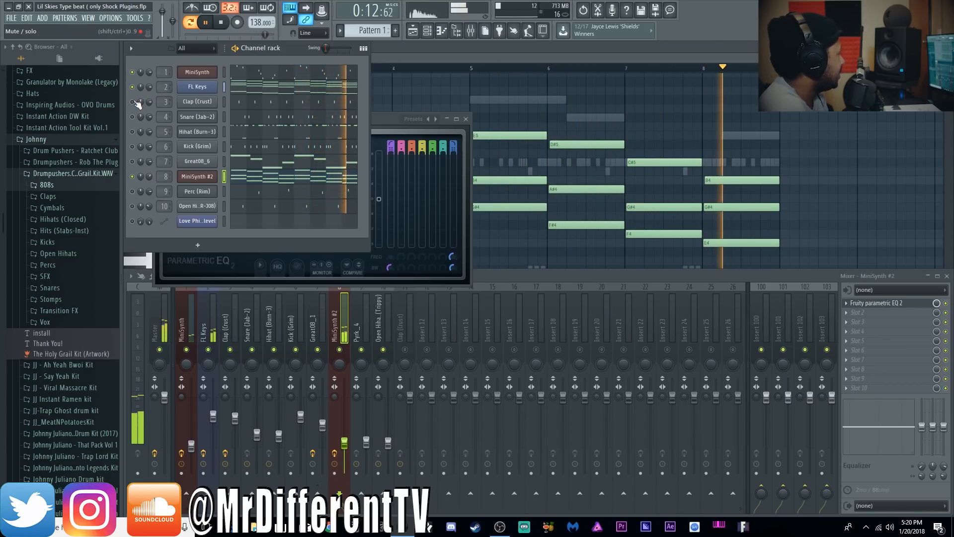
pyautogui.click(132, 117)
pyautogui.click(132, 132)
pyautogui.click(132, 146)
pyautogui.click(133, 162)
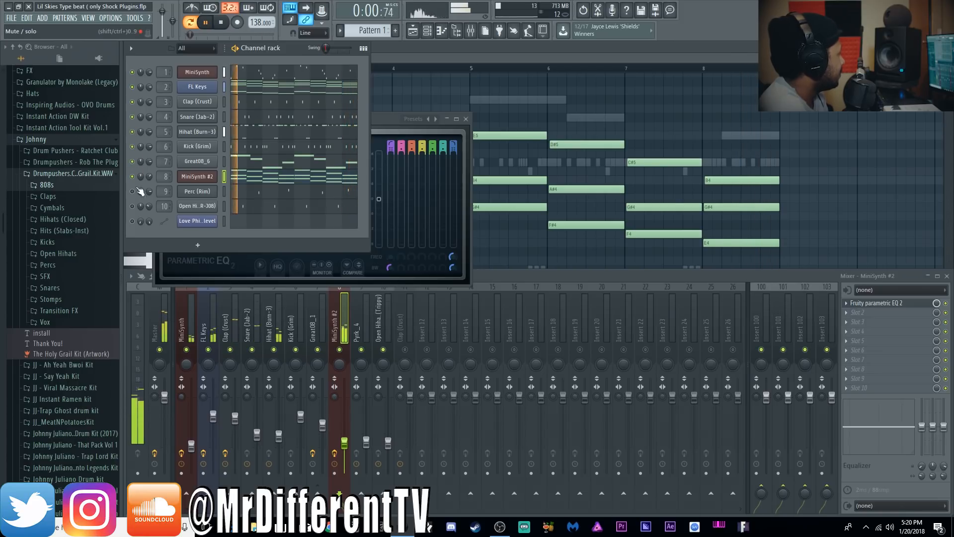
pyautogui.click(133, 207)
pyautogui.click(132, 191)
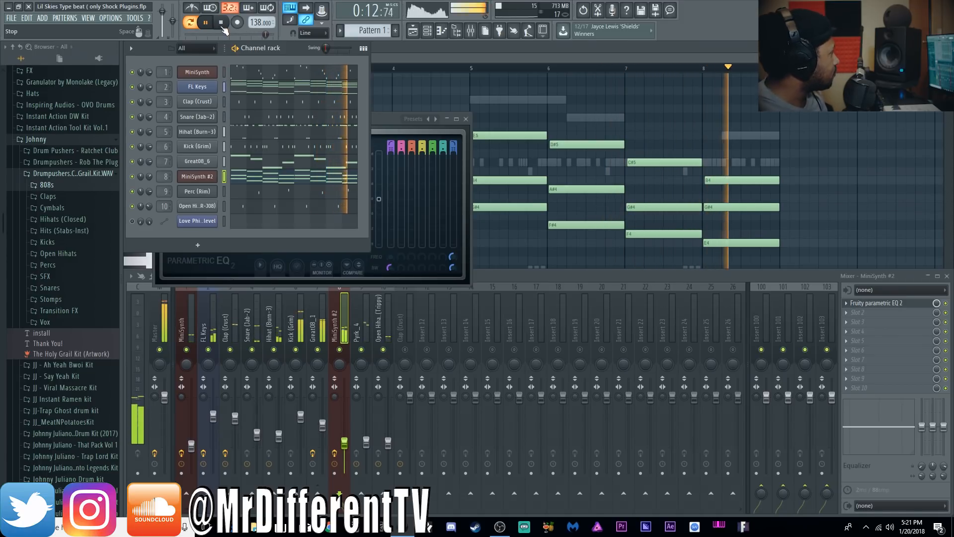
pyautogui.click(221, 26)
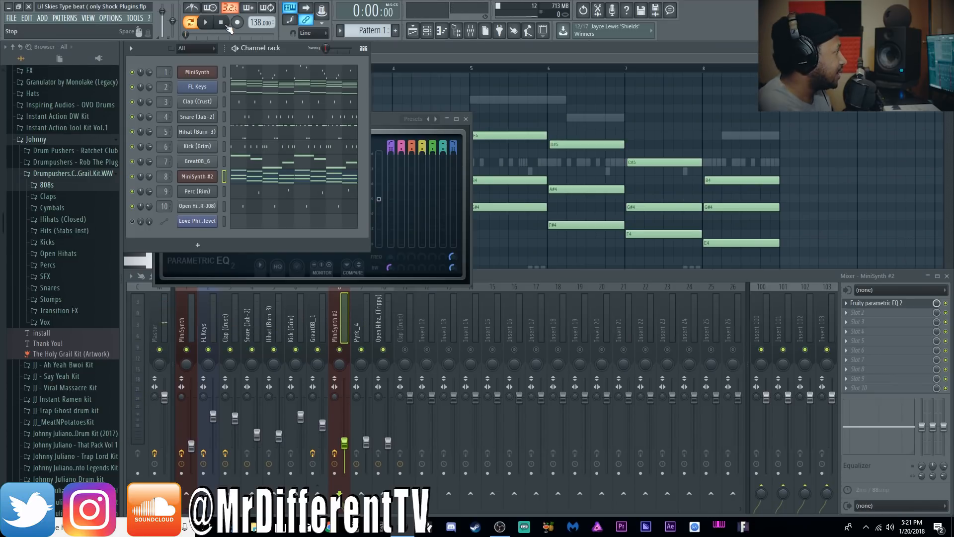
# Review the song arrangement in the playlist and the automation options for the master's Fruity Love Philter mix level.
pyautogui.click(474, 30)
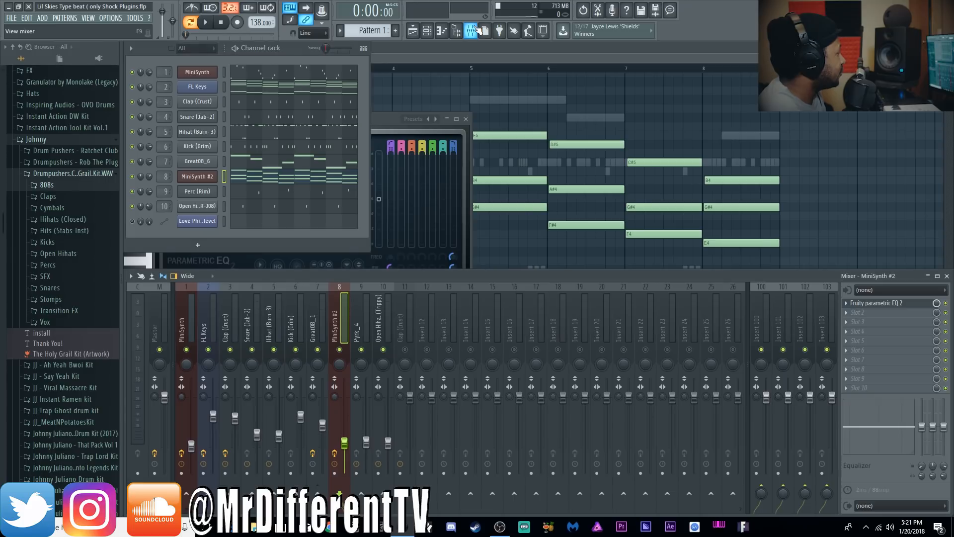
pyautogui.click(418, 36)
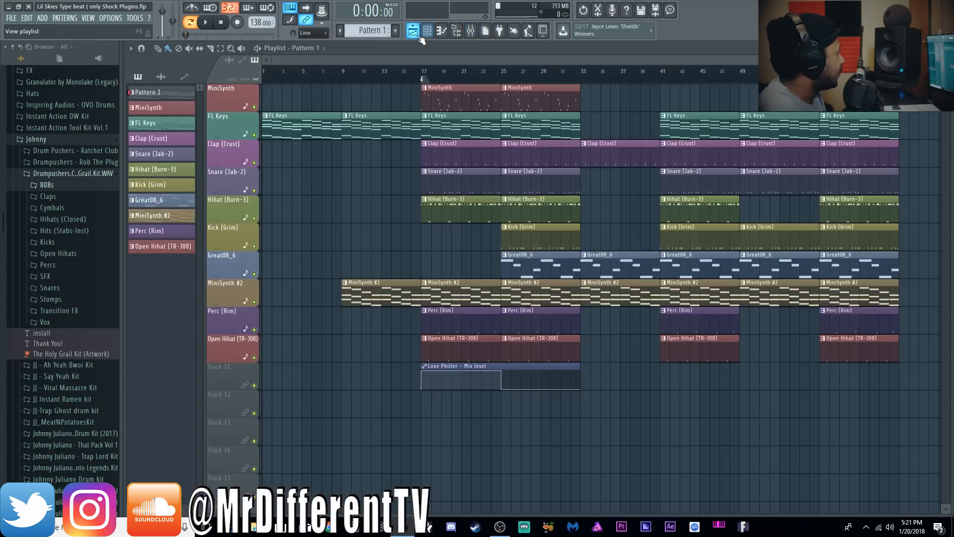
pyautogui.click(423, 71)
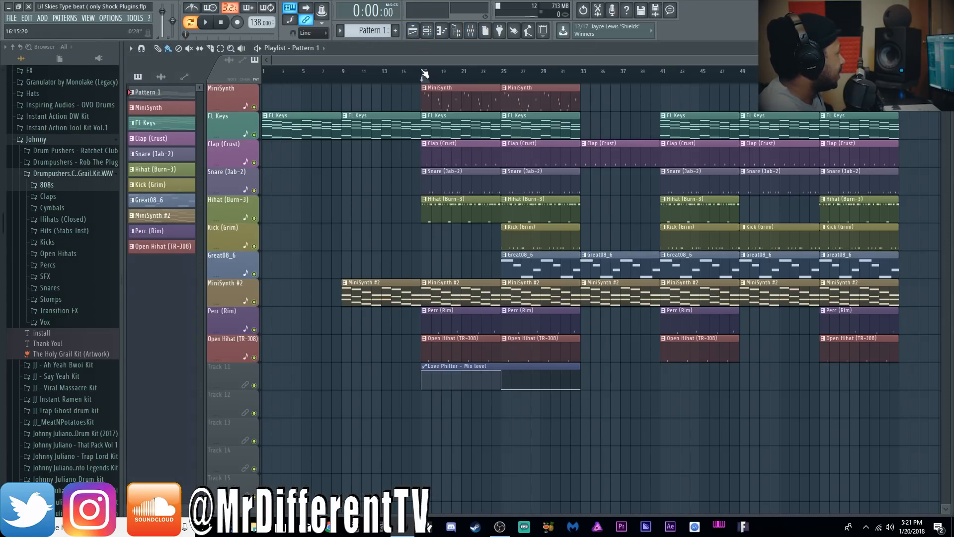
pyautogui.click(470, 31)
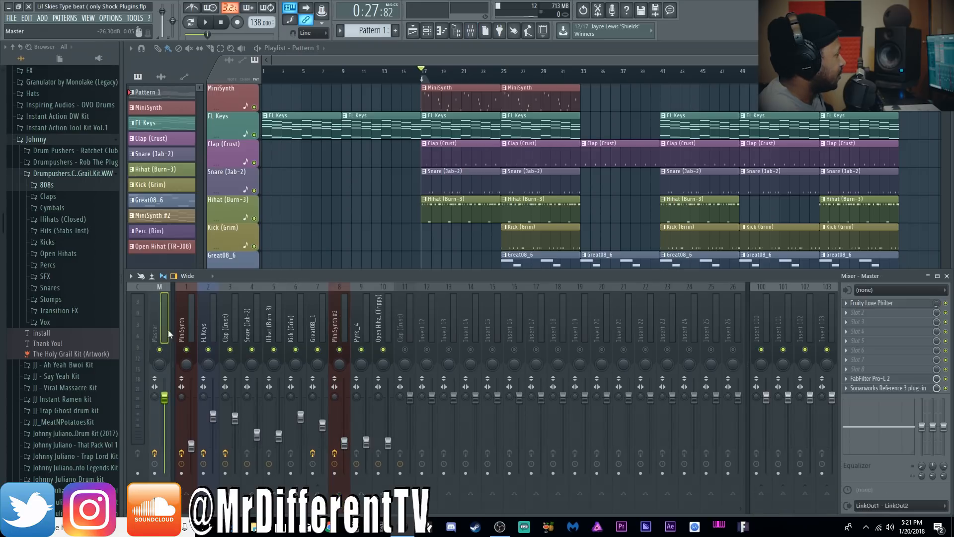
pyautogui.rightClick(938, 304)
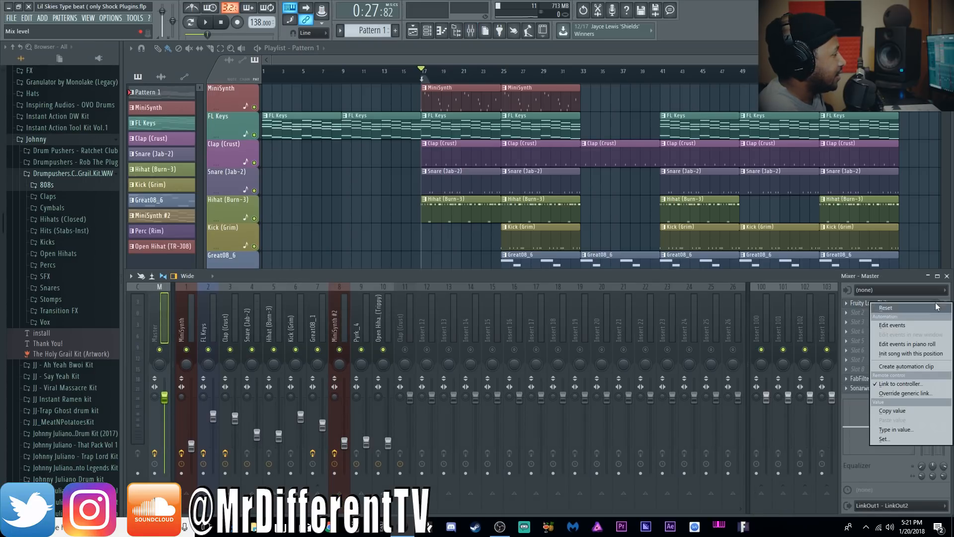
pyautogui.click(902, 379)
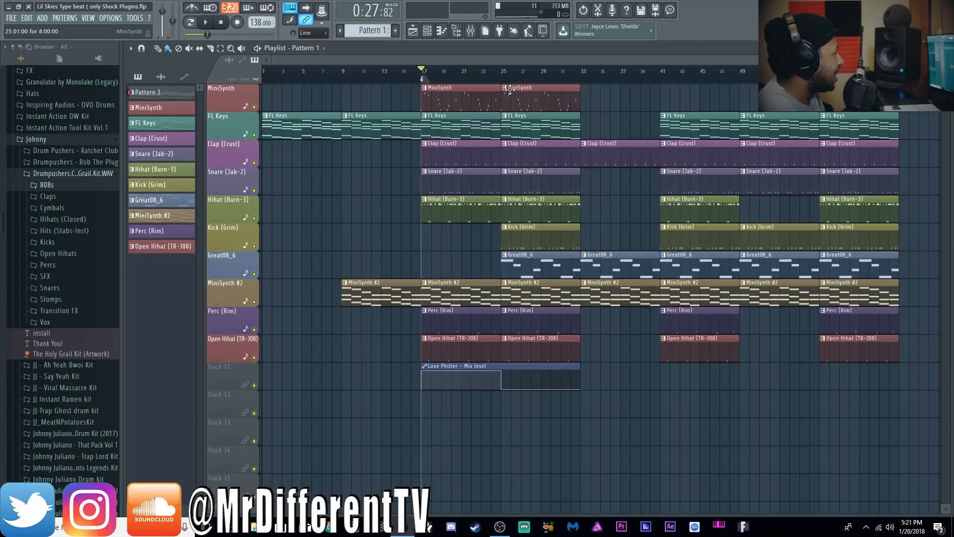
# Inspect Fruity Love Philter on the master and its Simple triangle lowpass LFO preset in the preset list.
pyautogui.click(469, 31)
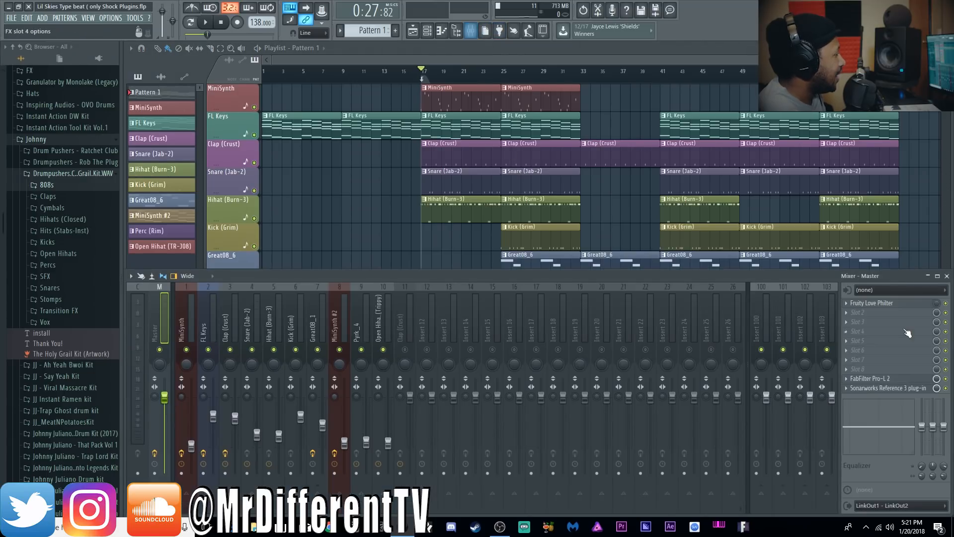
pyautogui.click(887, 303)
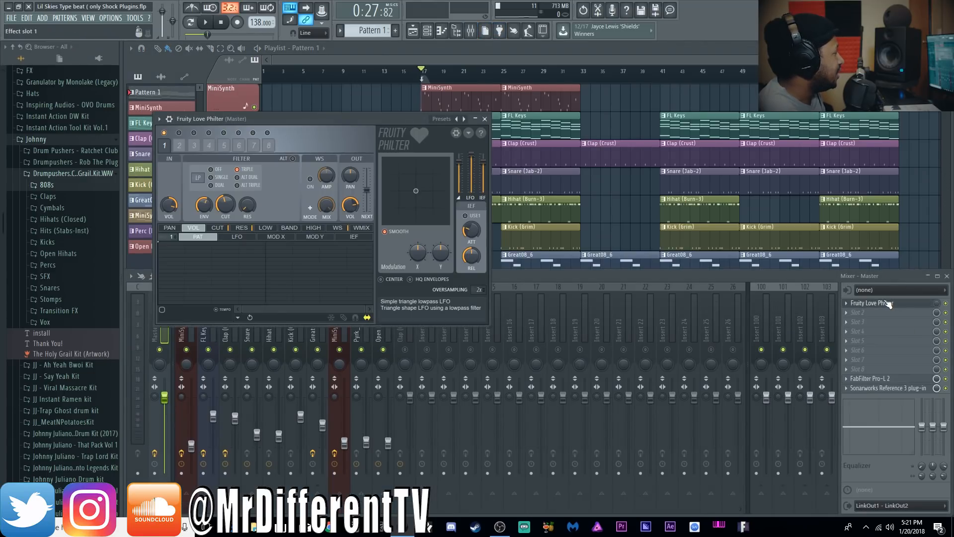
pyautogui.click(462, 118)
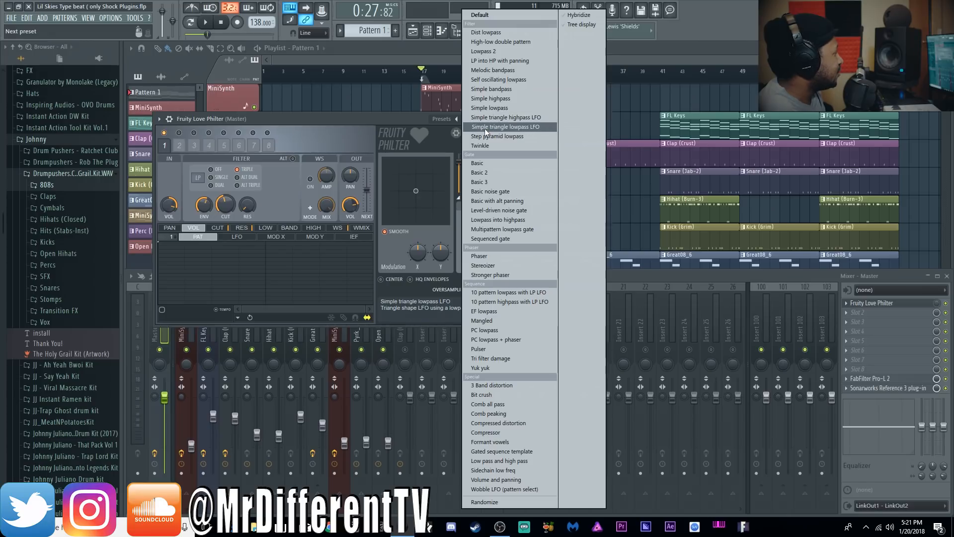
pyautogui.click(384, 125)
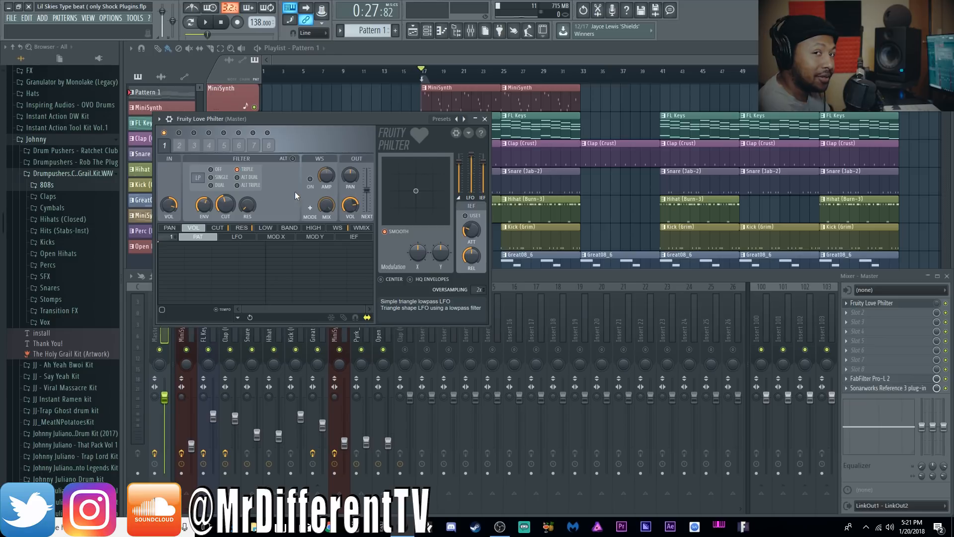
pyautogui.click(485, 119)
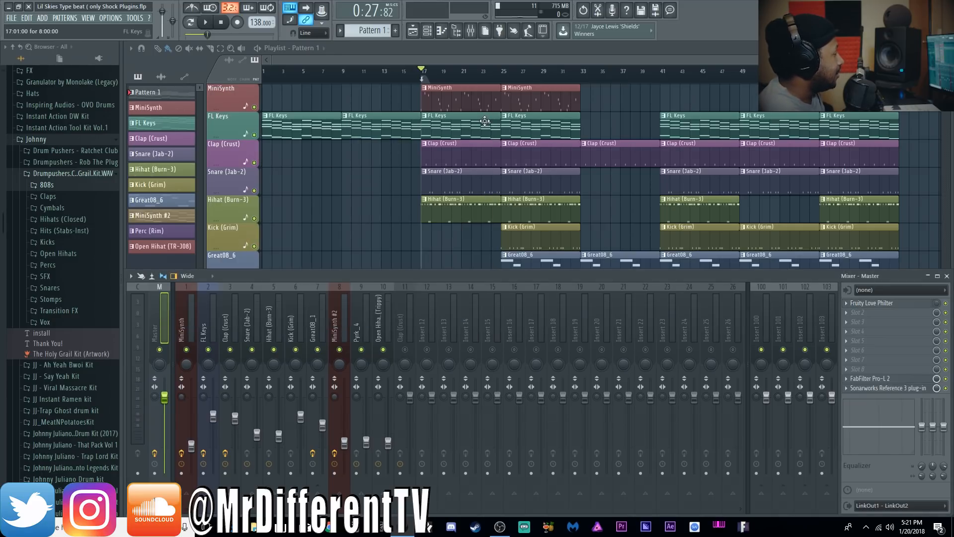
# Disable Sonarworks Reference 3 on the master and review the FabFilter Pro-L 2 limiter settings.
pyautogui.click(946, 388)
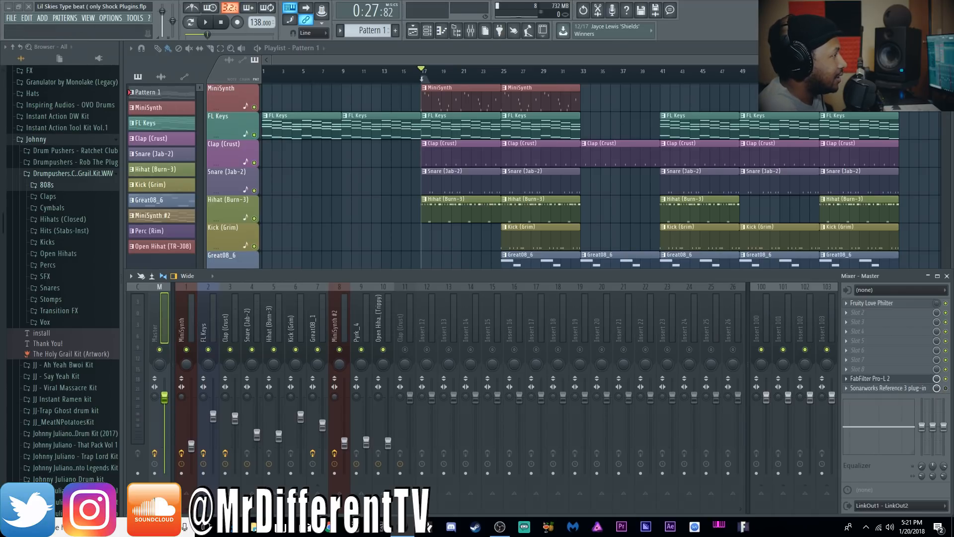
pyautogui.click(870, 378)
pyautogui.moveTo(323, 73); pyautogui.dragTo(408, 117)
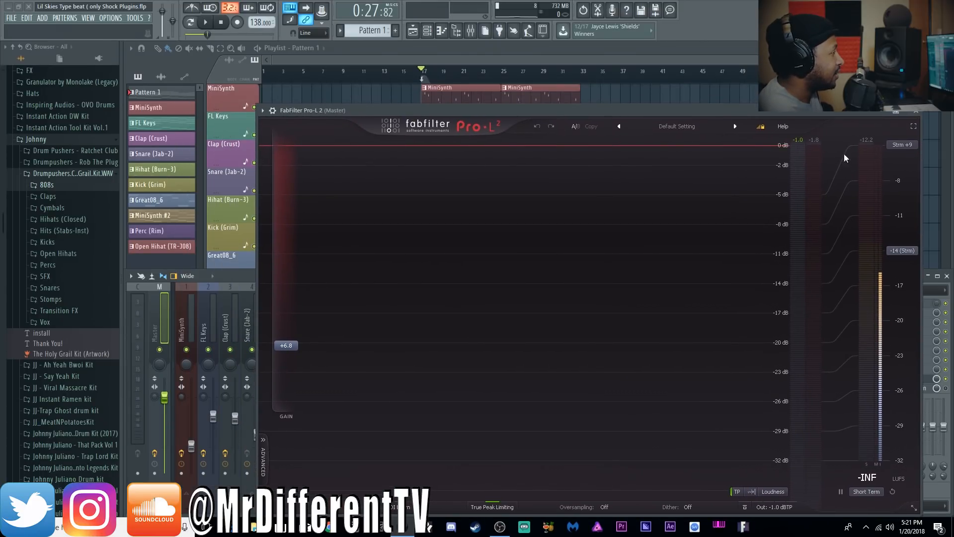
pyautogui.moveTo(771, 111); pyautogui.dragTo(777, 111)
pyautogui.click(922, 111)
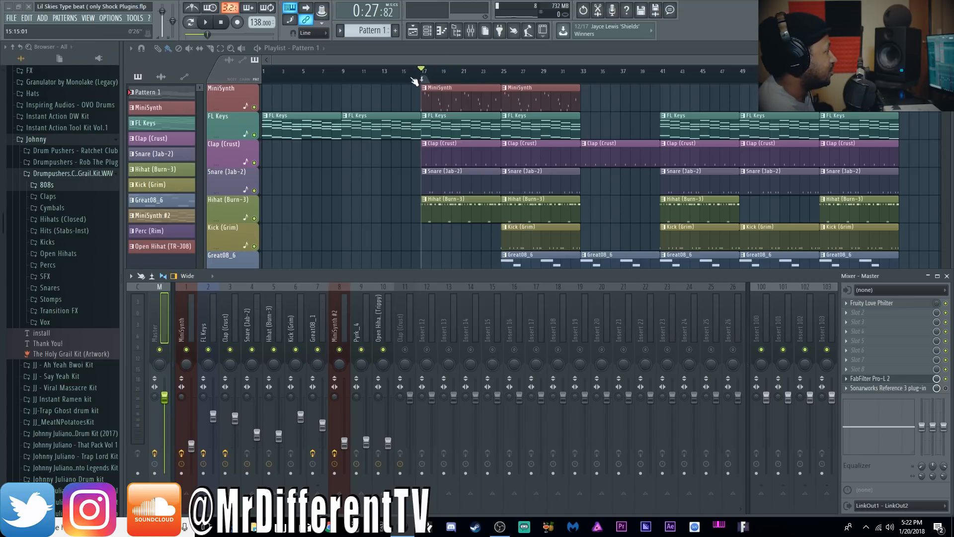
# Audition the song around bars 16 and 17 and initialize the song with the Fruity Love Philter mix level's current position.
pyautogui.press('space')
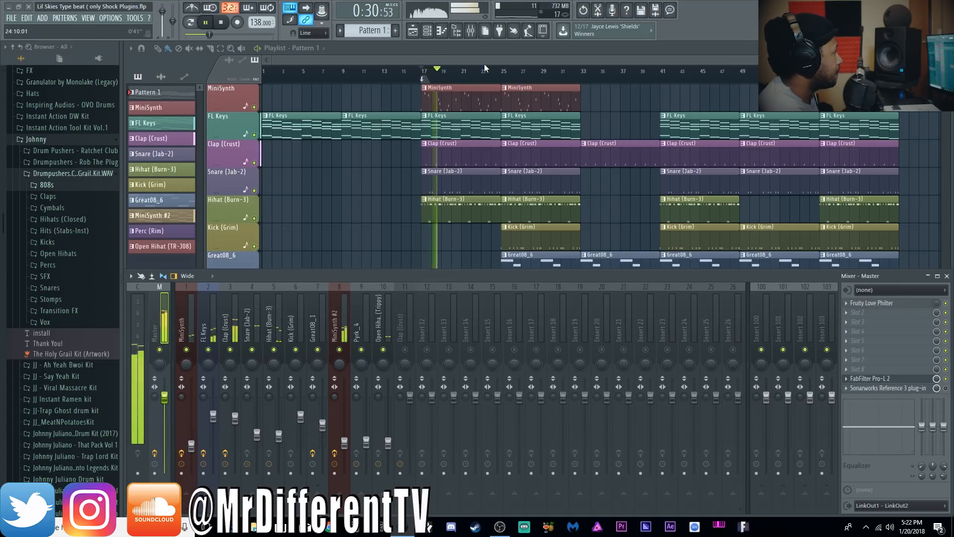
pyautogui.press('F9')
pyautogui.press('space')
pyautogui.click(411, 75)
pyautogui.press('space')
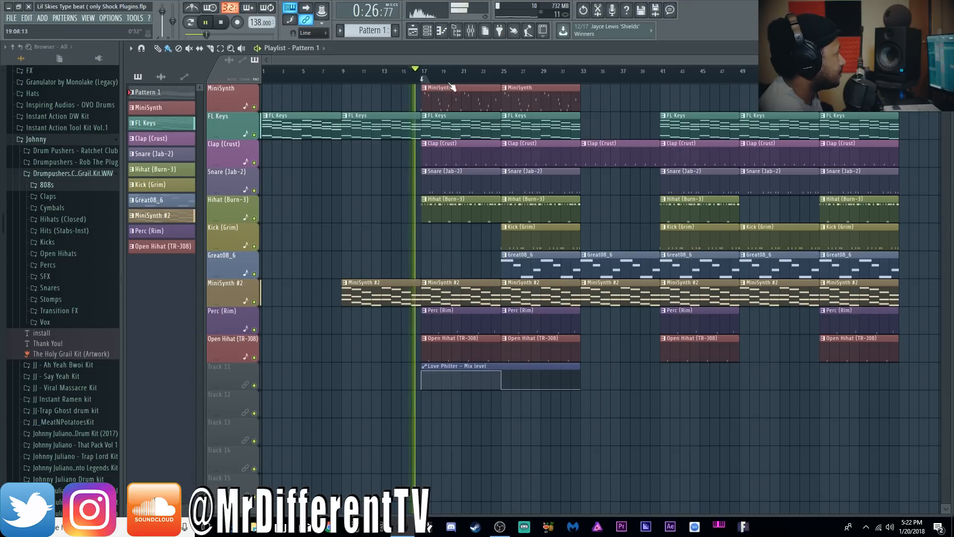
pyautogui.click(471, 33)
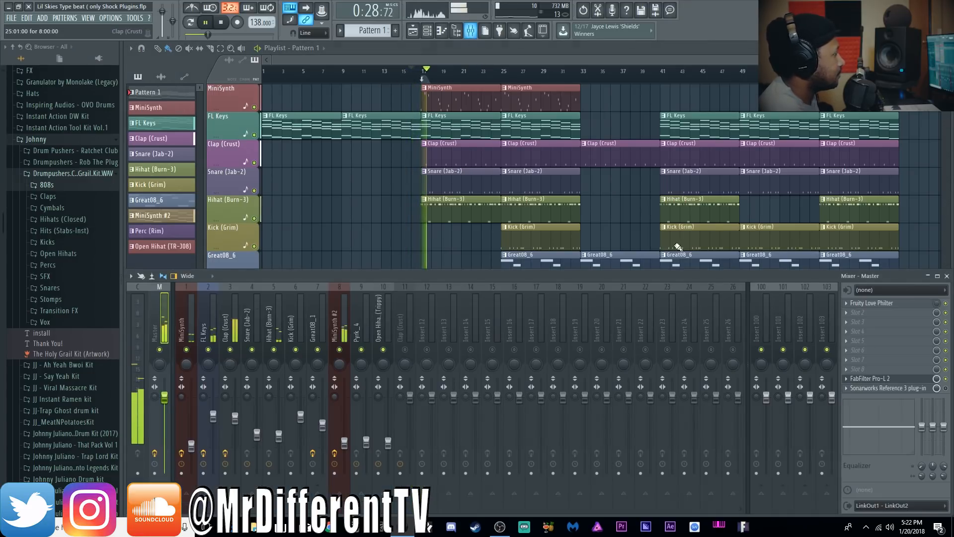
pyautogui.press('space')
pyautogui.rightClick(937, 304)
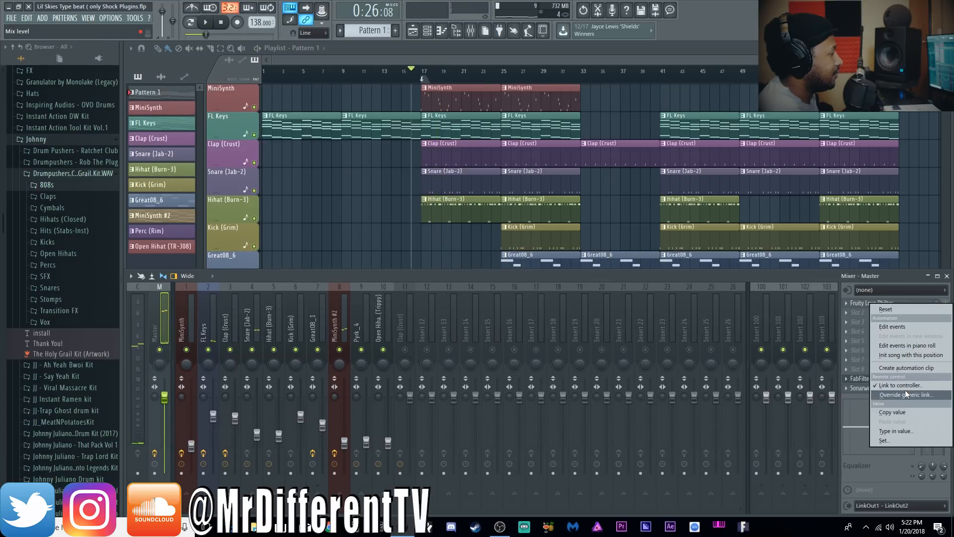
pyautogui.click(902, 357)
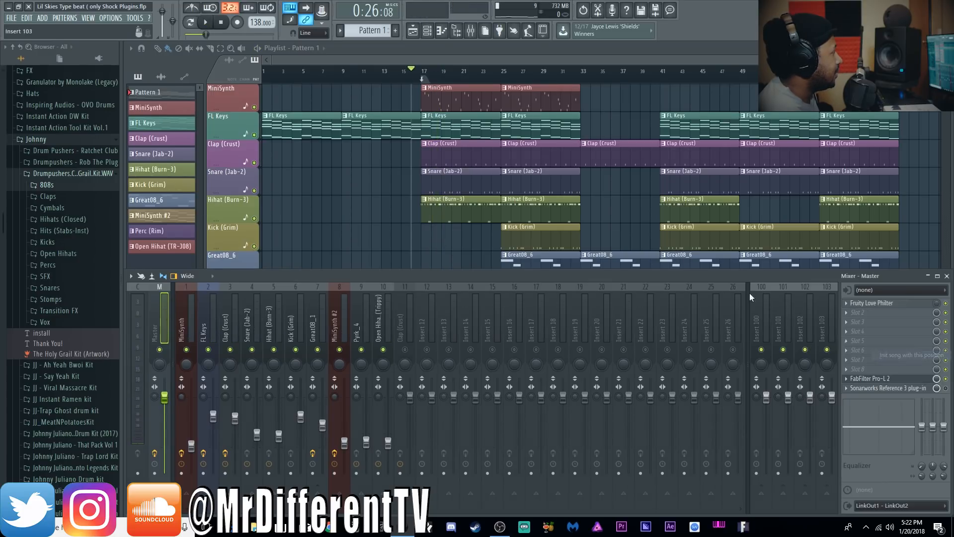
# Play the song from bar 16 past bar 25 to hear the master's Fruity Love Philter mix level automation, and stop playback.
pyautogui.press('space')
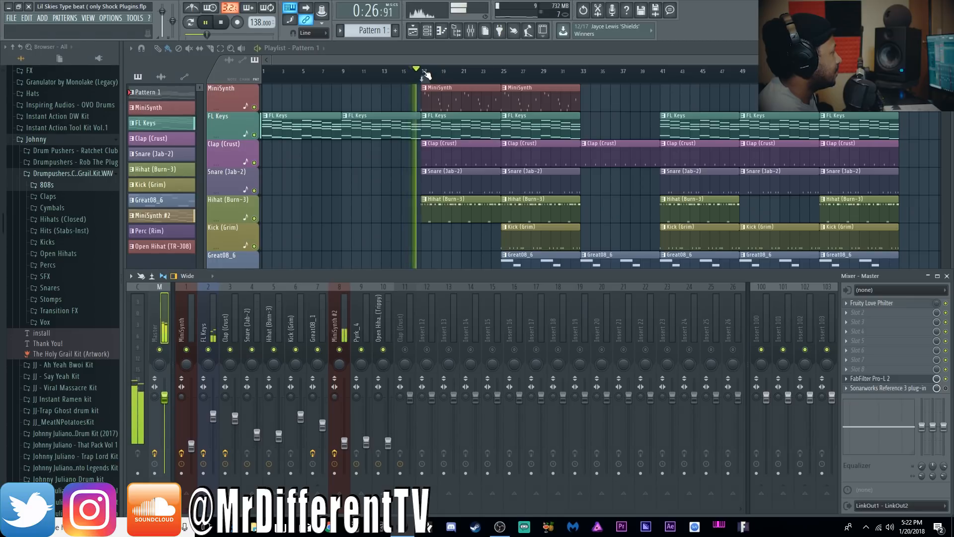
pyautogui.press('space')
pyautogui.press('space')
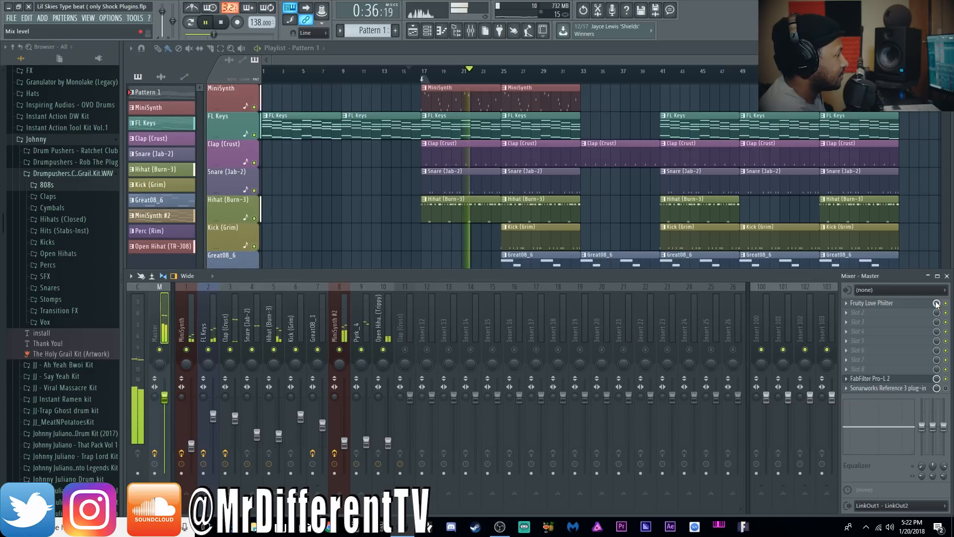
pyautogui.moveTo(936, 302); pyautogui.dragTo(936, 355)
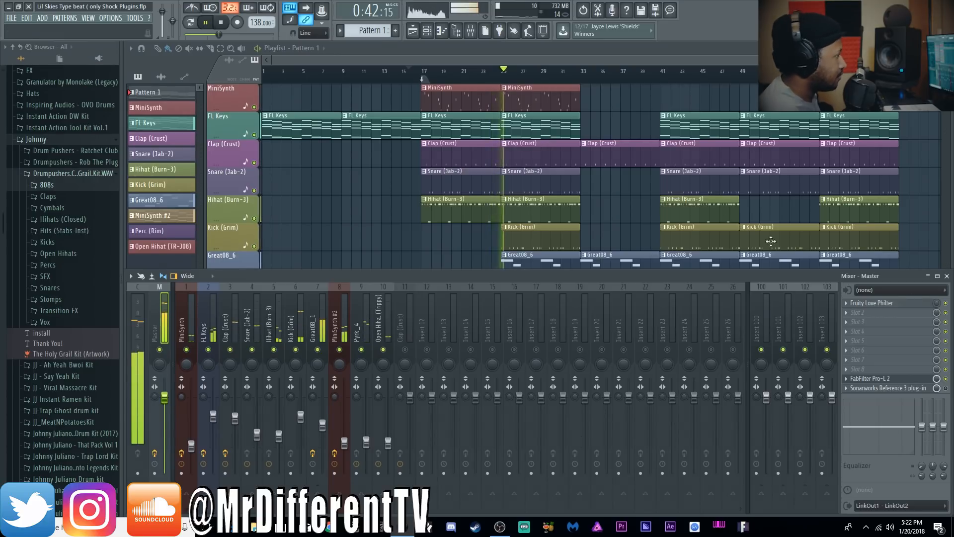
pyautogui.click(586, 14)
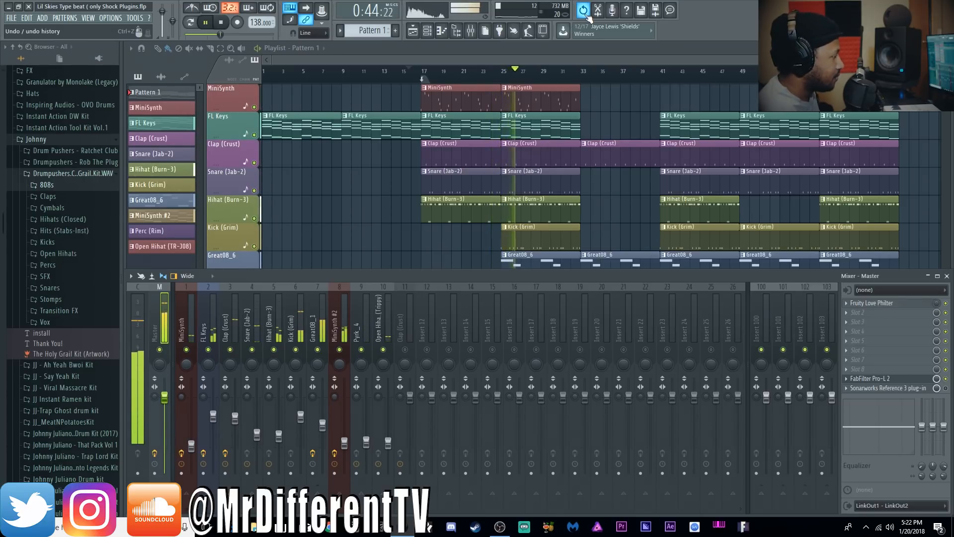
pyautogui.click(220, 23)
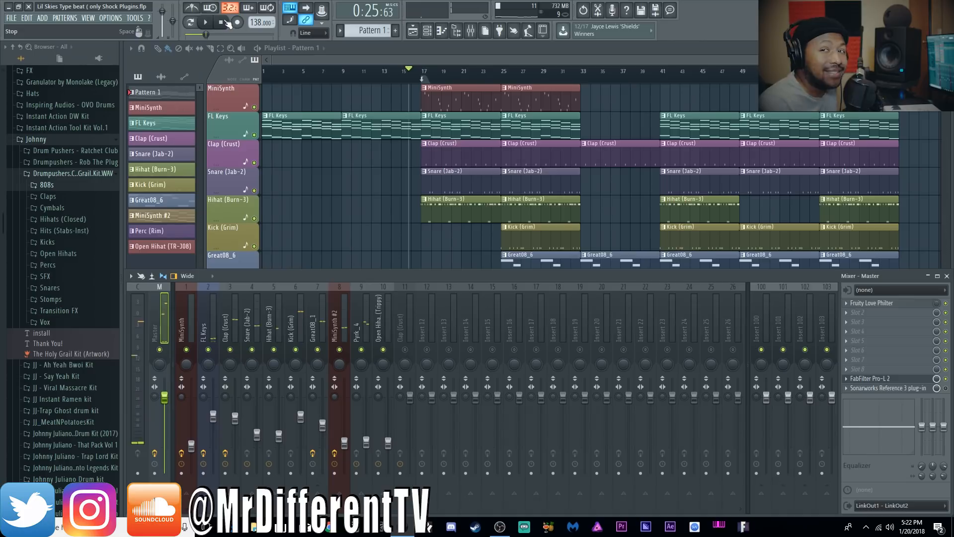